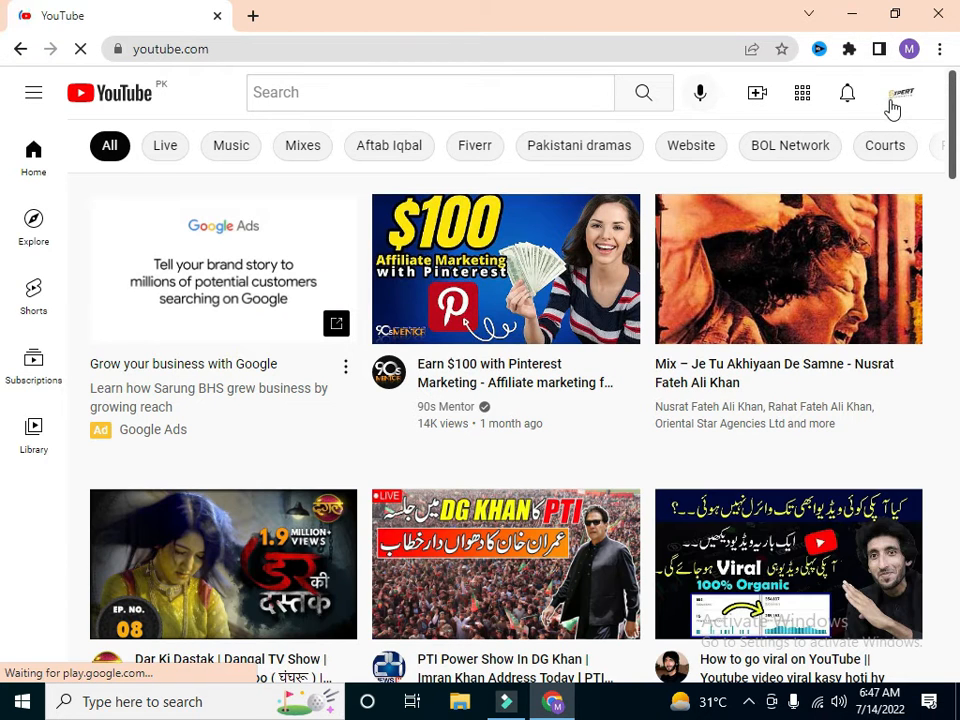
# Step: Open the signed-in account's own YouTube channel page
pyautogui.click(893, 100)
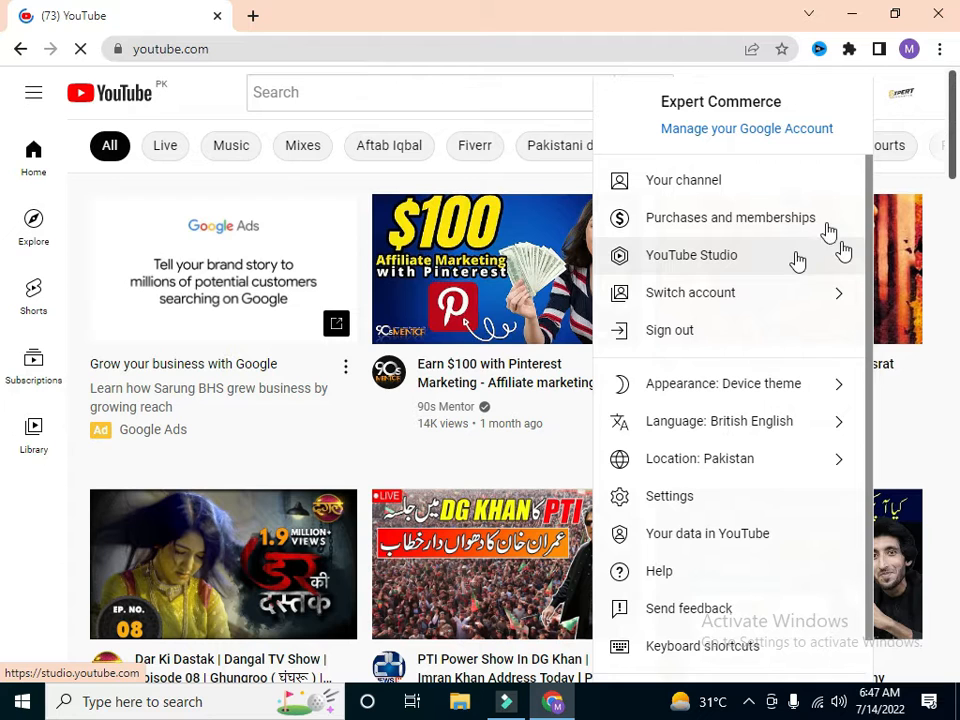
pyautogui.click(813, 187)
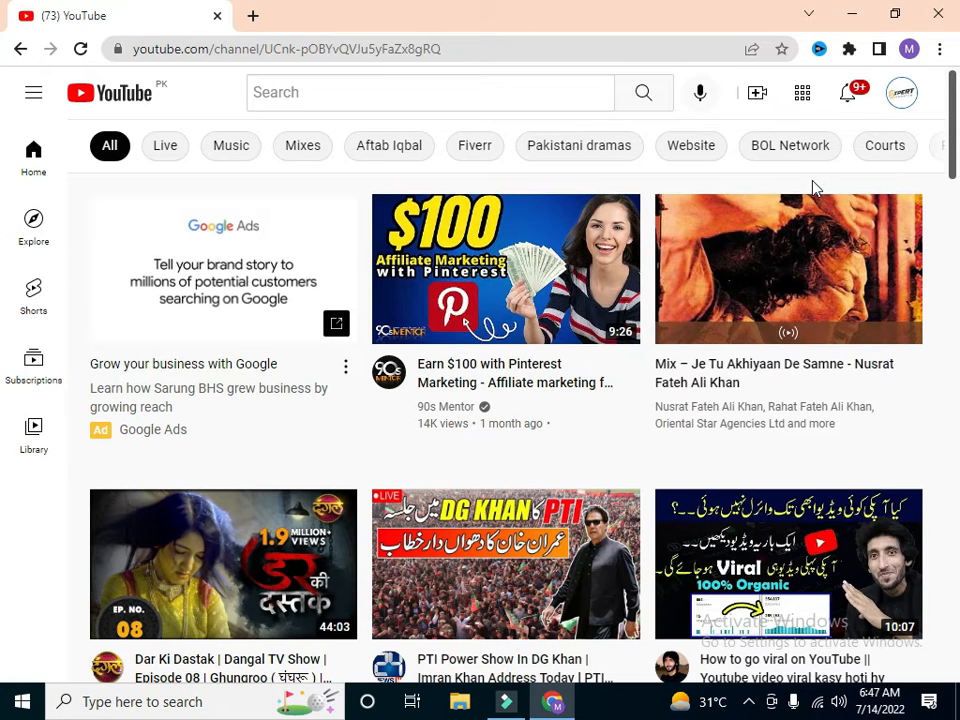
pyautogui.press('F9')
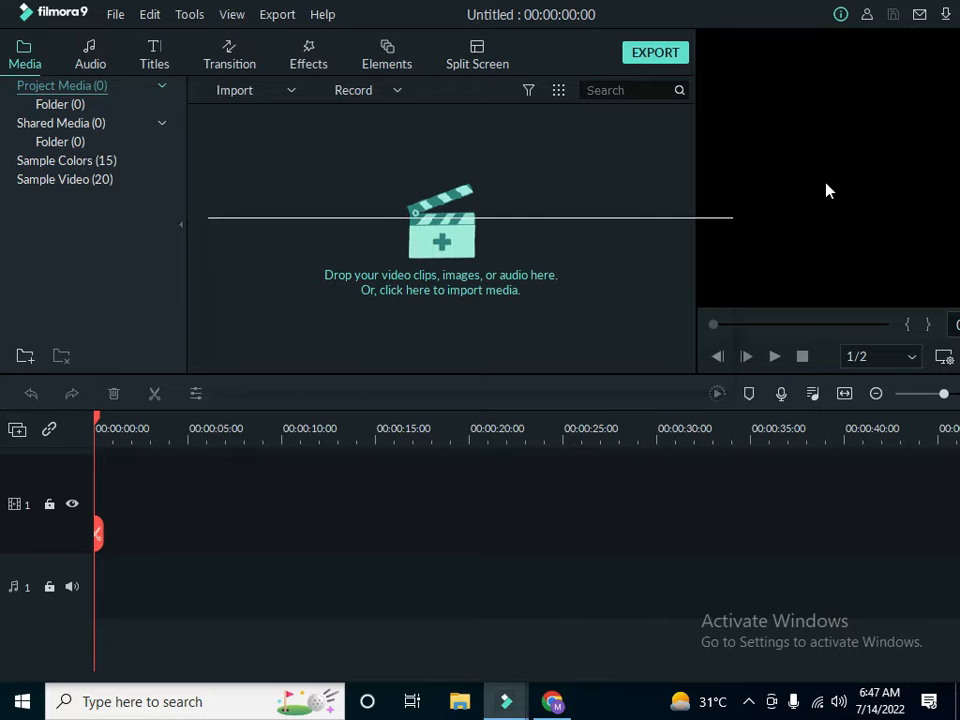
pyautogui.click(553, 702)
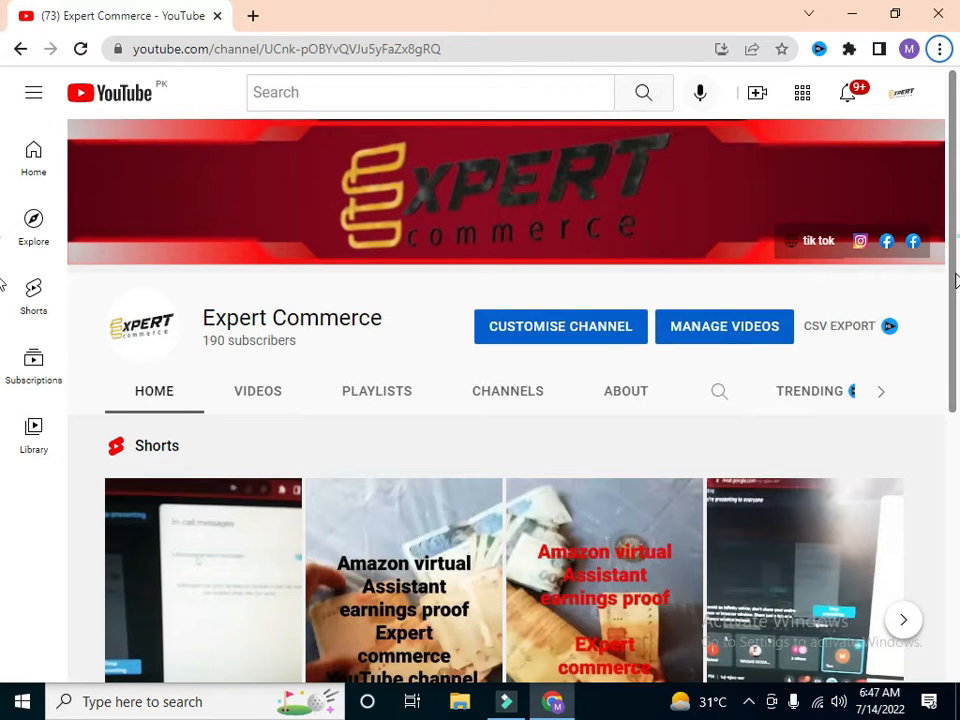
# Step: Look through the Shorts and Uploads sections on the channel's home page
pyautogui.scroll(-3, 949, 395)
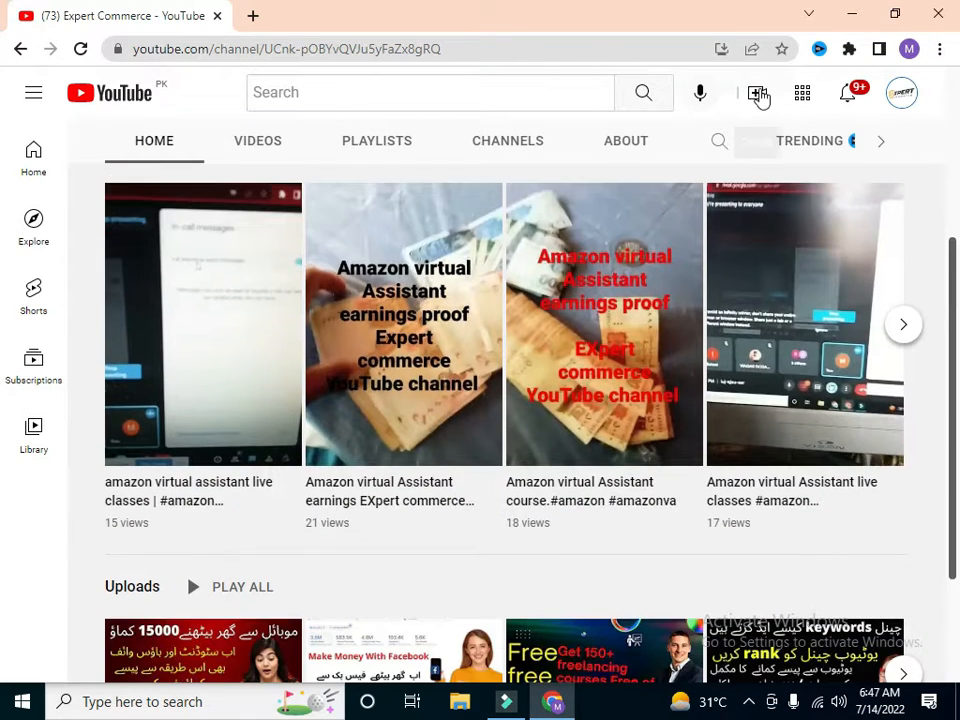
pyautogui.click(758, 95)
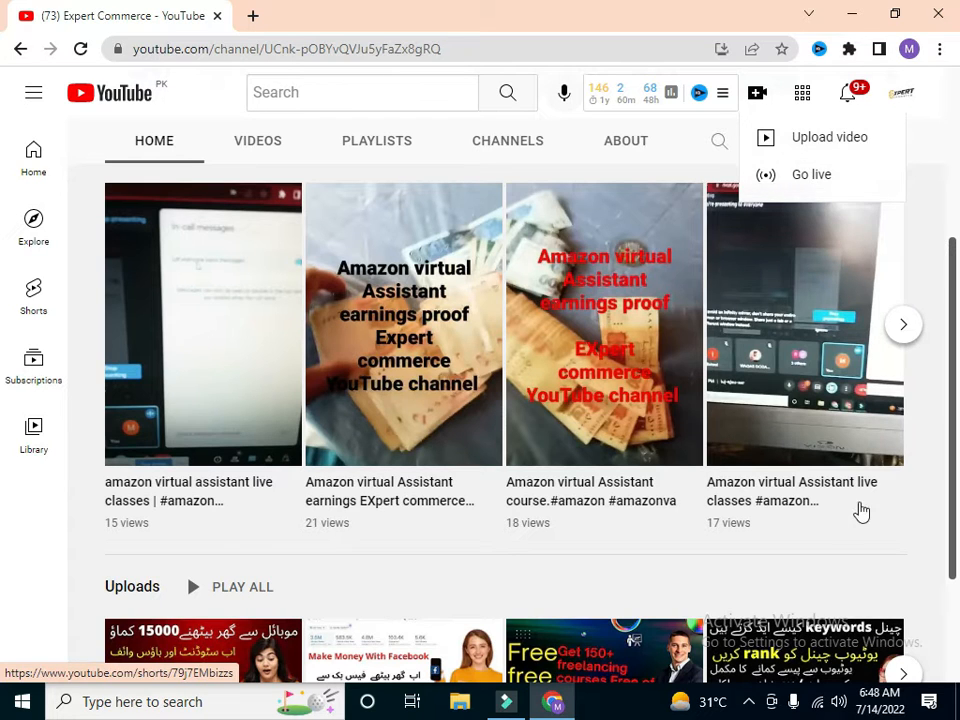
pyautogui.click(845, 554)
pyautogui.scroll(-3, 940, 350)
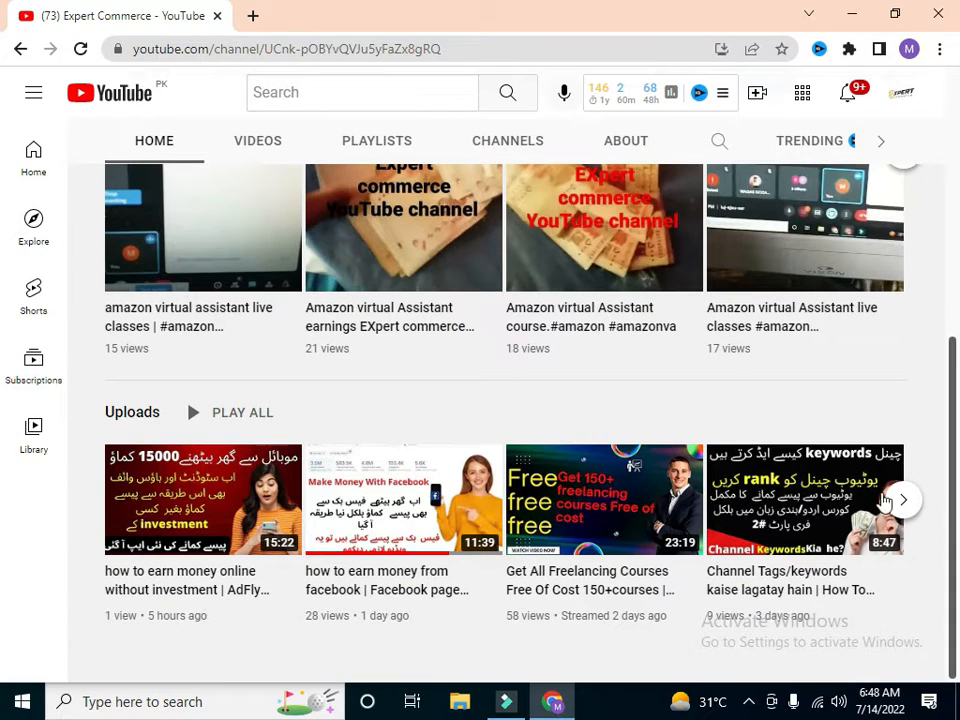
pyautogui.moveTo(583, 510)
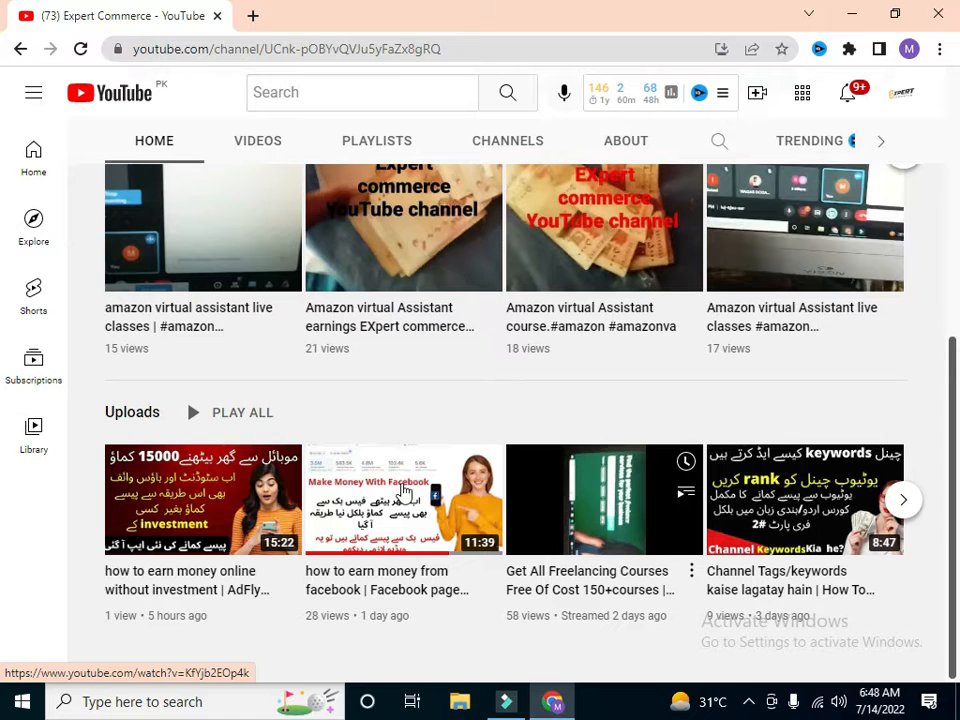
pyautogui.moveTo(402, 512)
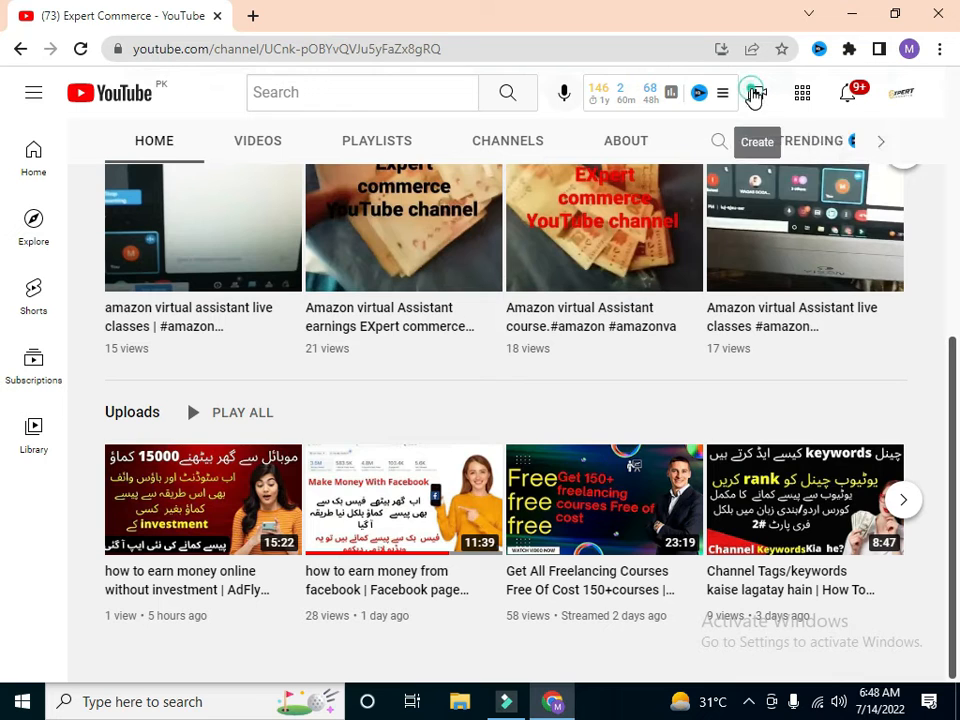
# Step: Start a new video upload and open the file selection dialog
pyautogui.click(754, 94)
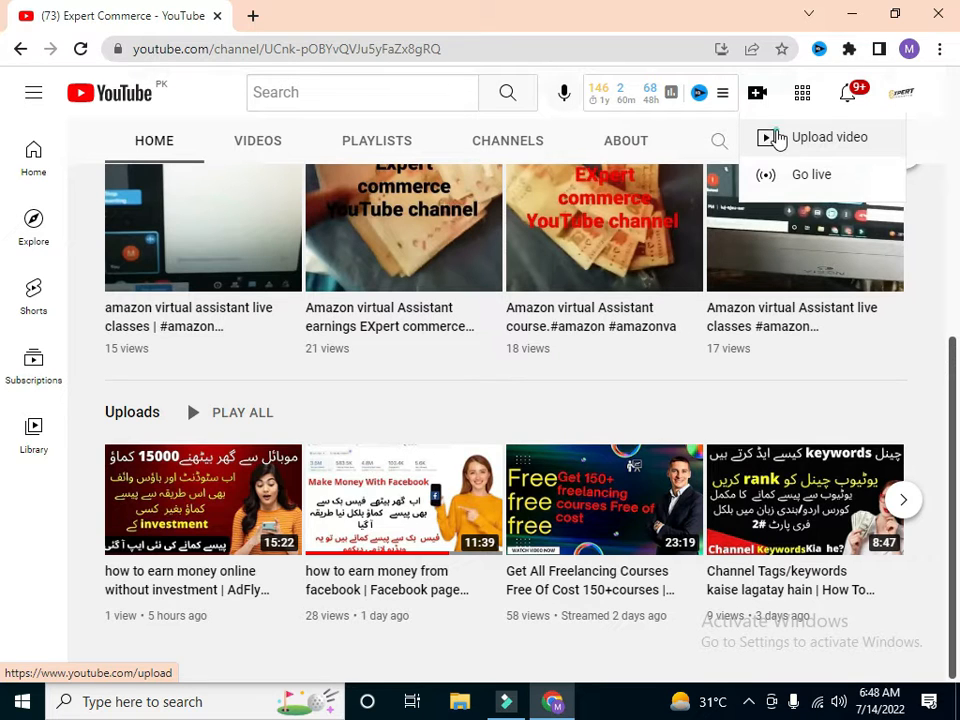
pyautogui.click(777, 138)
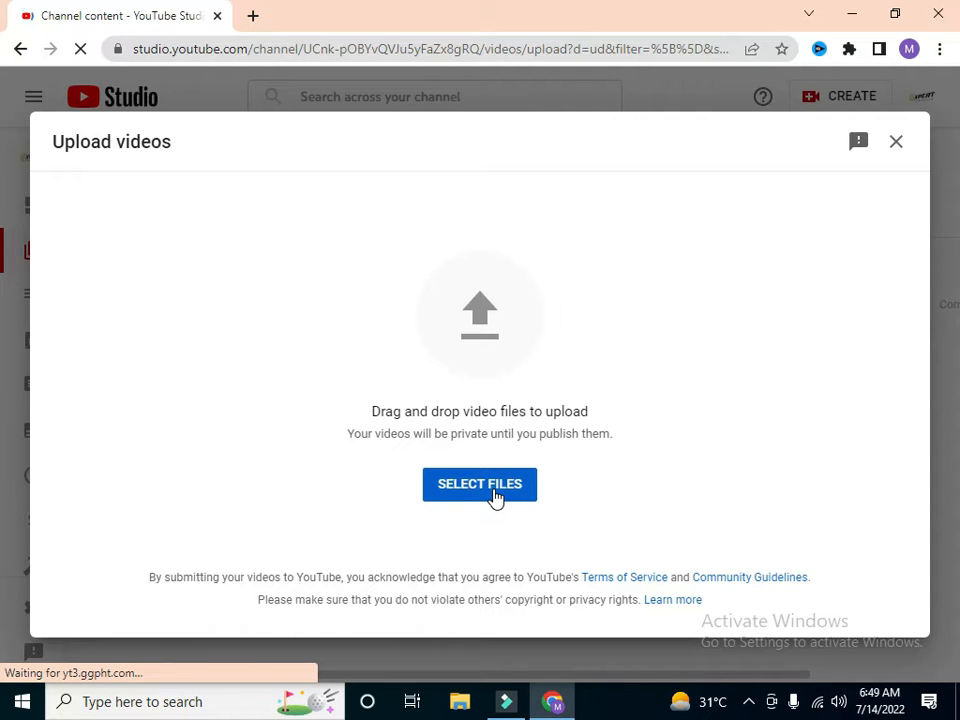
pyautogui.click(495, 497)
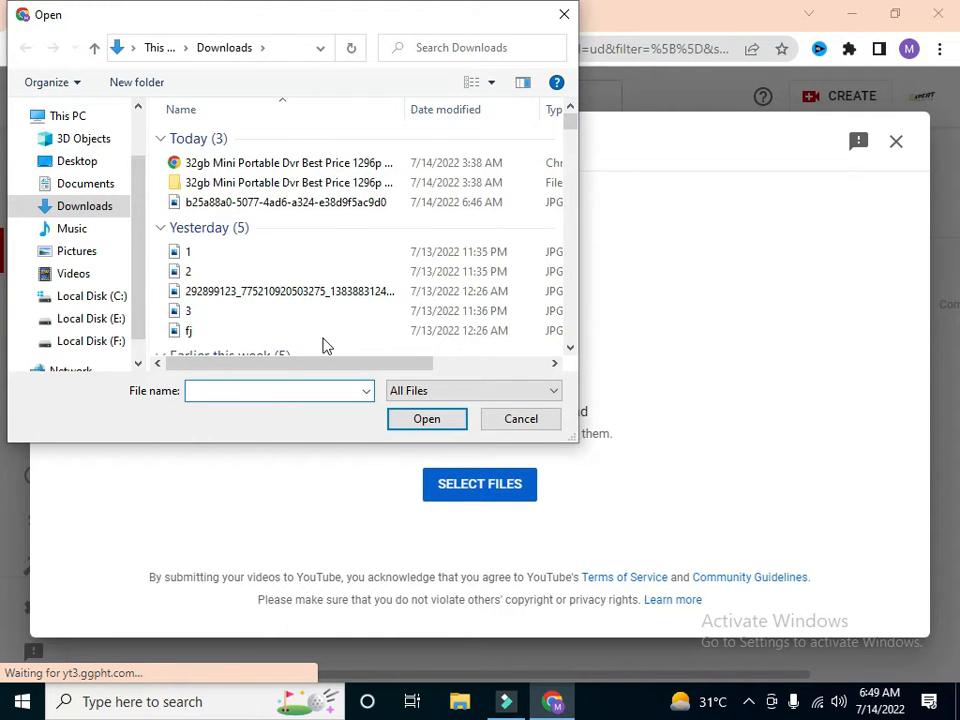
# Step: Browse to the Output folder inside Documents > Wondershare Filmora 9
pyautogui.click(112, 186)
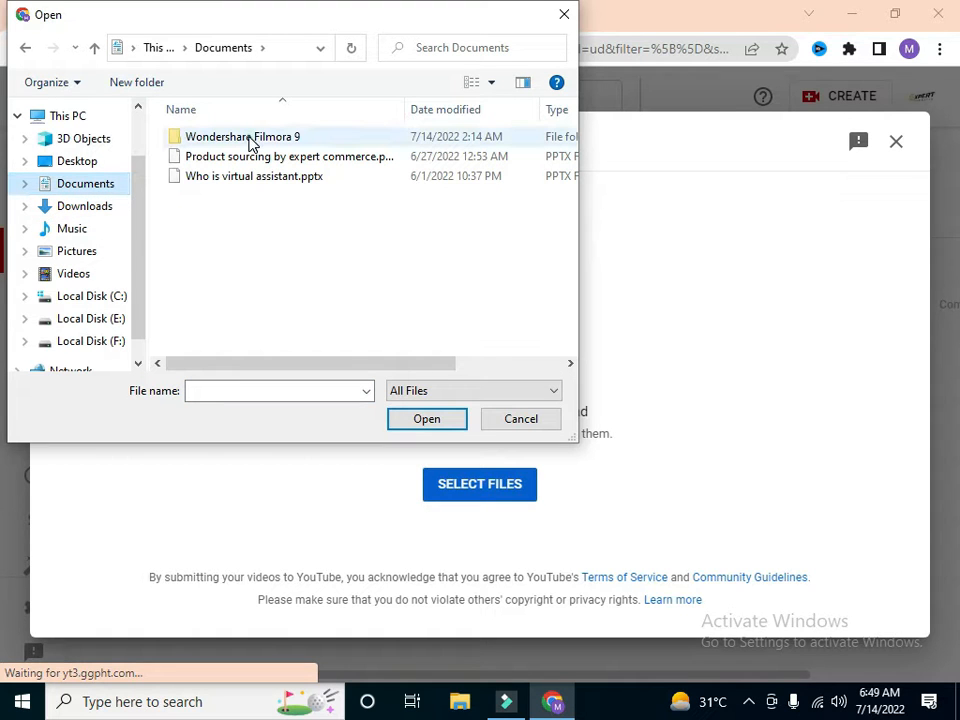
pyautogui.click(250, 143)
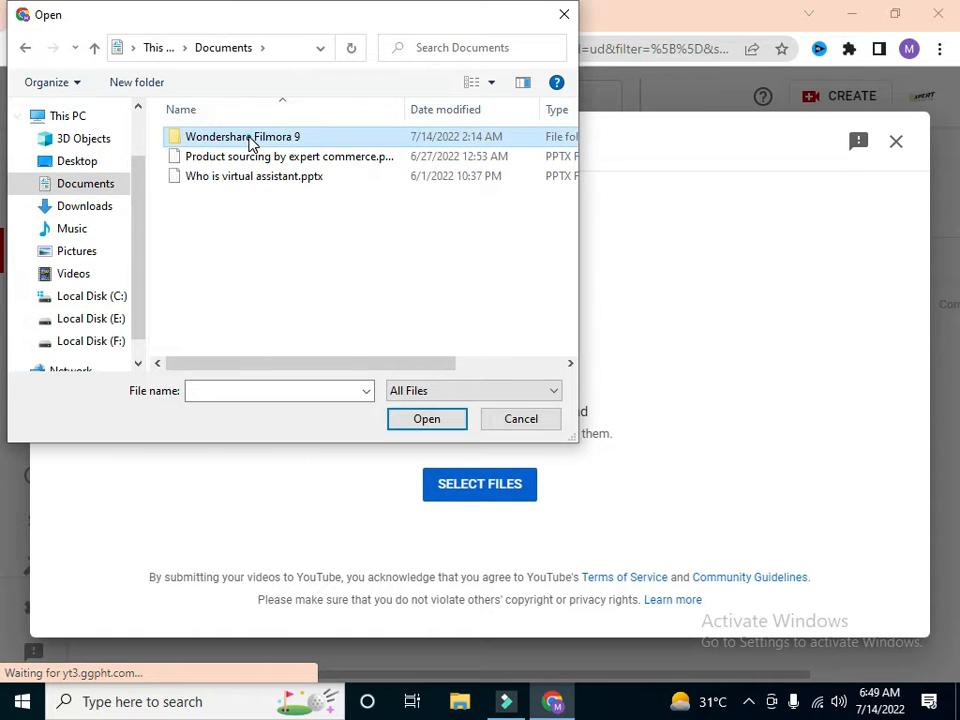
pyautogui.doubleClick(250, 143)
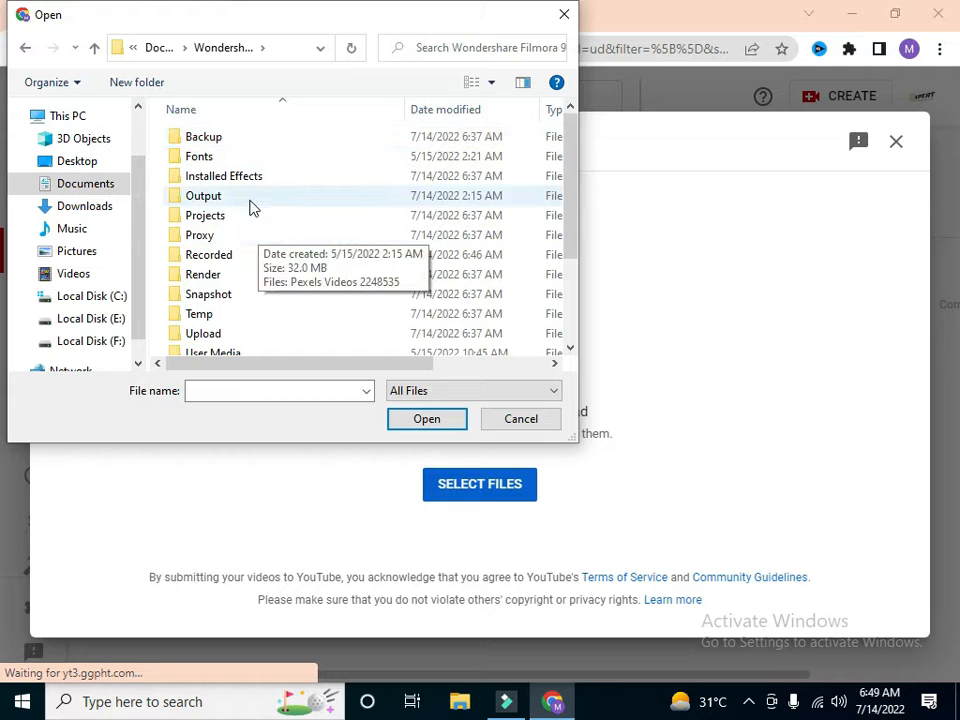
pyautogui.click(250, 203)
pyautogui.doubleClick(250, 205)
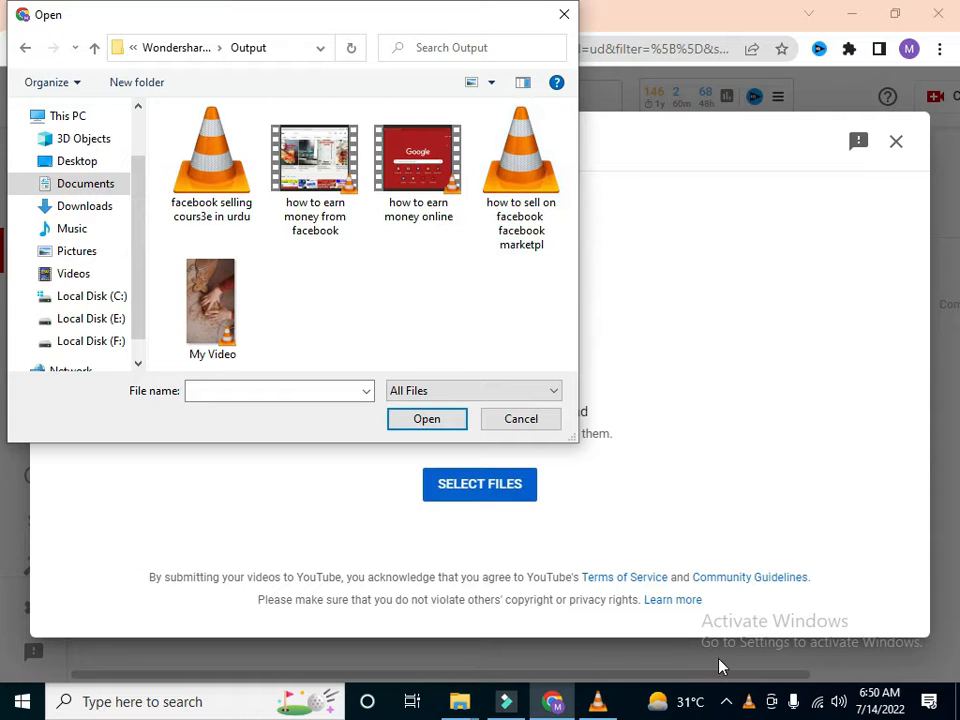
# Step: Select the video file "facebook selling cours3e in urdu" and upload it
pyautogui.click(214, 193)
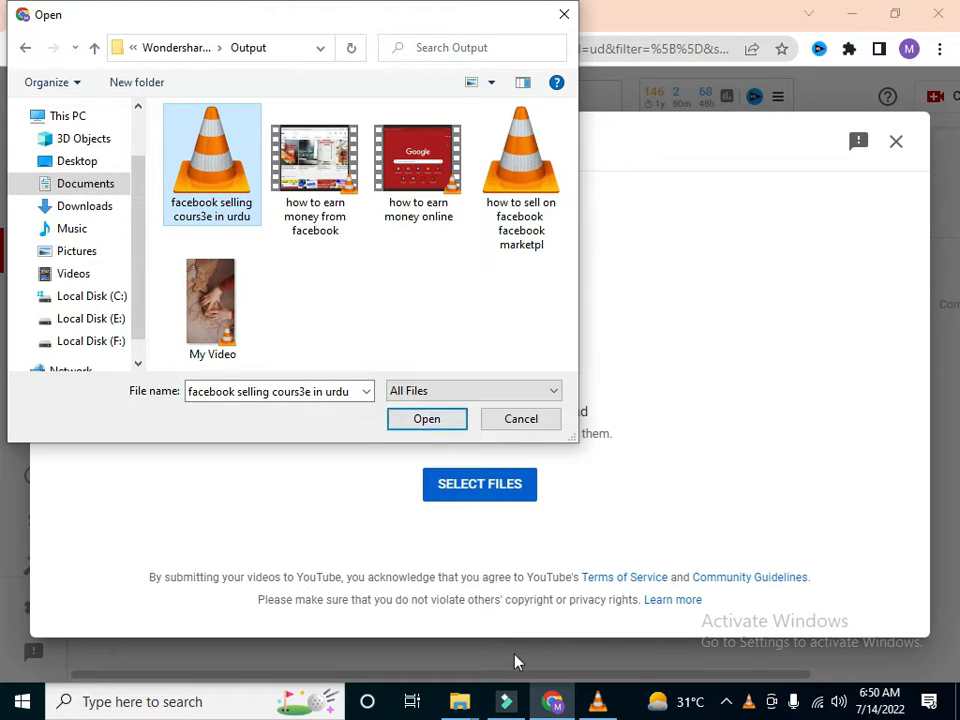
pyautogui.rightClick(598, 702)
pyautogui.click(698, 658)
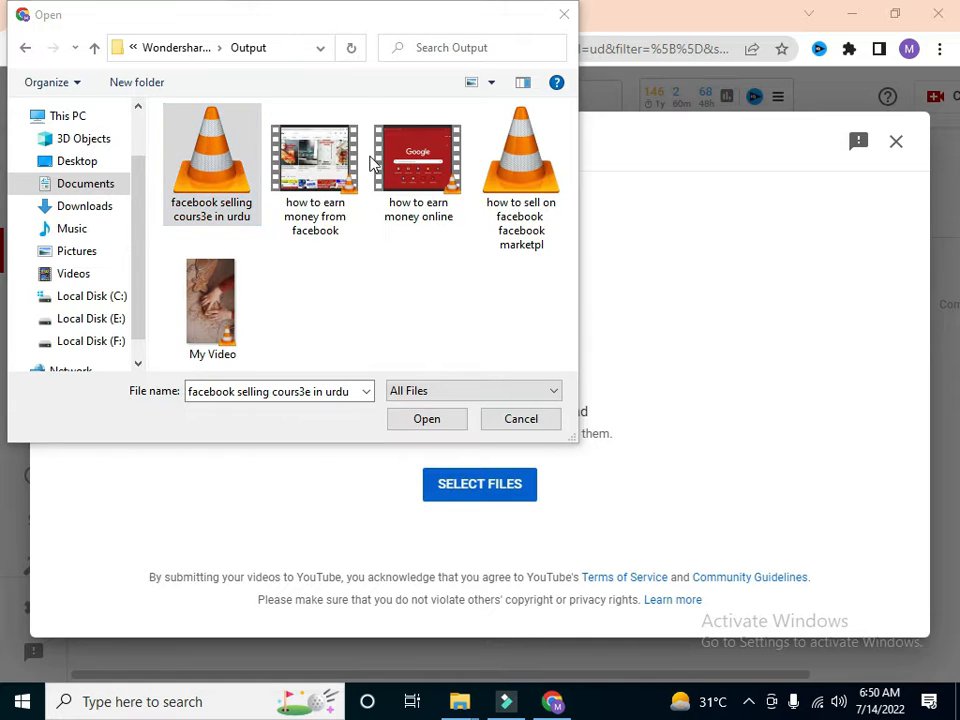
pyautogui.click(196, 208)
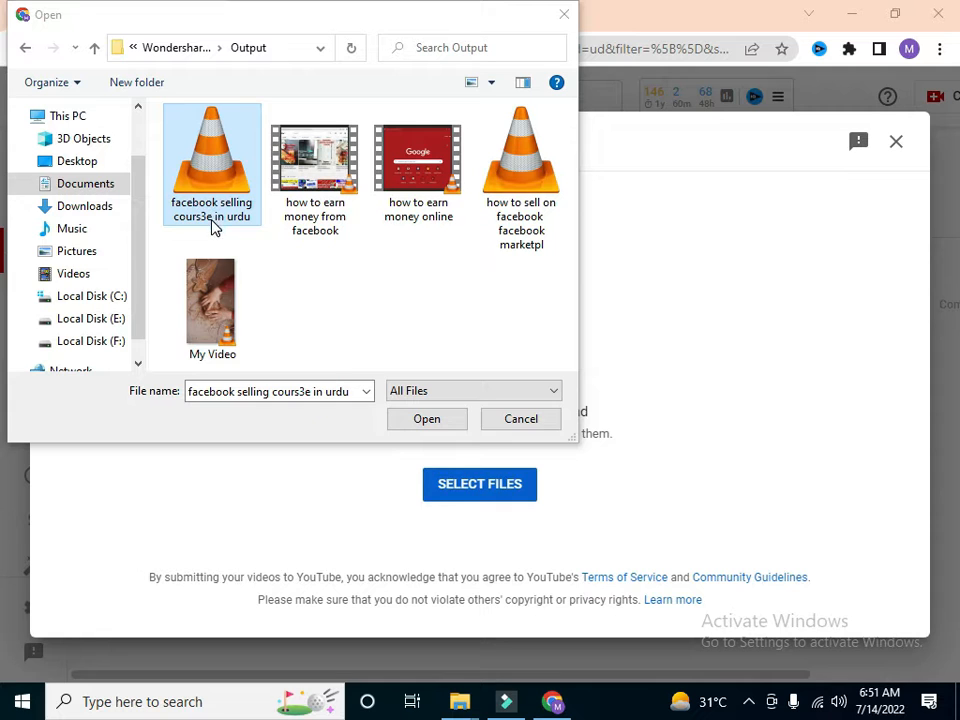
pyautogui.click(422, 425)
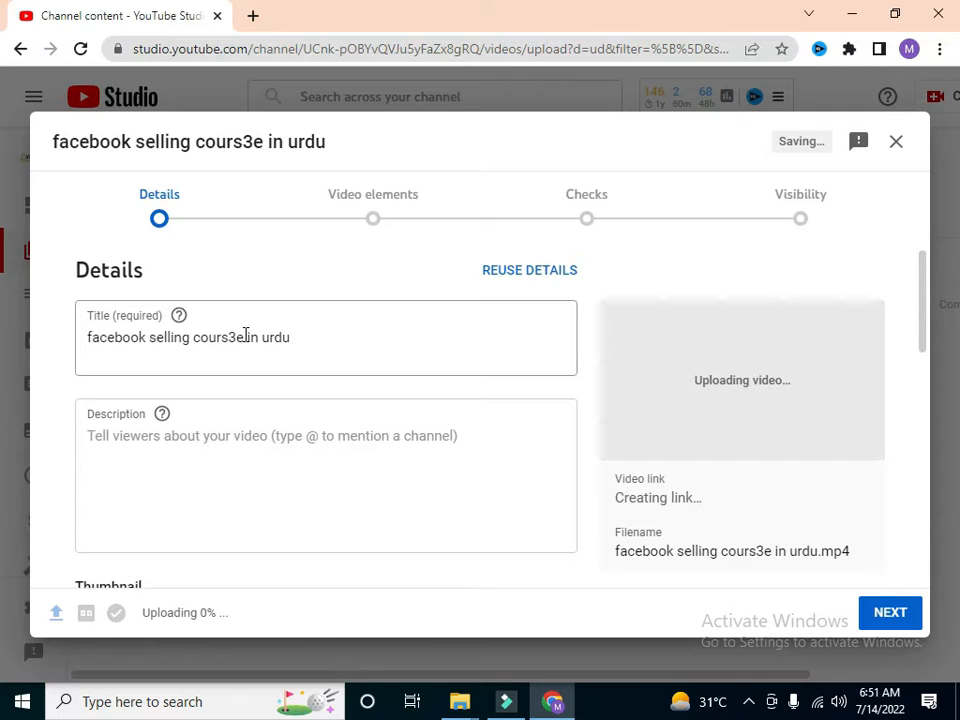
# Step: Clear the prefilled title of the uploaded video
pyautogui.click(237, 335)
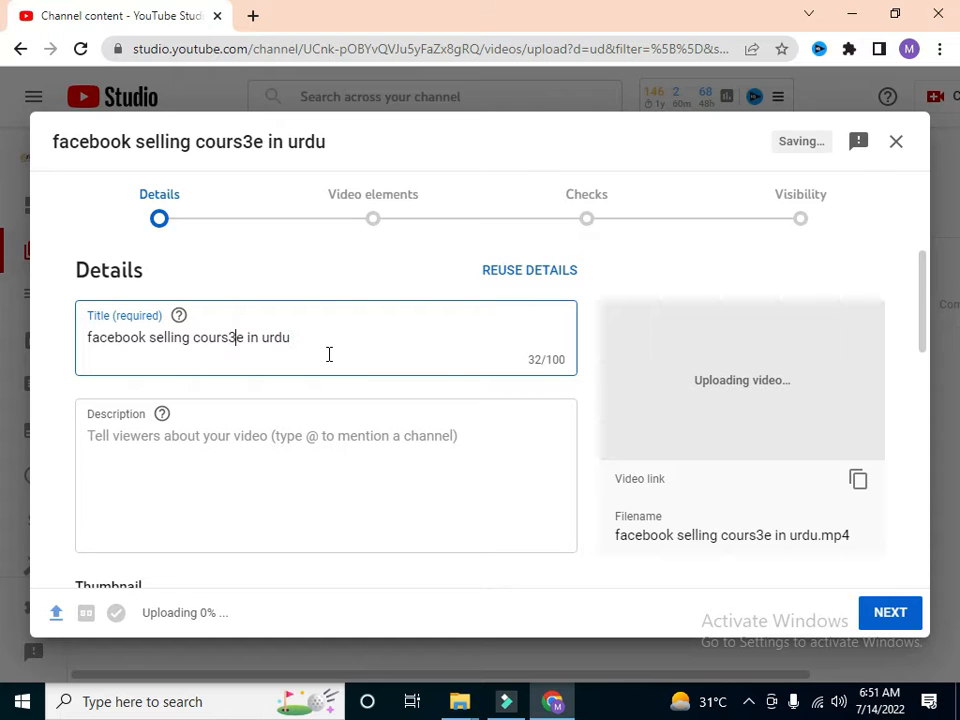
pyautogui.hotkey('ctrl', 'a')
pyautogui.press('BackSpace')
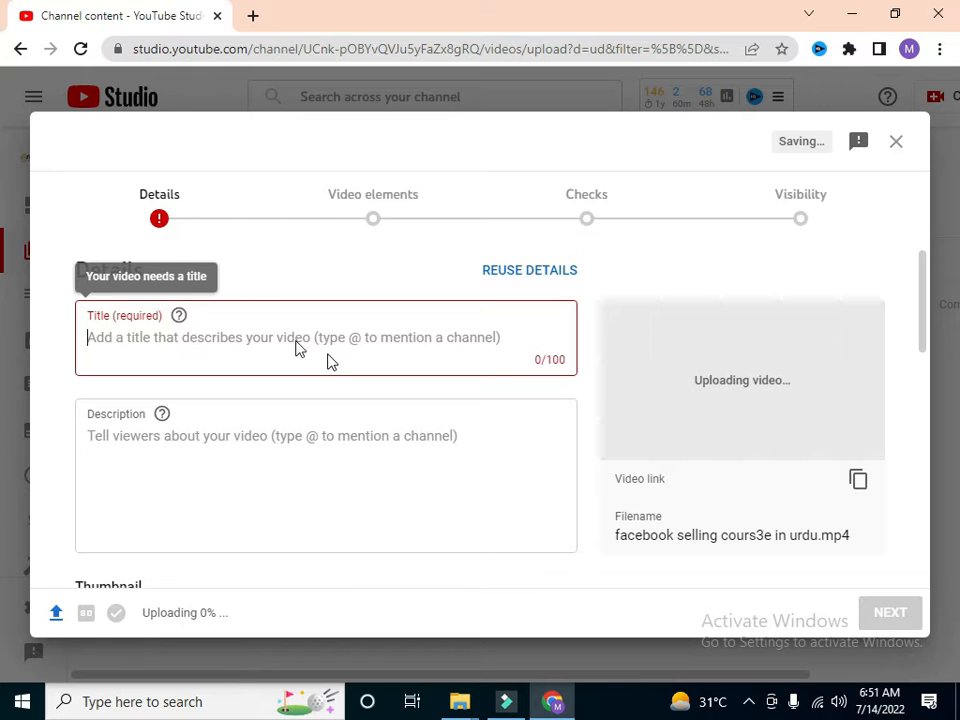
# Step: Search Google for "youtube" in a new browser tab and open the YouTube site from the results
pyautogui.click(253, 16)
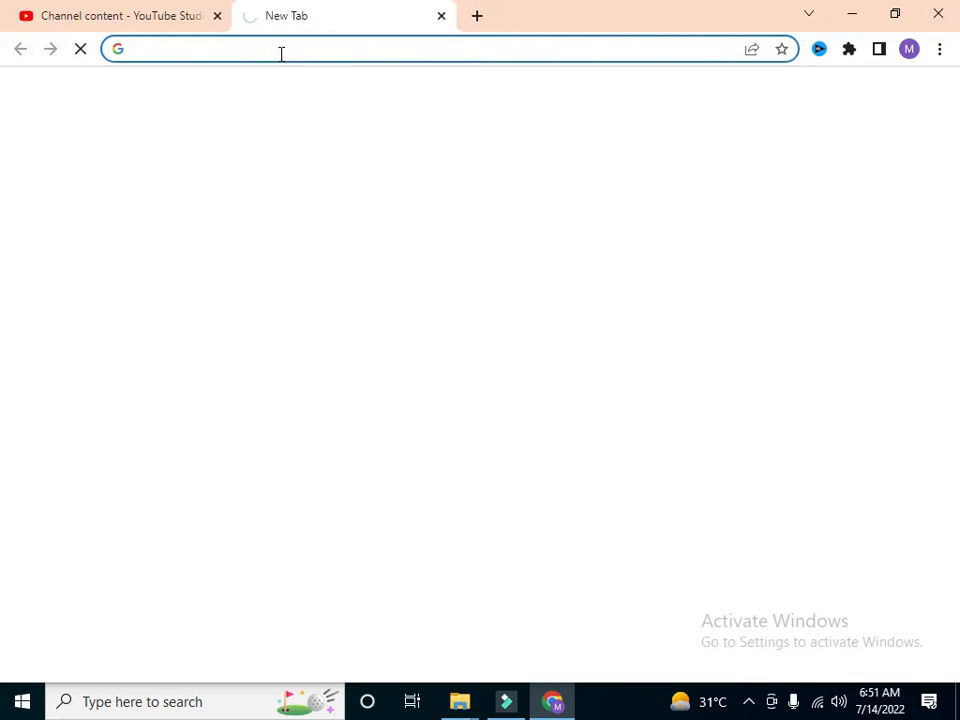
pyautogui.click(194, 52)
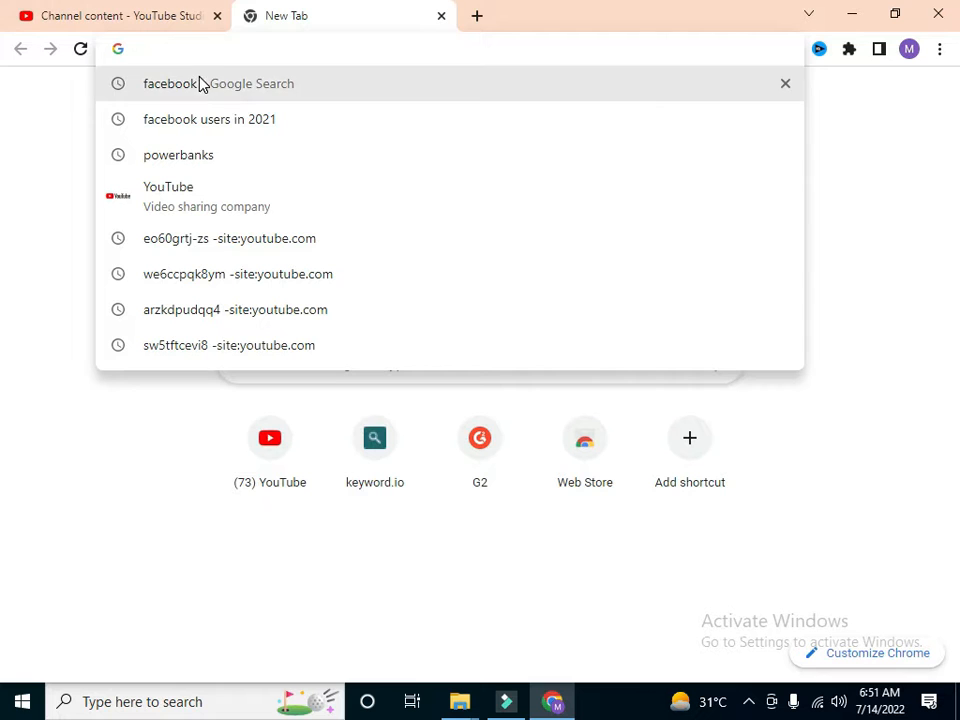
pyautogui.click(220, 199)
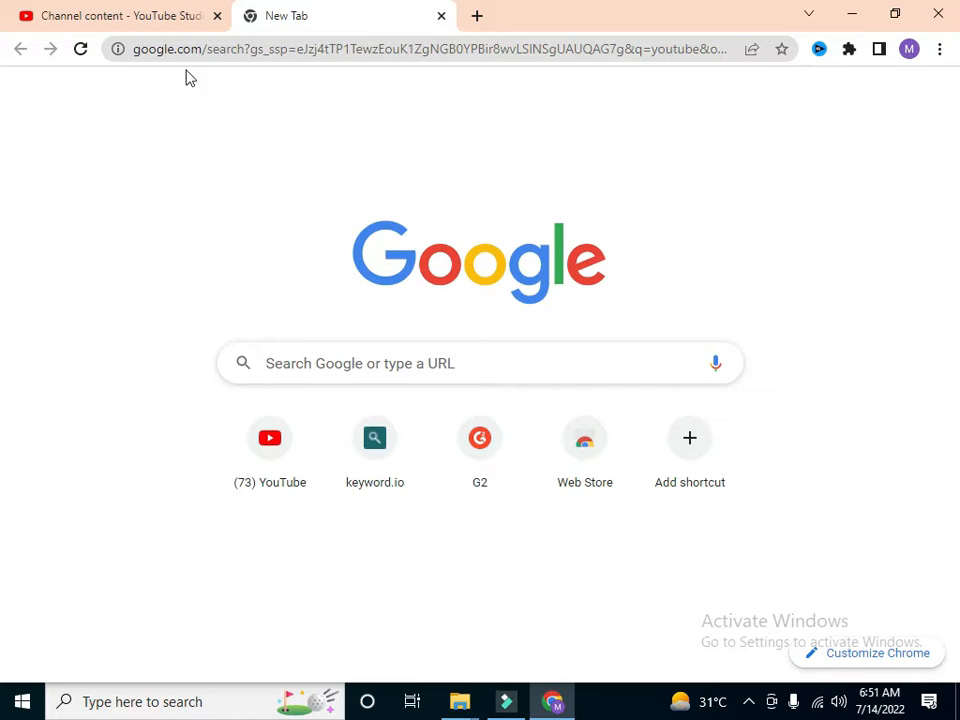
pyautogui.click(163, 17)
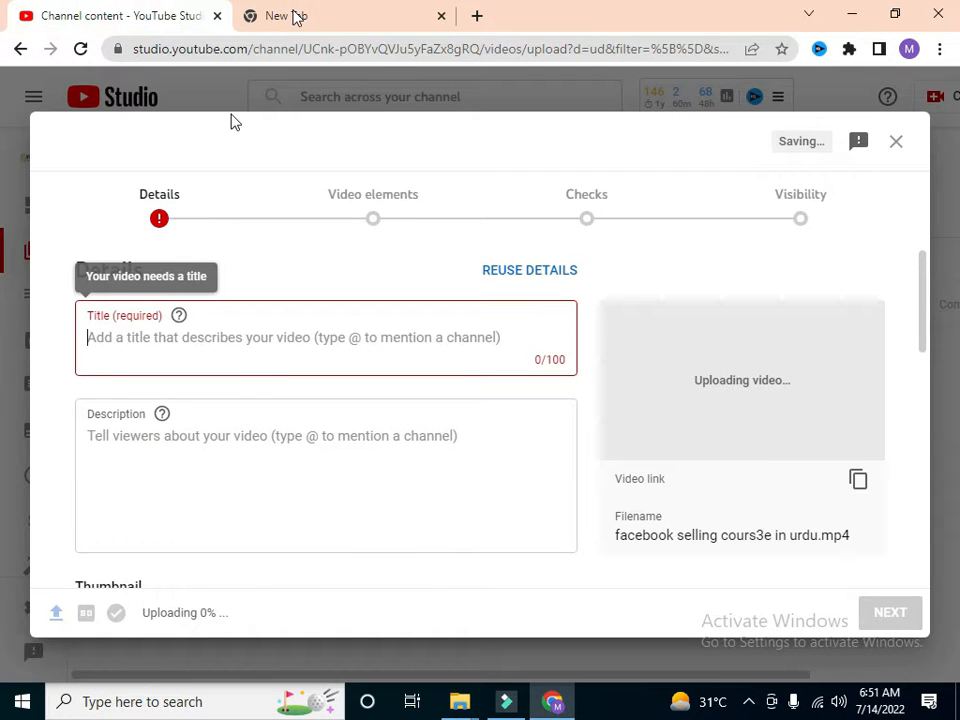
pyautogui.click(293, 15)
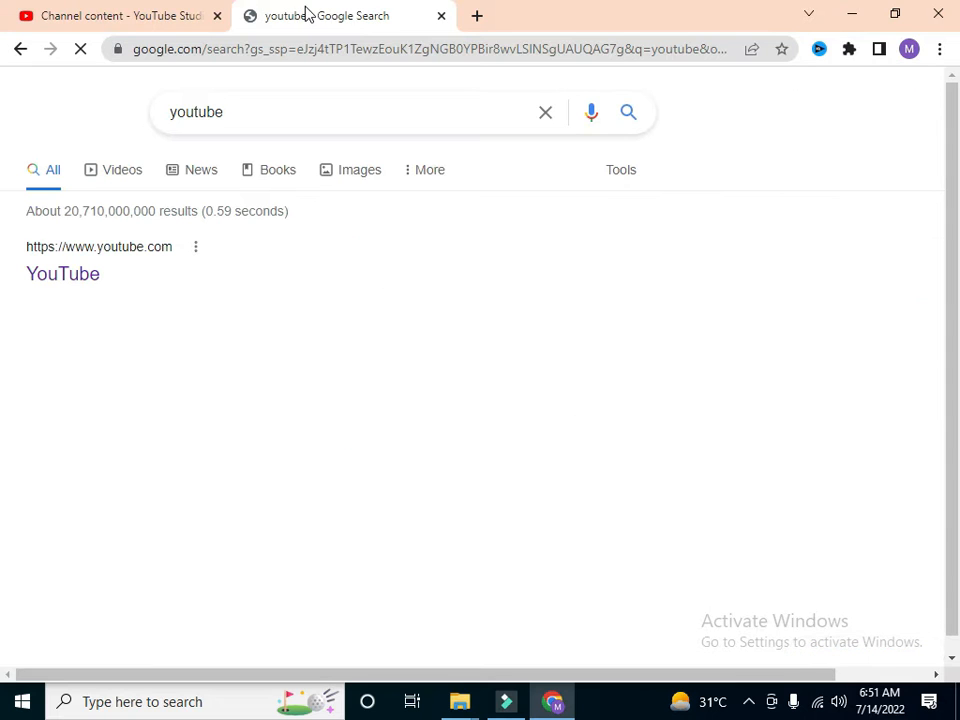
pyautogui.click(61, 264)
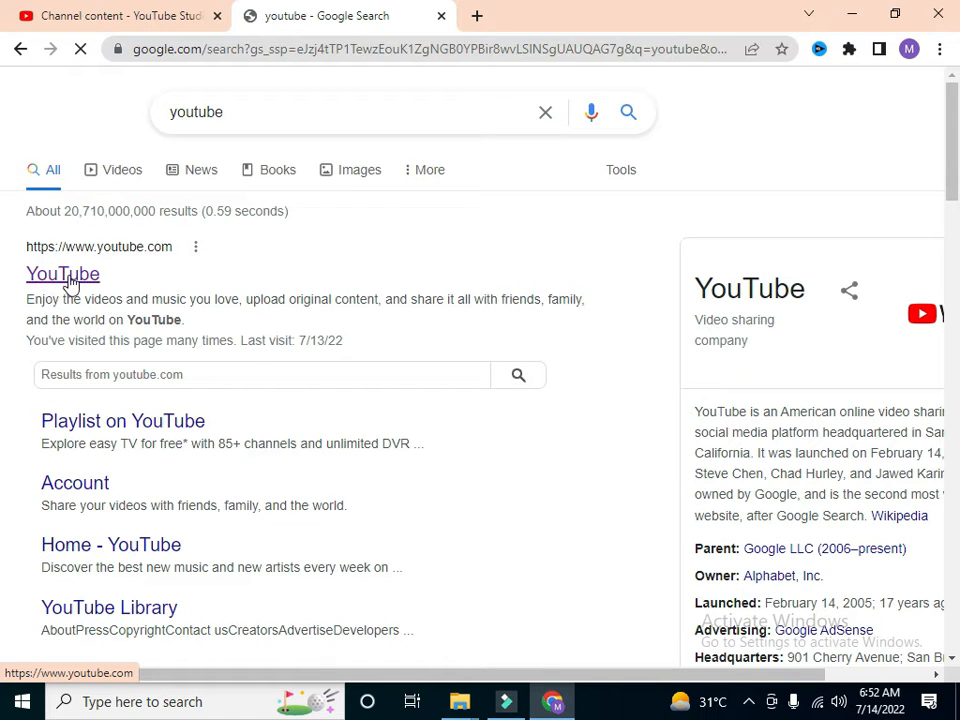
pyautogui.click(70, 279)
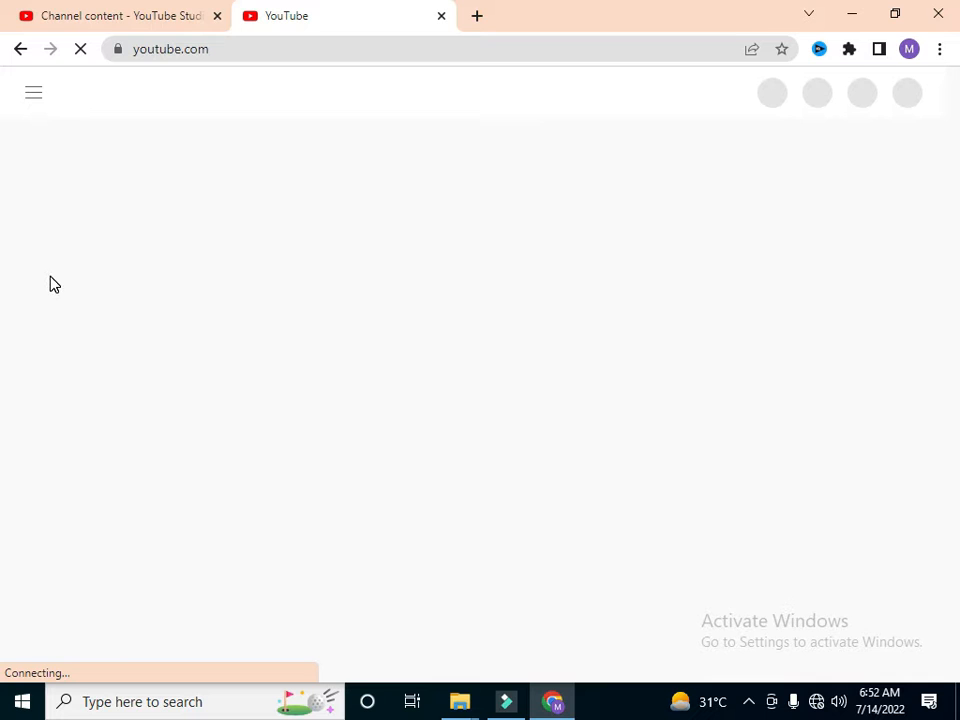
pyautogui.click(110, 28)
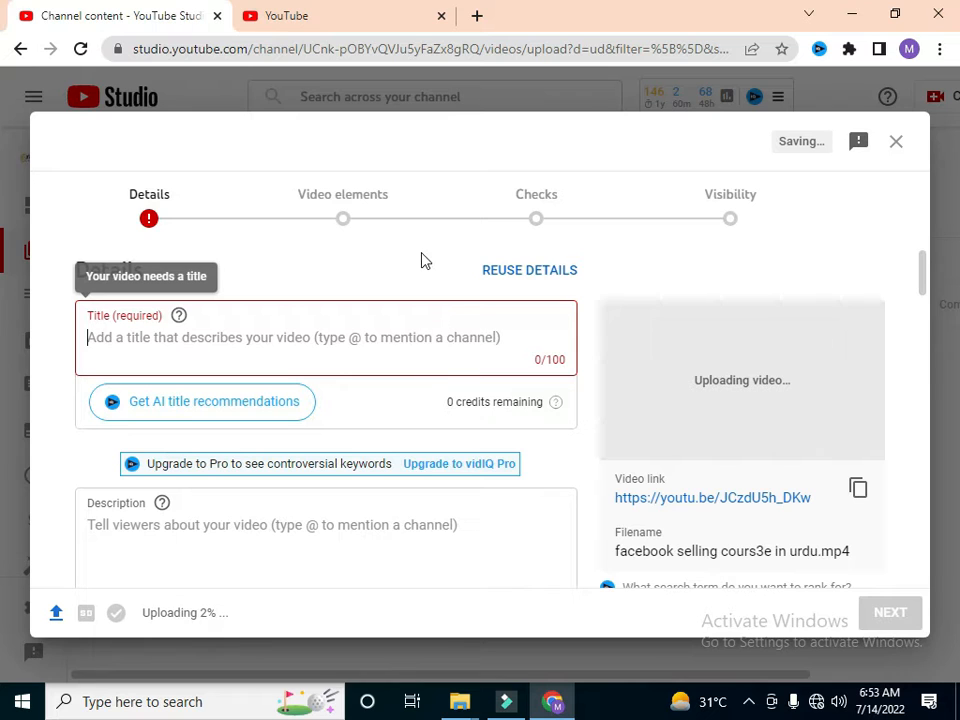
pyautogui.click(371, 12)
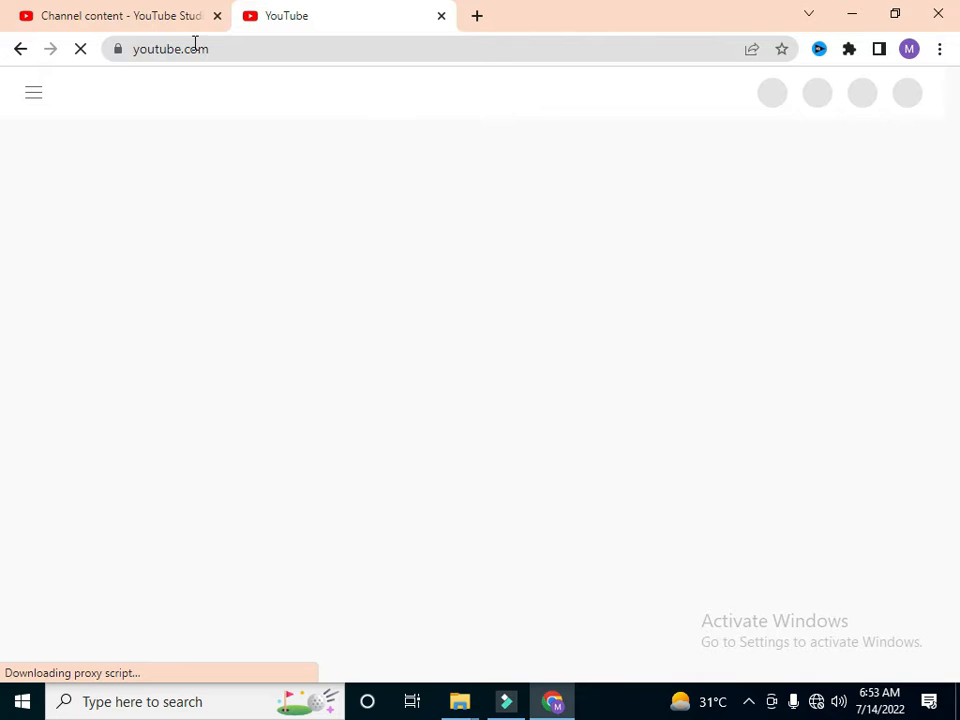
# Step: Return to the YouTube Studio upload form and enter "how to sell on facebook marketplace |" as the video title
pyautogui.click(133, 18)
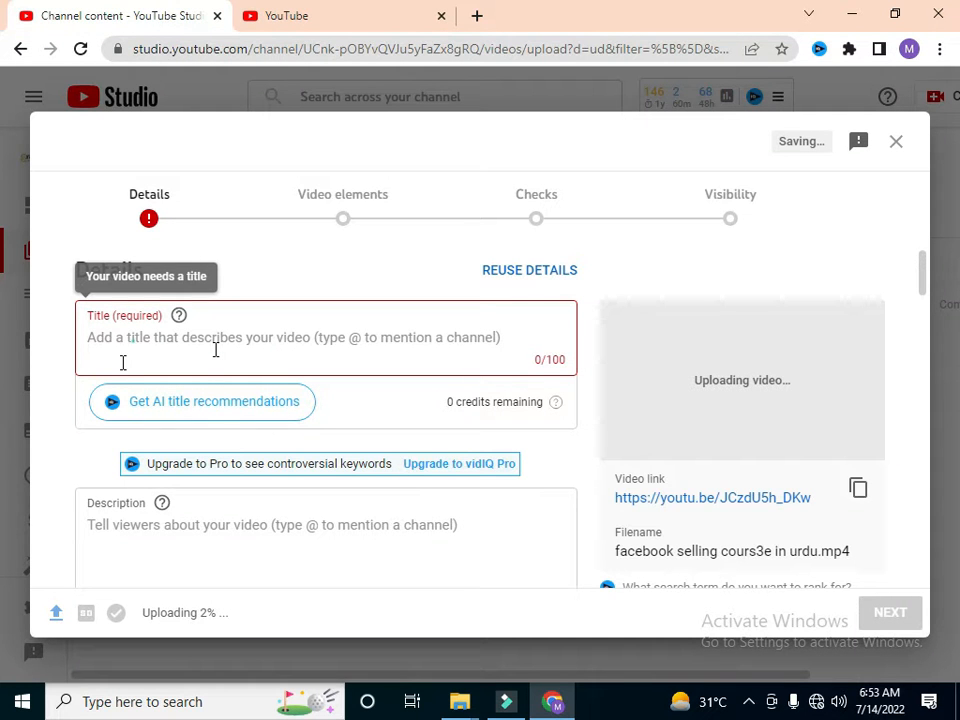
pyautogui.click(300, 327)
pyautogui.write('how')
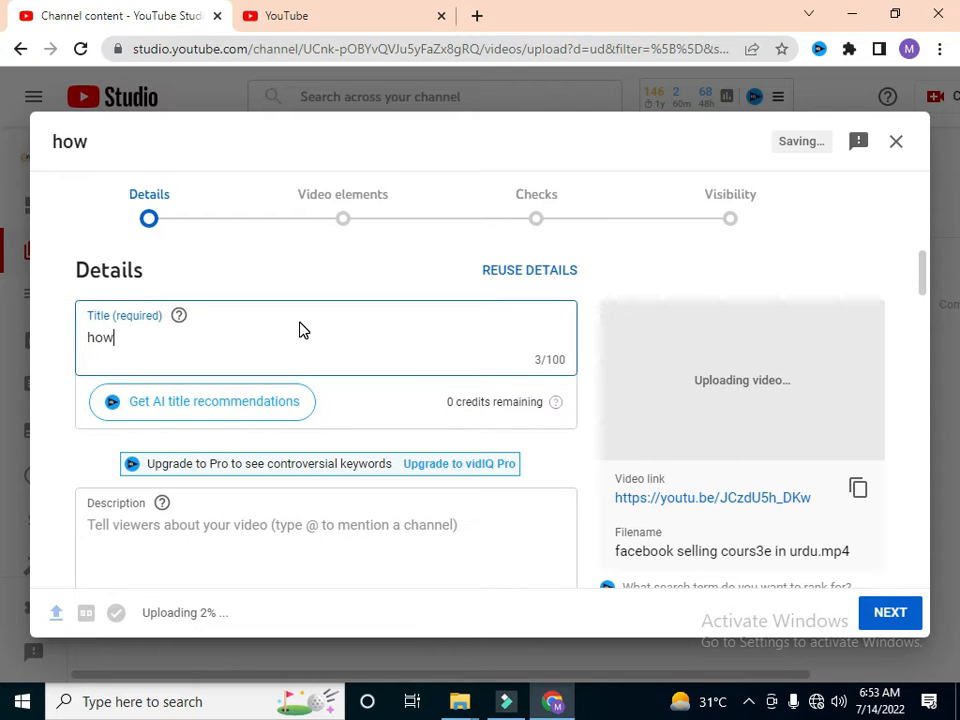
pyautogui.write(' to sell')
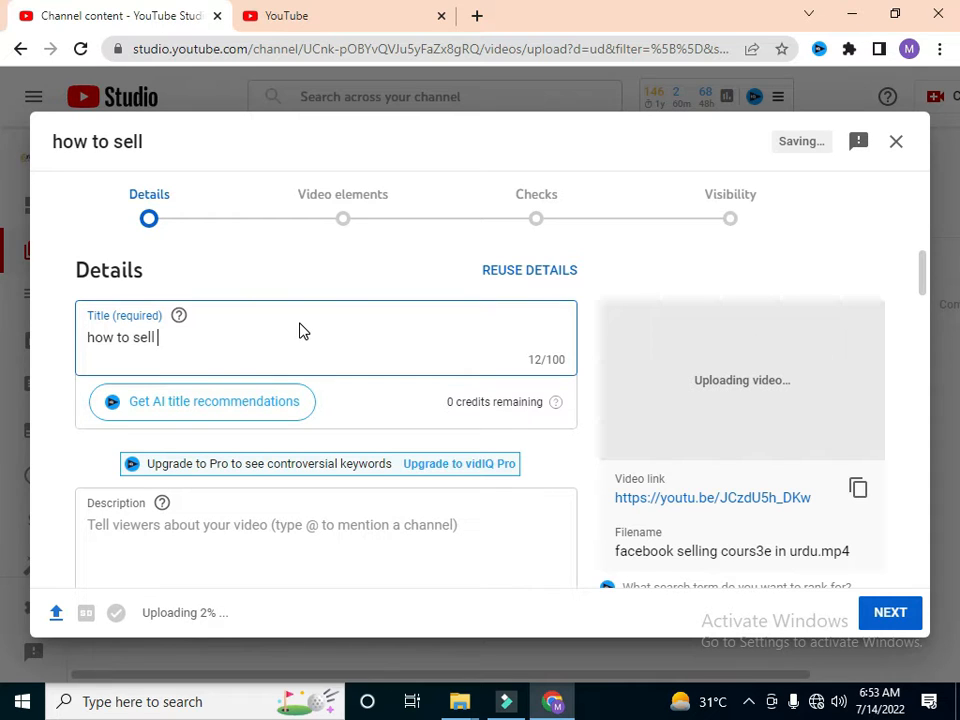
pyautogui.write('on facebook market')
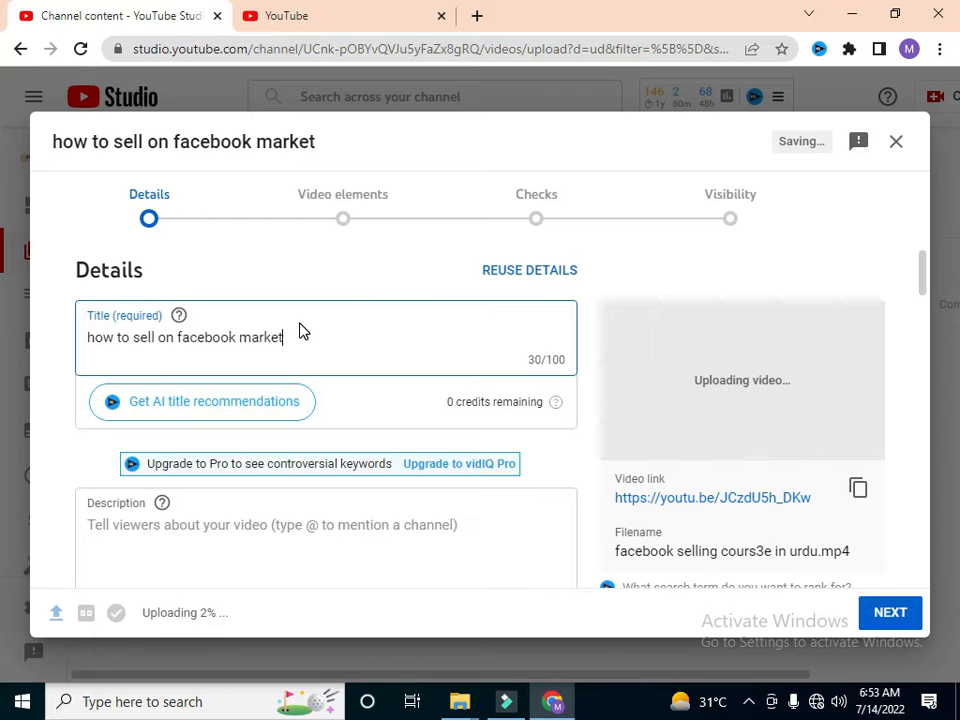
pyautogui.write('place')
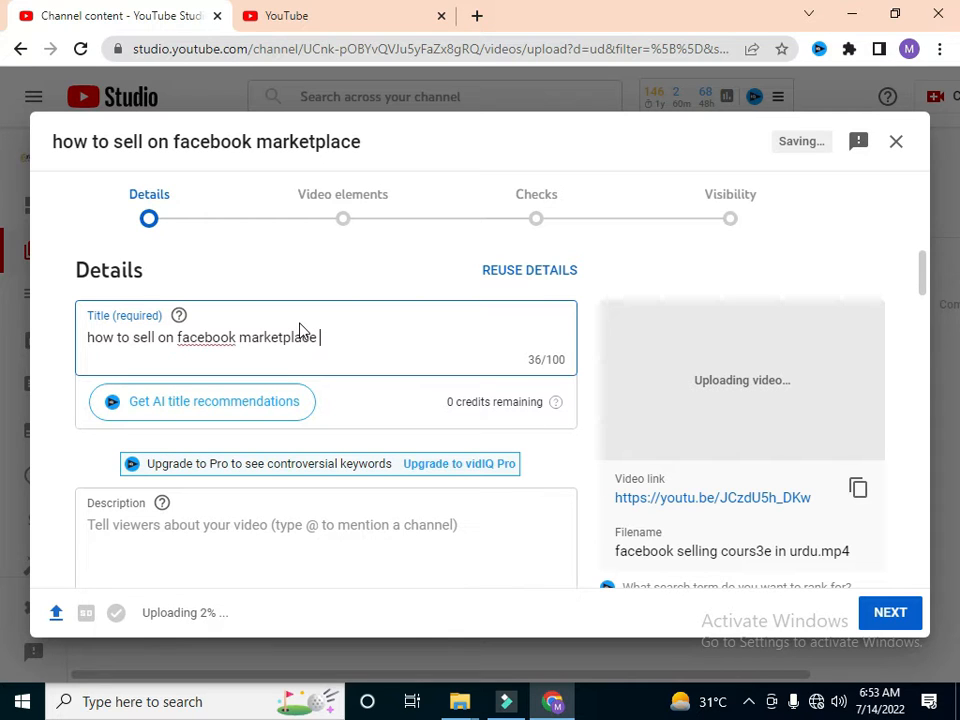
pyautogui.write(' |')
# Step: Search YouTube for "how to sell on facebook marketplace" using the matching suggestion
pyautogui.click(328, 26)
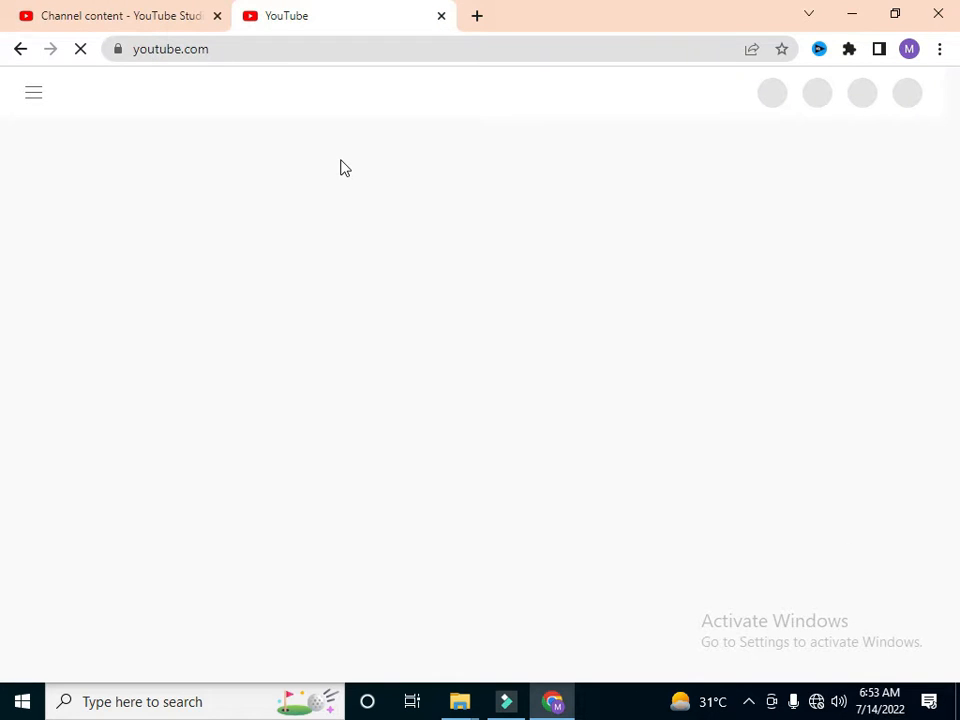
pyautogui.click(381, 56)
pyautogui.press('Return')
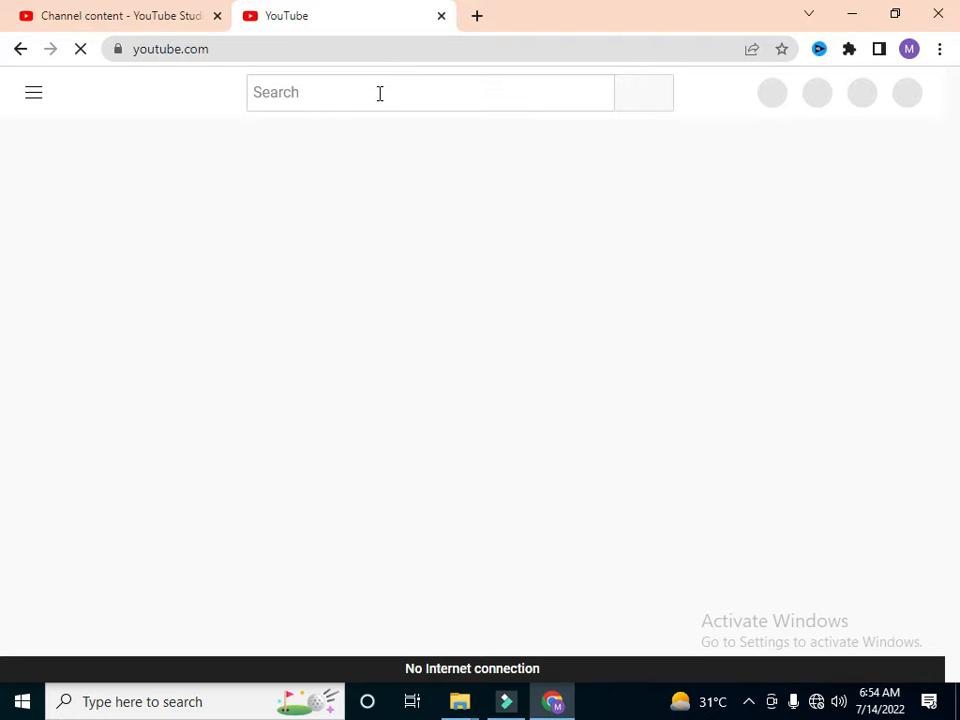
pyautogui.click(380, 93)
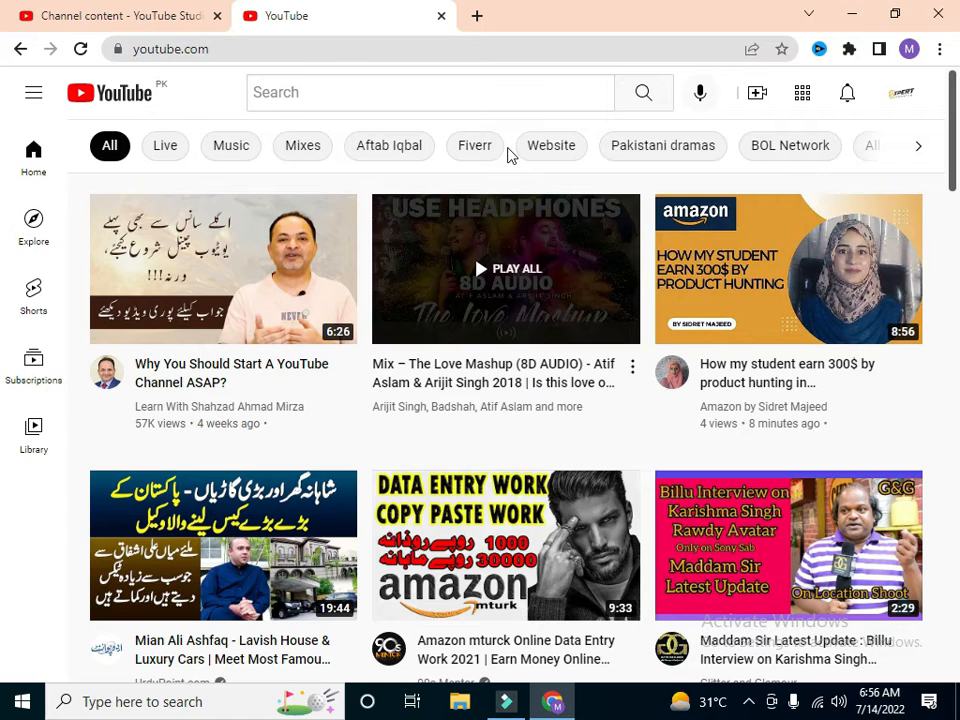
pyautogui.click(508, 96)
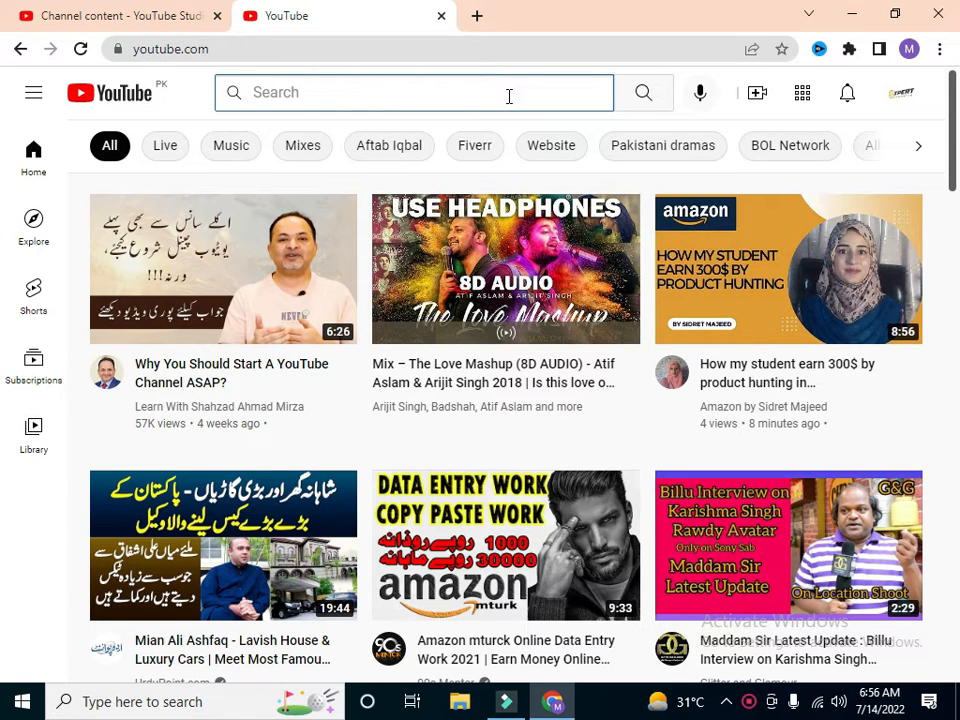
pyautogui.click(509, 96)
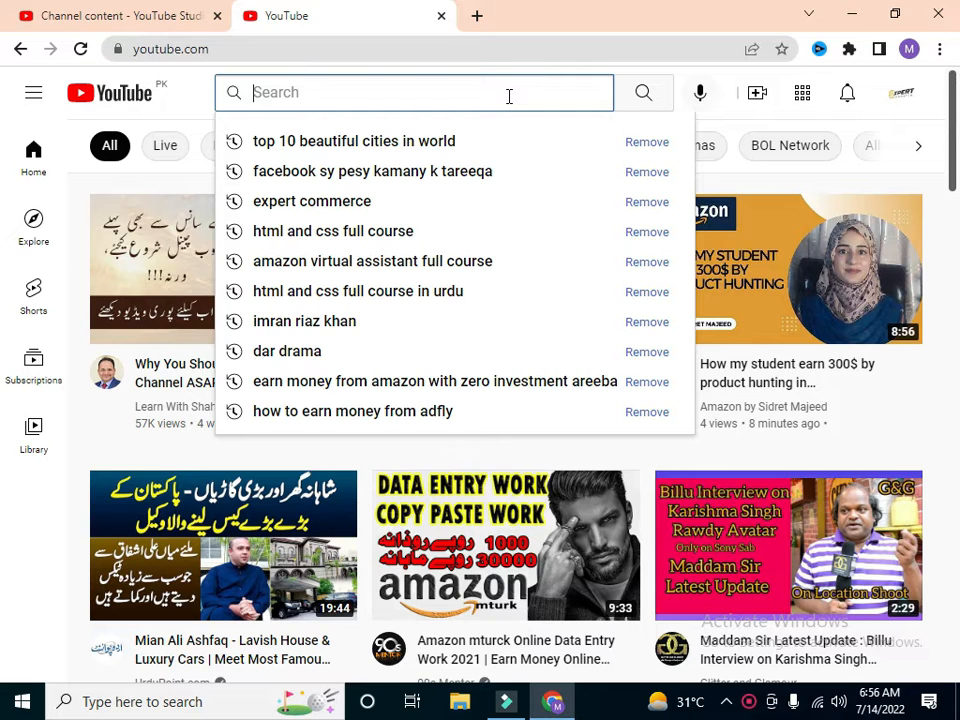
pyautogui.write('how')
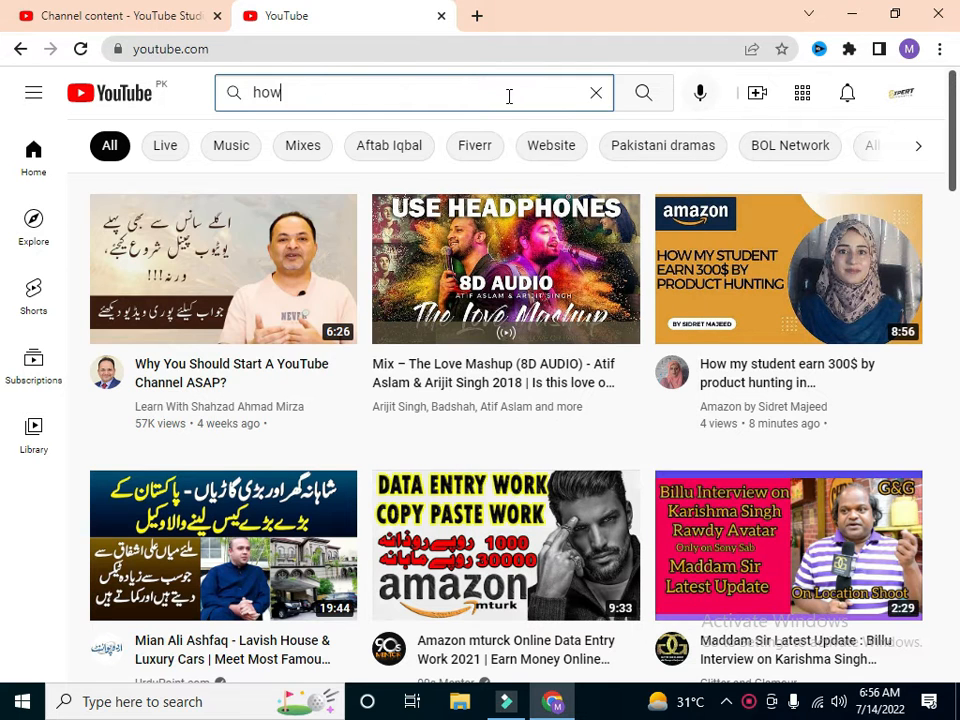
pyautogui.write(' to se')
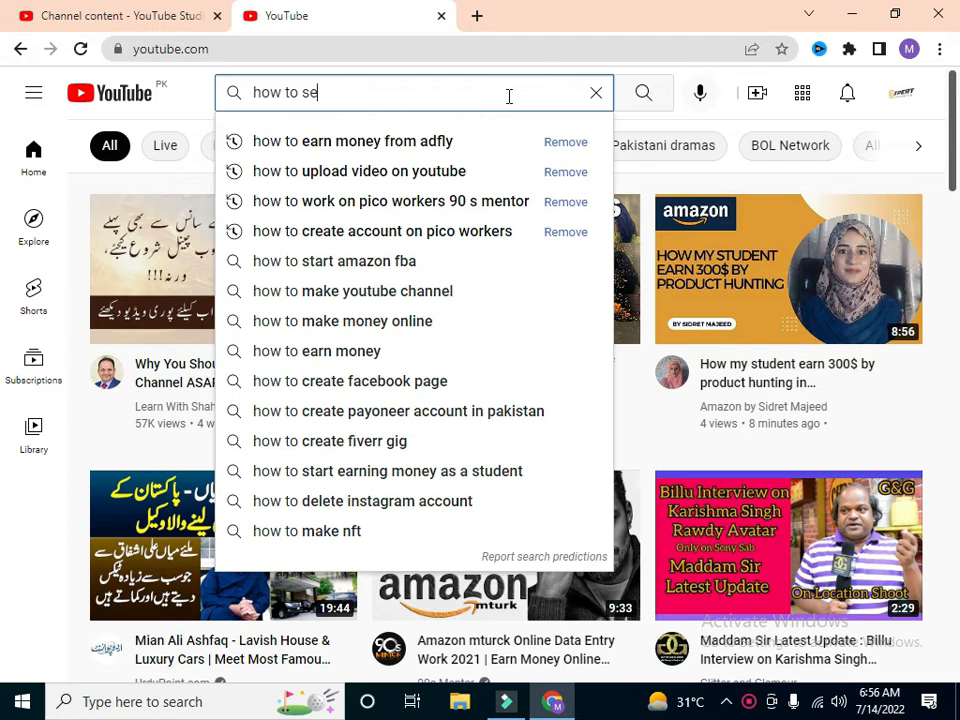
pyautogui.write('ll on ')
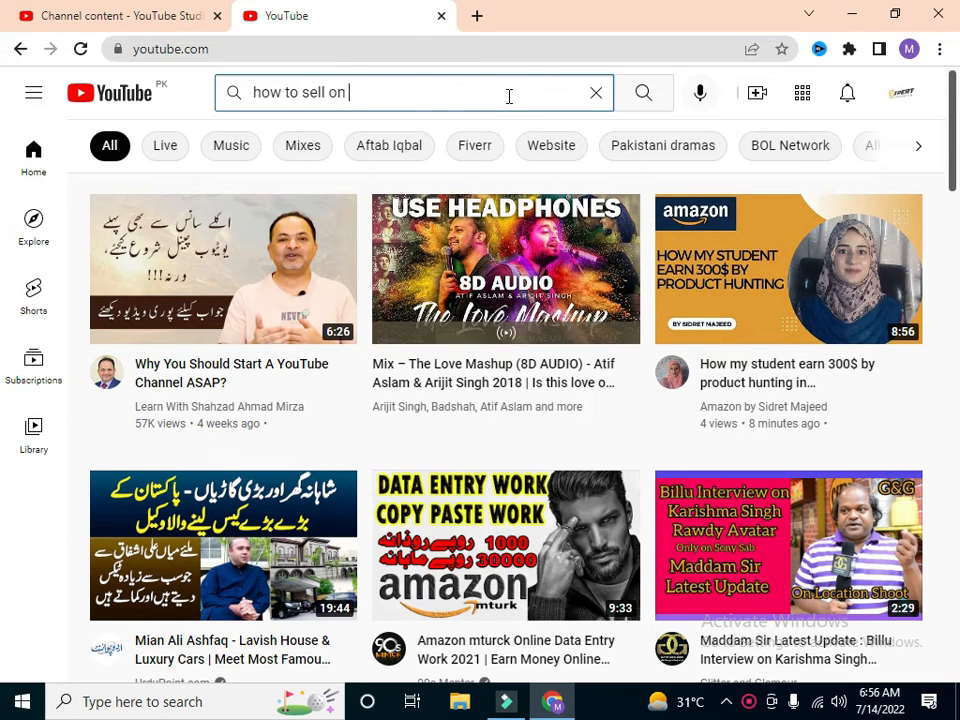
pyautogui.write('facebook')
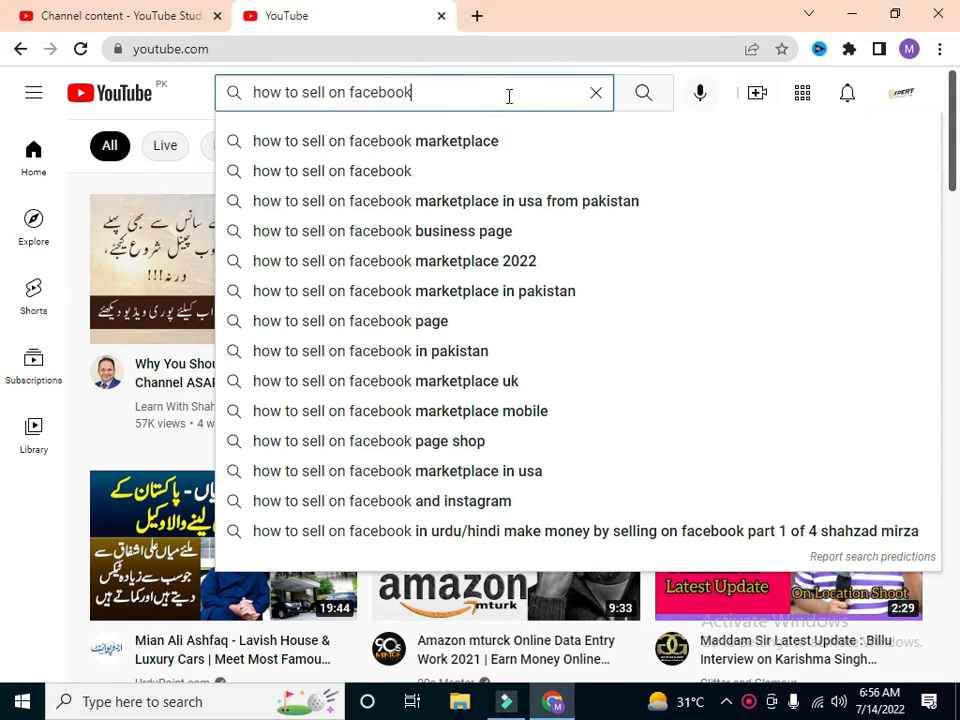
pyautogui.write(' mar')
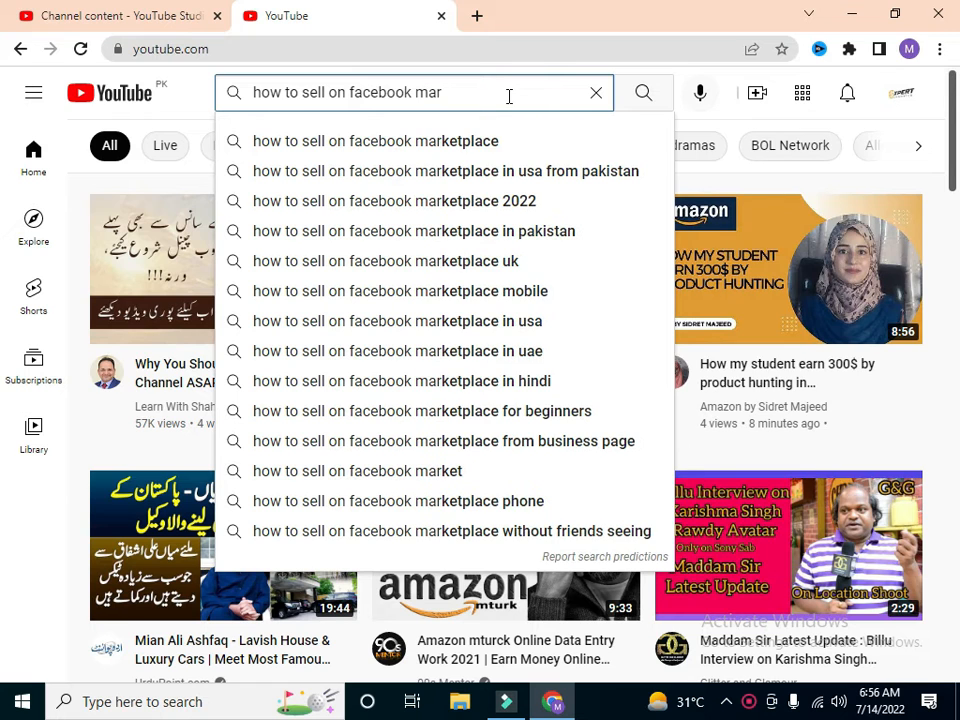
pyautogui.write('ket place')
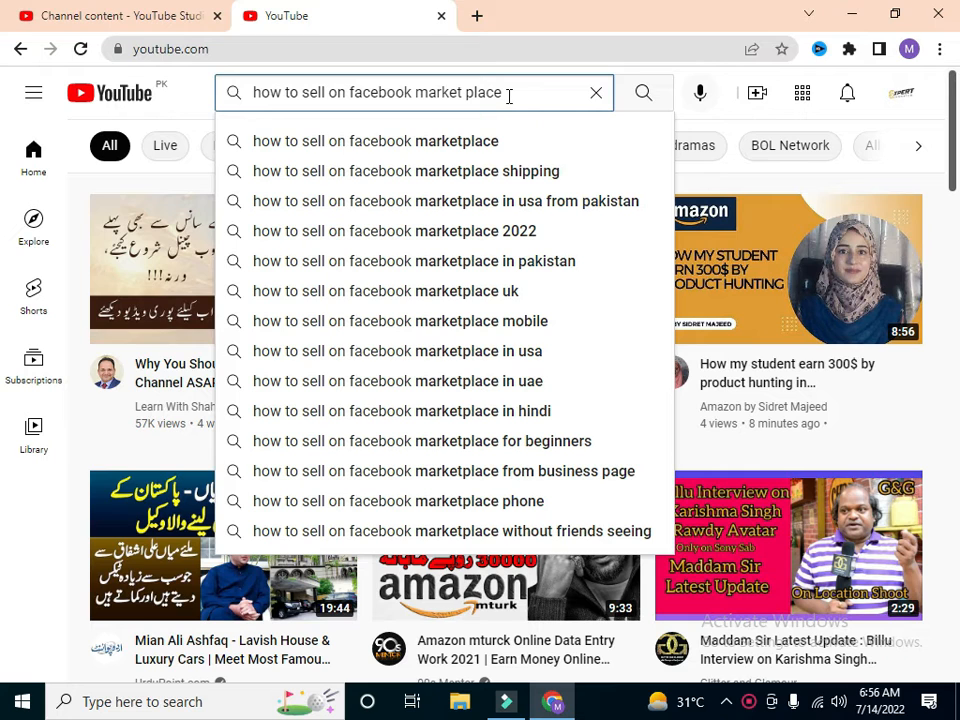
pyautogui.click(487, 140)
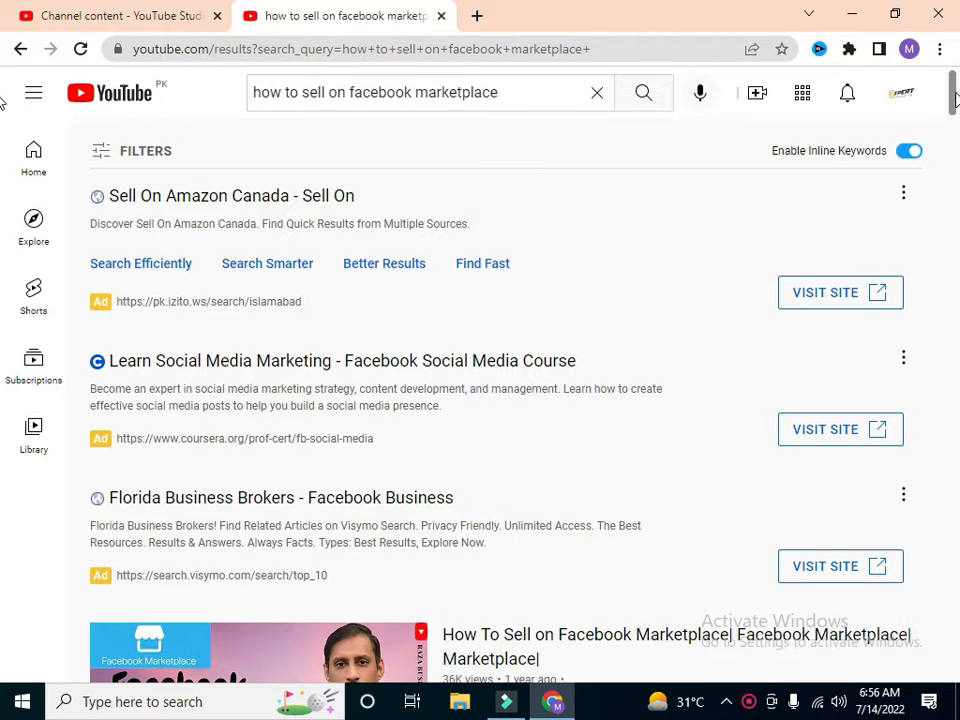
# Step: Examine the titles and keyword tags of the competing Facebook Marketplace videos in the search results
pyautogui.scroll(-1, 5, 110)
pyautogui.scroll(-3, 4, 130)
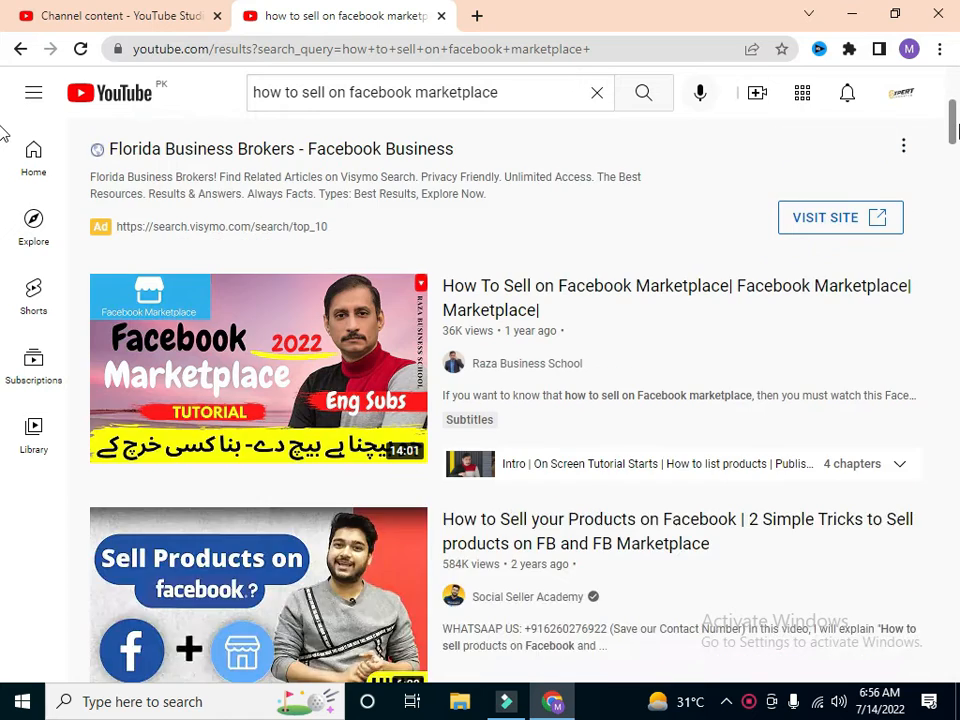
pyautogui.scroll(-1, 4, 149)
pyautogui.scroll(-3, 4, 150)
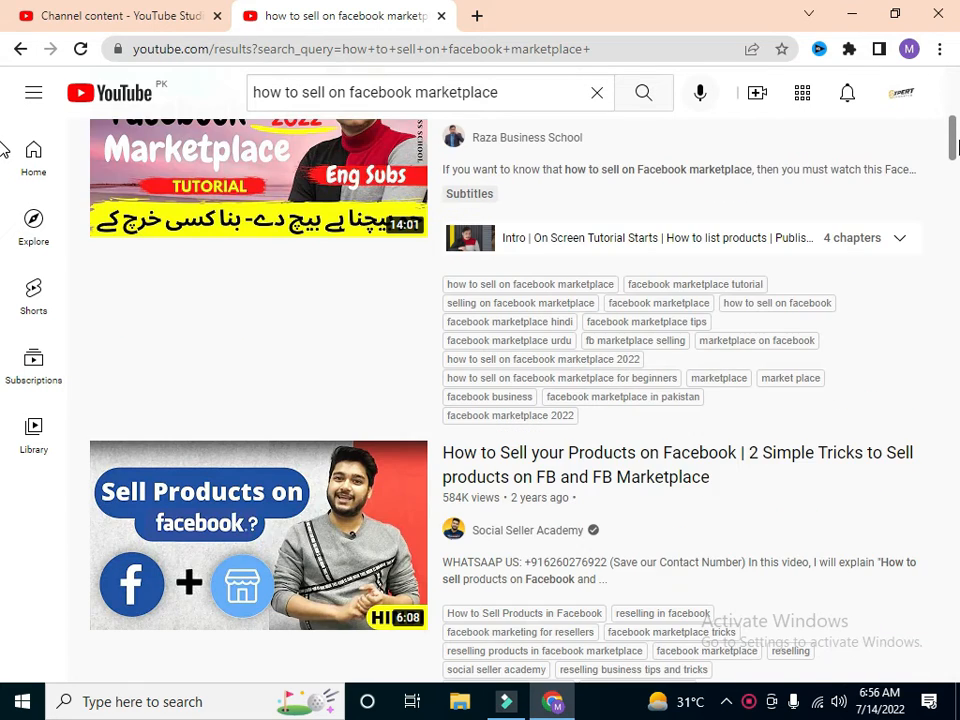
pyautogui.scroll(-1, 4, 170)
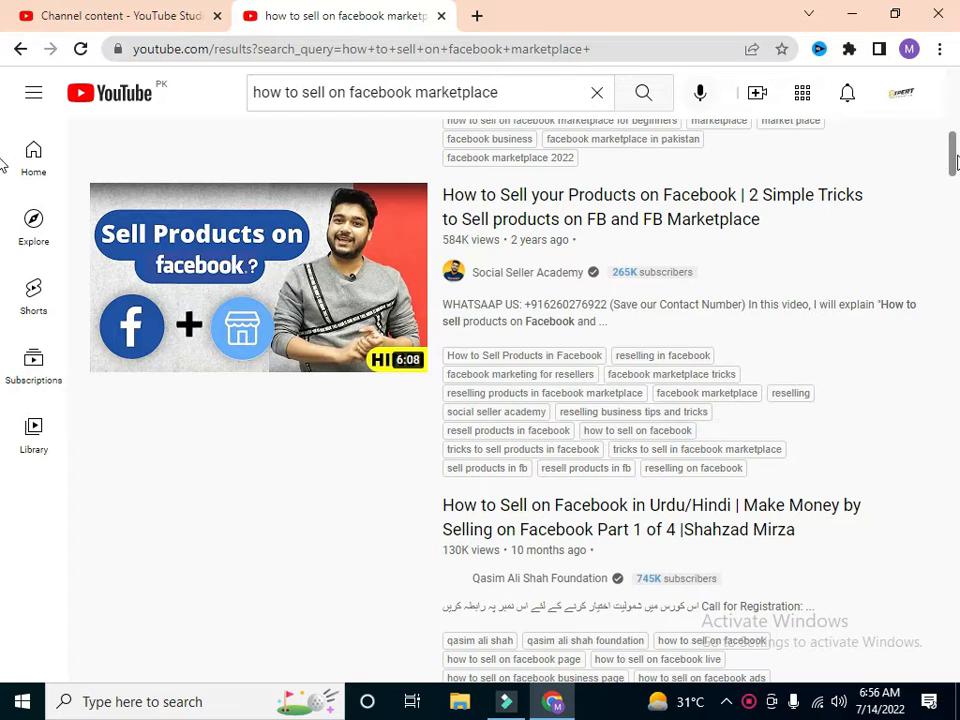
pyautogui.moveTo(956, 149); pyautogui.dragTo(955, 245)
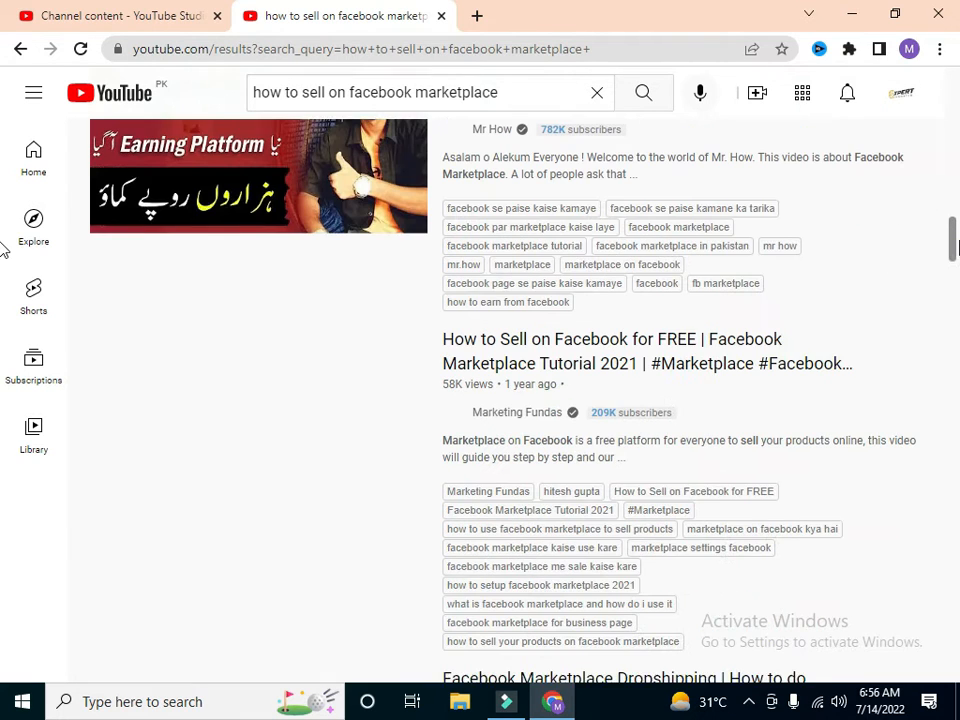
pyautogui.scroll(3, 838, 309)
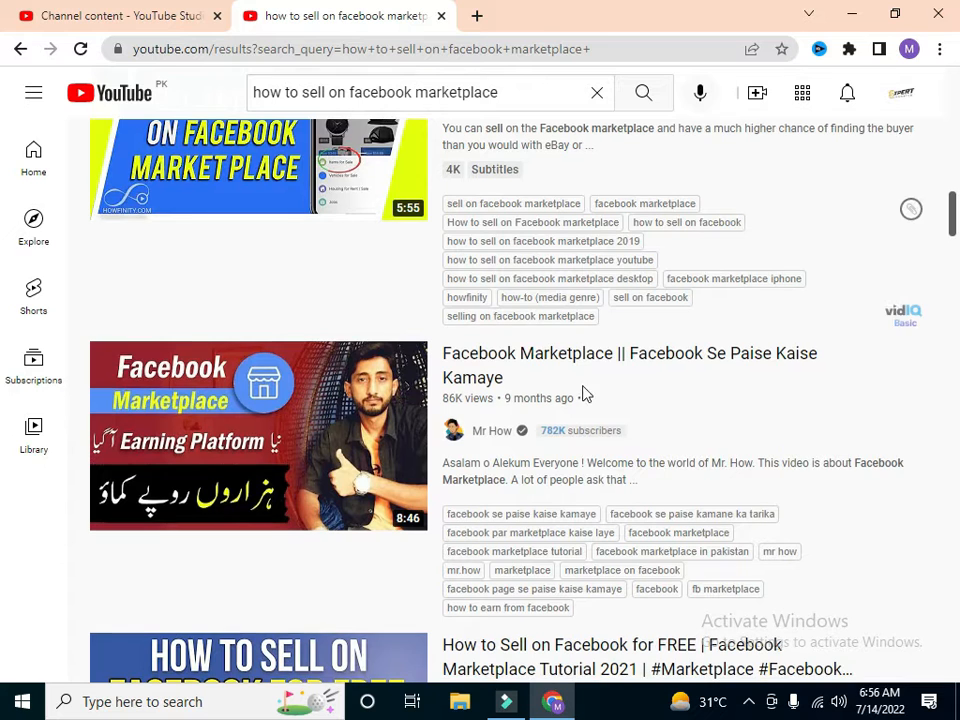
pyautogui.moveTo(954, 208); pyautogui.dragTo(692, 255)
pyautogui.moveTo(315, 229)
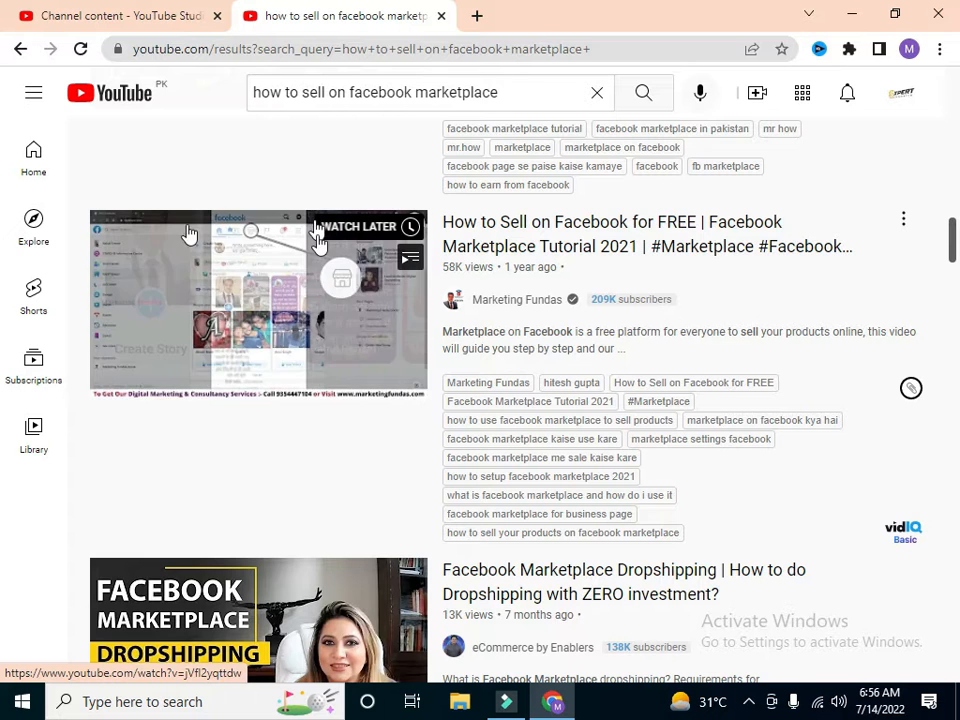
pyautogui.click(953, 248)
pyautogui.moveTo(953, 248); pyautogui.dragTo(955, 318)
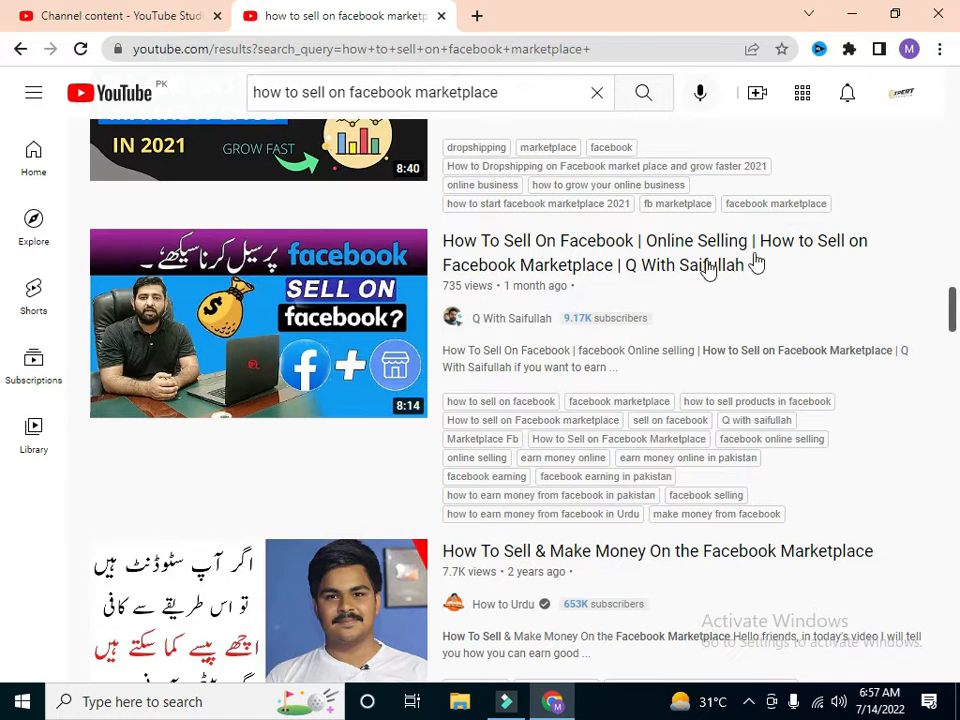
pyautogui.moveTo(956, 305); pyautogui.dragTo(955, 345)
pyautogui.scroll(-3, 955, 260)
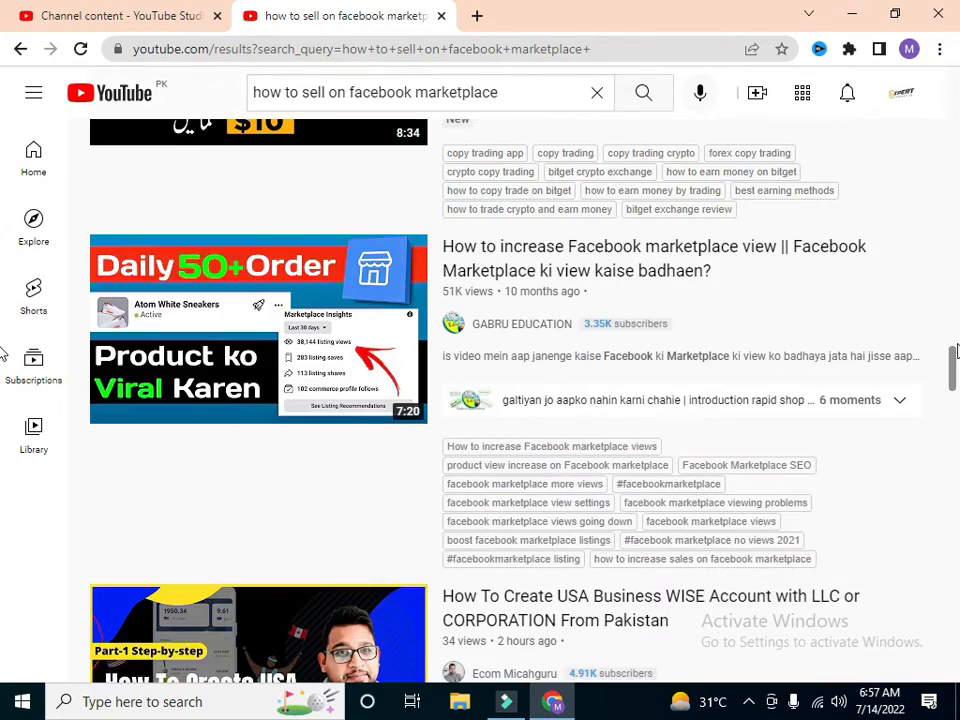
pyautogui.moveTo(956, 294); pyautogui.dragTo(949, 155)
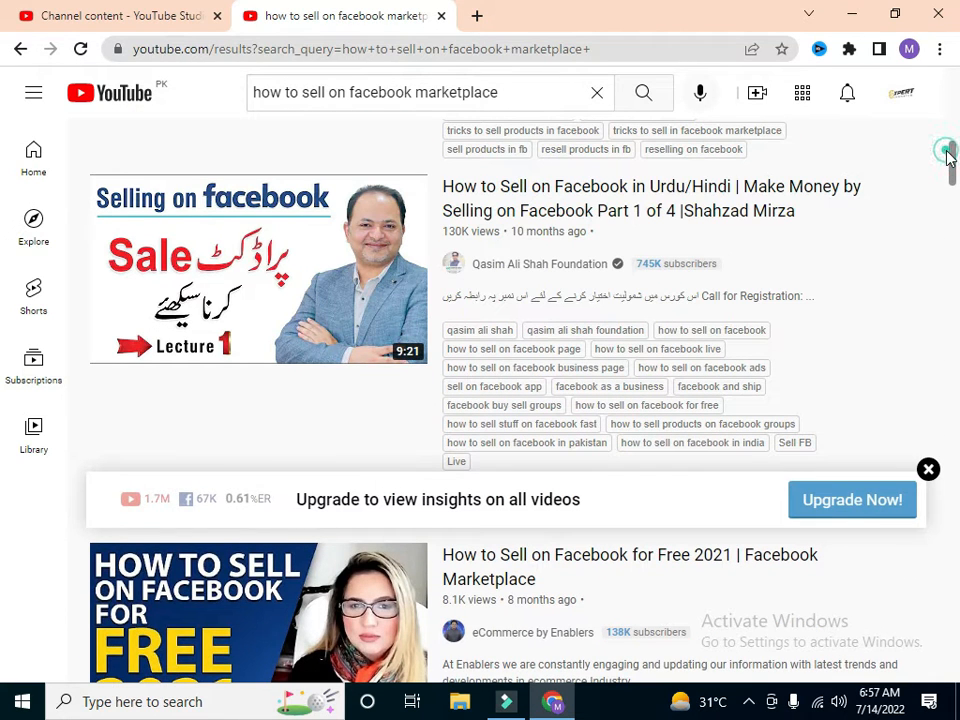
# Step: Insert "for free in 2022" before the separator in the uploaded video's title in YouTube Studio
pyautogui.click(97, 13)
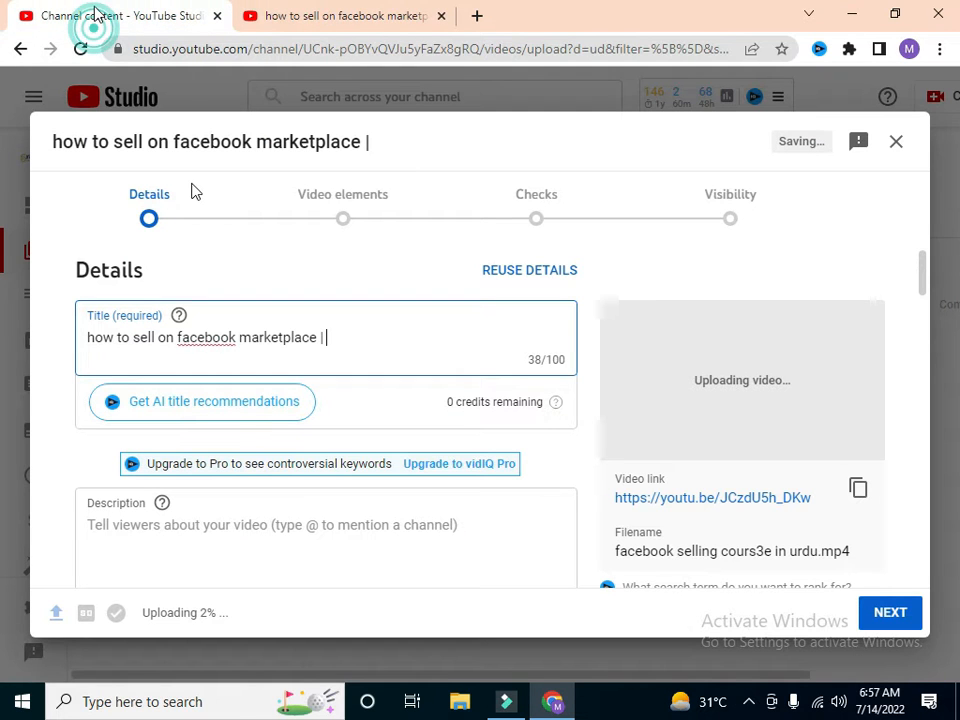
pyautogui.click(318, 338)
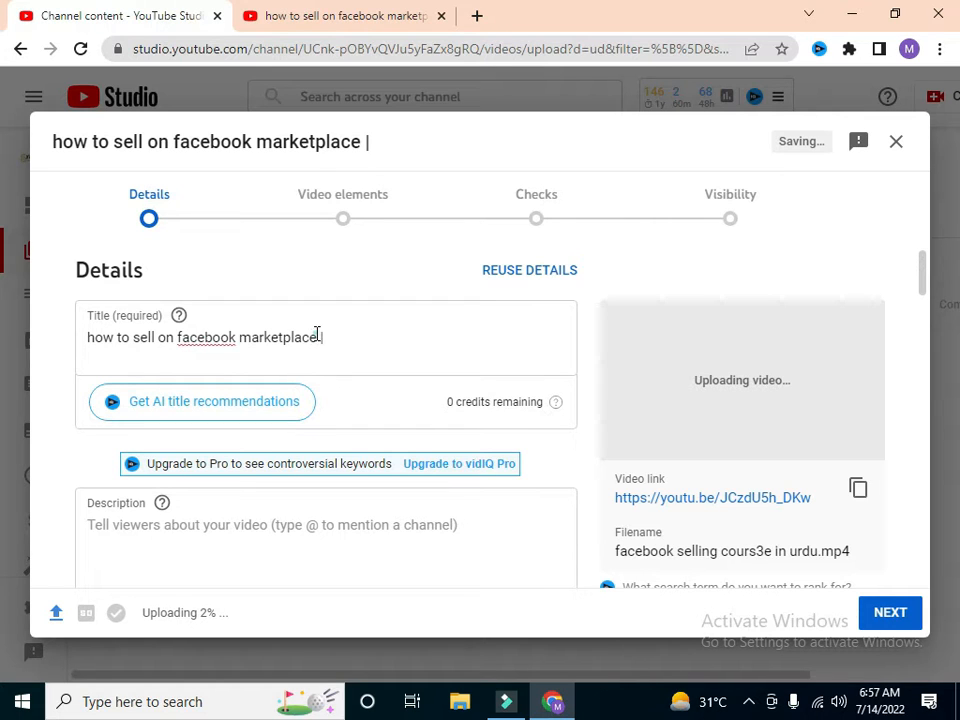
pyautogui.click(250, 321)
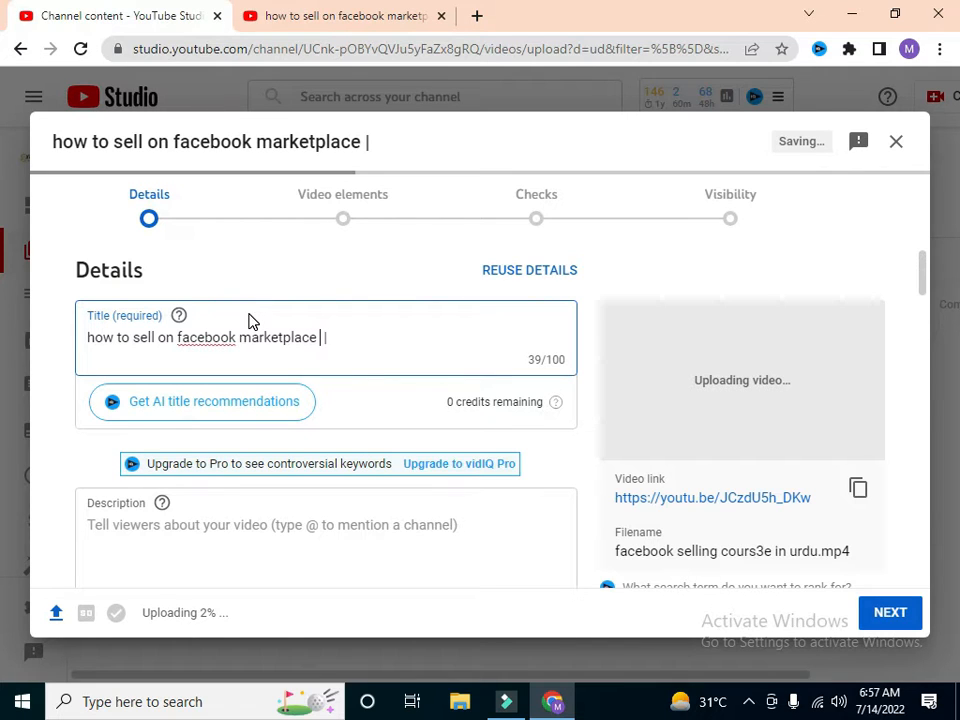
pyautogui.write('f')
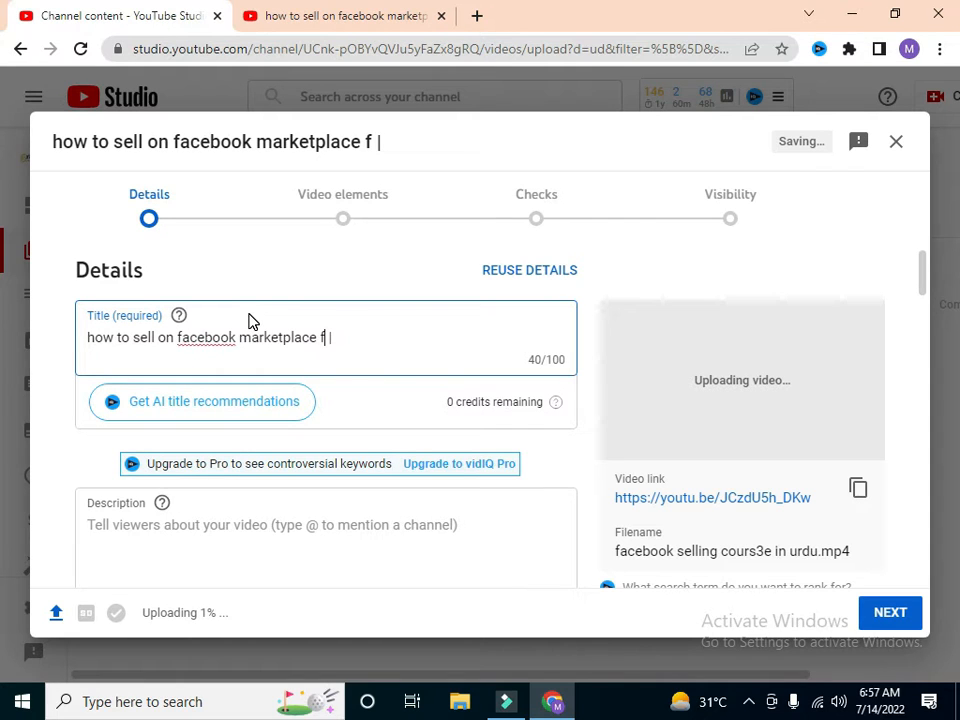
pyautogui.write('ir')
pyautogui.press('BackSpace')
pyautogui.press('BackSpace')
pyautogui.write('o')
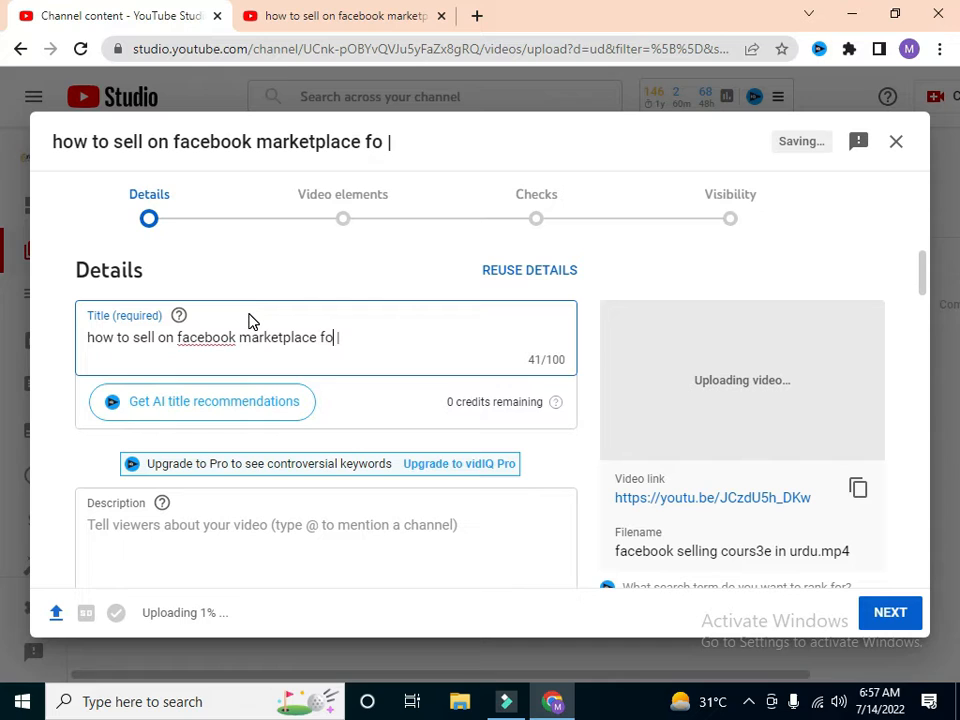
pyautogui.write('r free |')
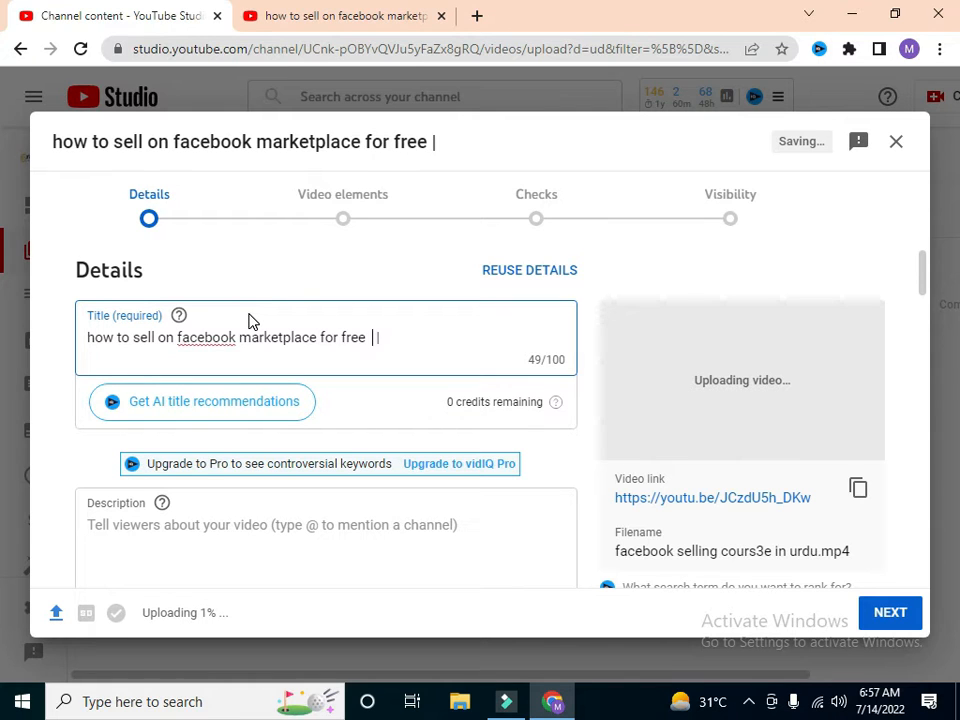
pyautogui.write('in 2 ')
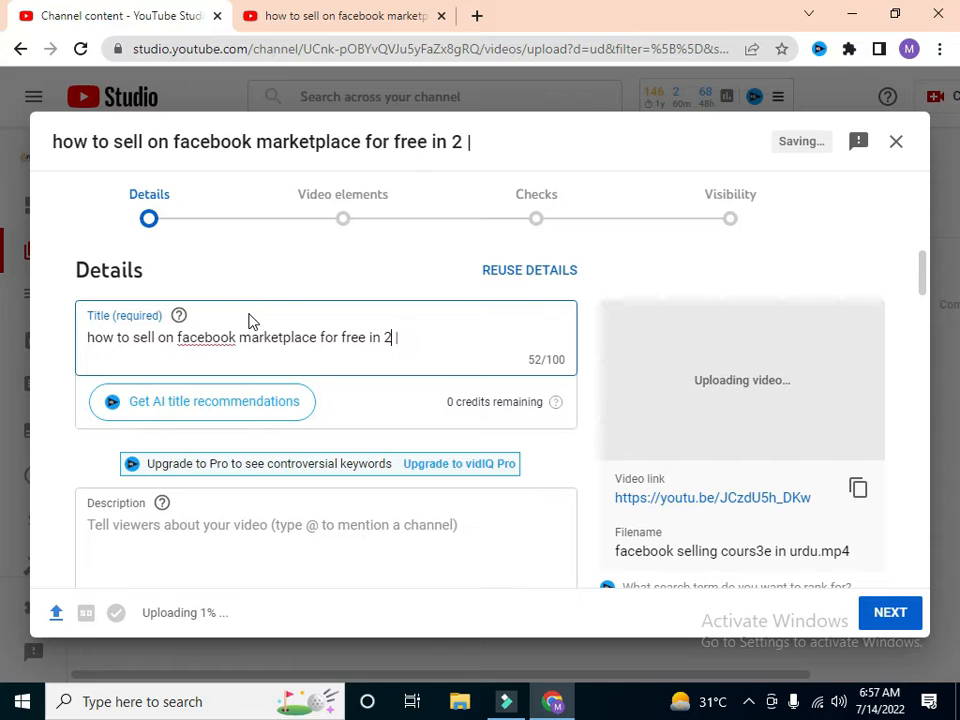
pyautogui.write('022')
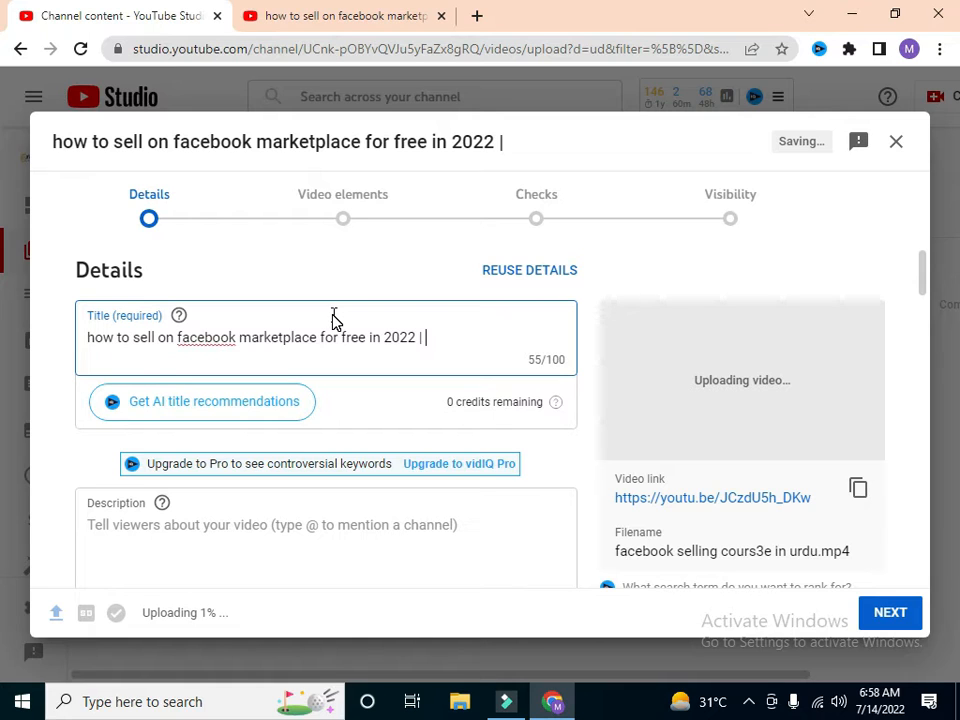
# Step: Append "facebook earning complete course in one video" after the separator in the video title
pyautogui.write('facebook')
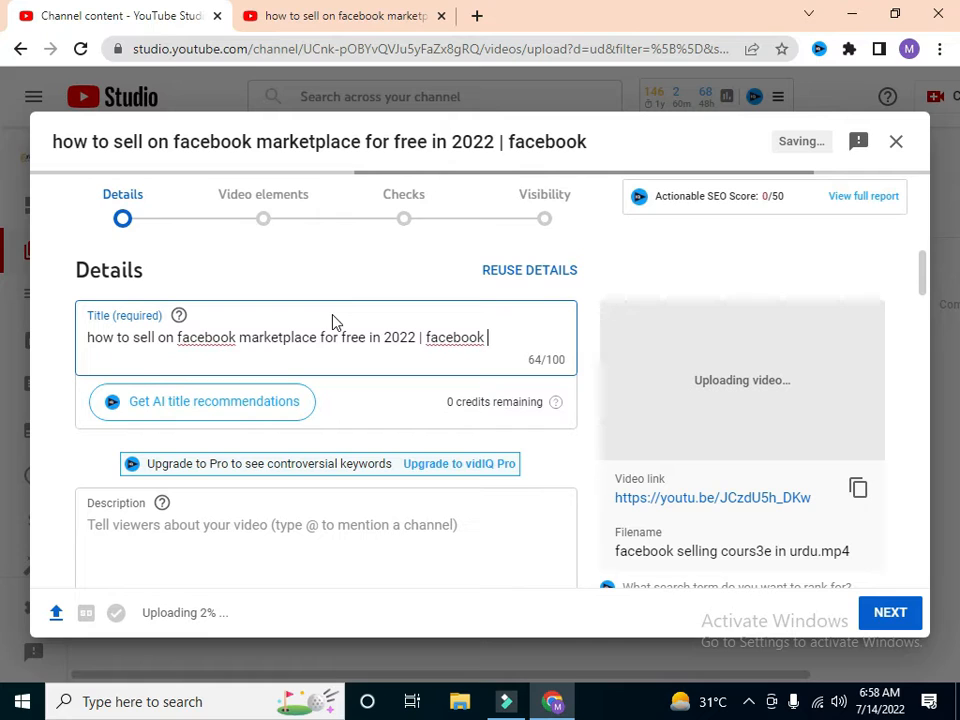
pyautogui.write('earning')
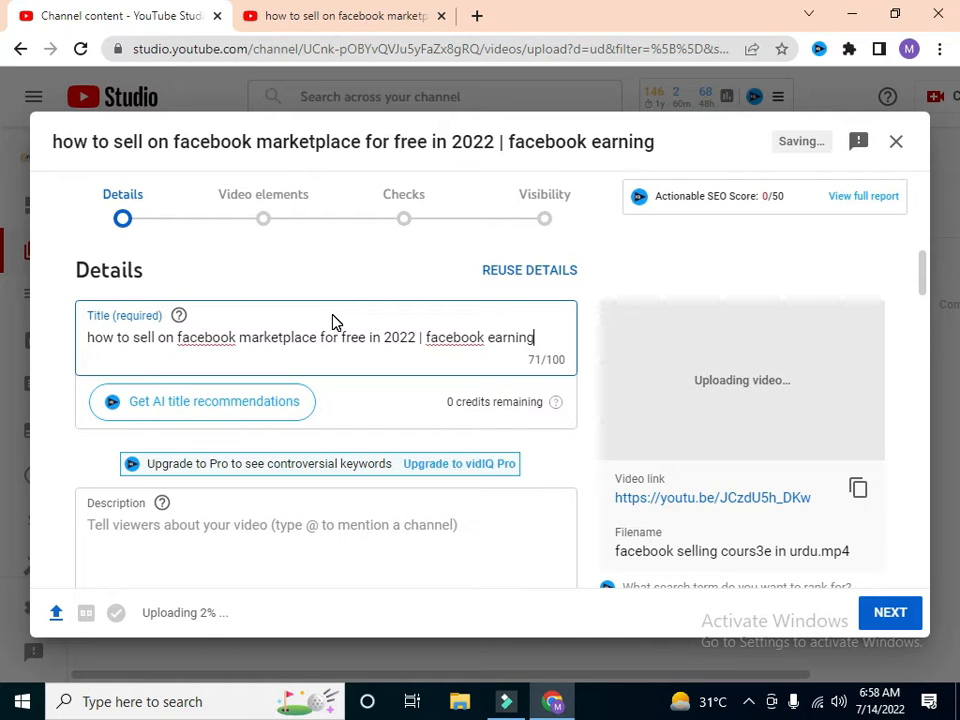
pyautogui.write('complete')
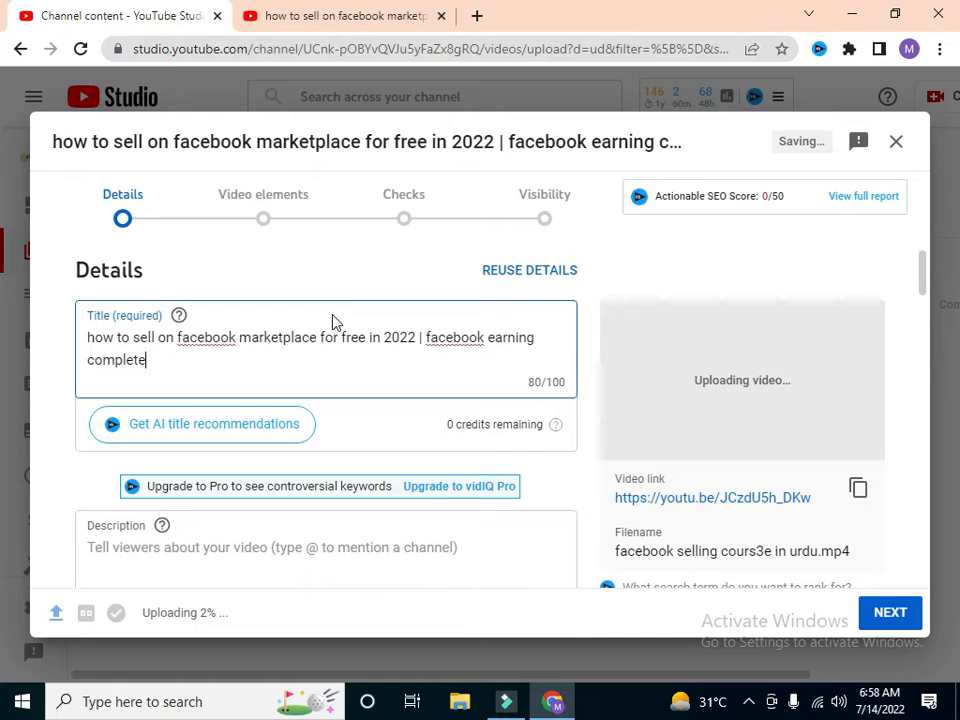
pyautogui.write(' course in one ')
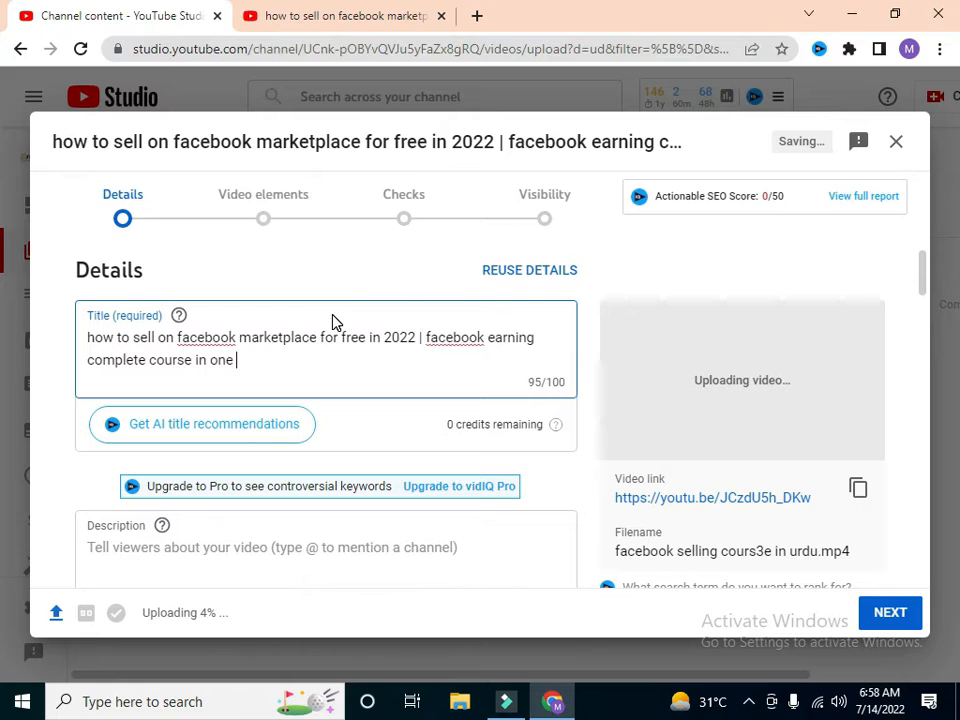
pyautogui.write('video')
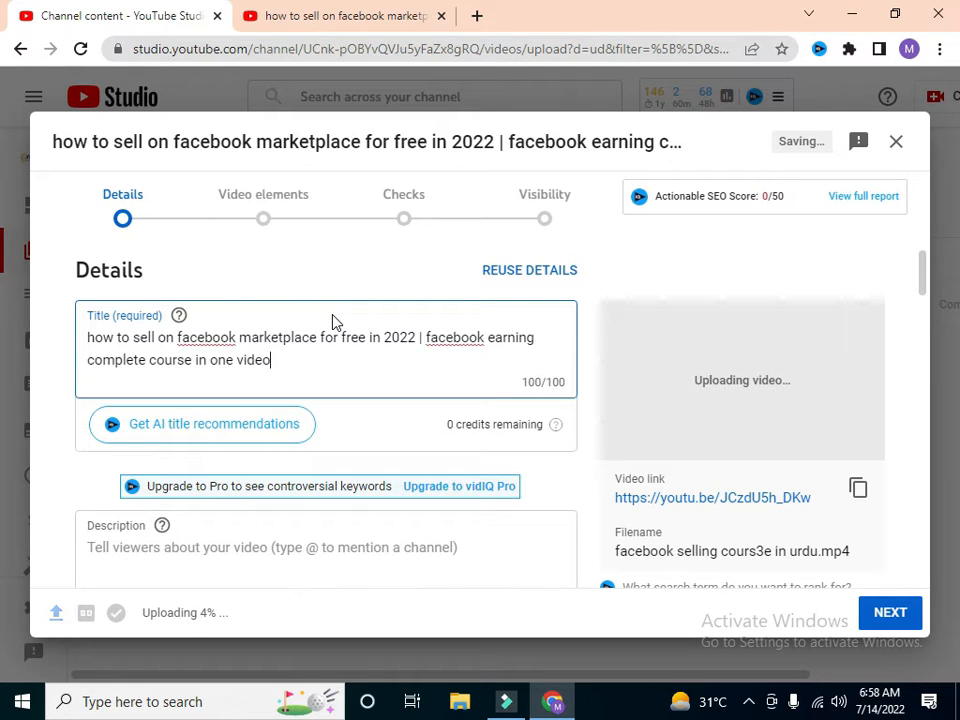
# Step: Replace the word "earning" with "selling" in the video title, keeping spaces between the words
pyautogui.doubleClick(510, 337)
pyautogui.hotkey('shift', 'Left')
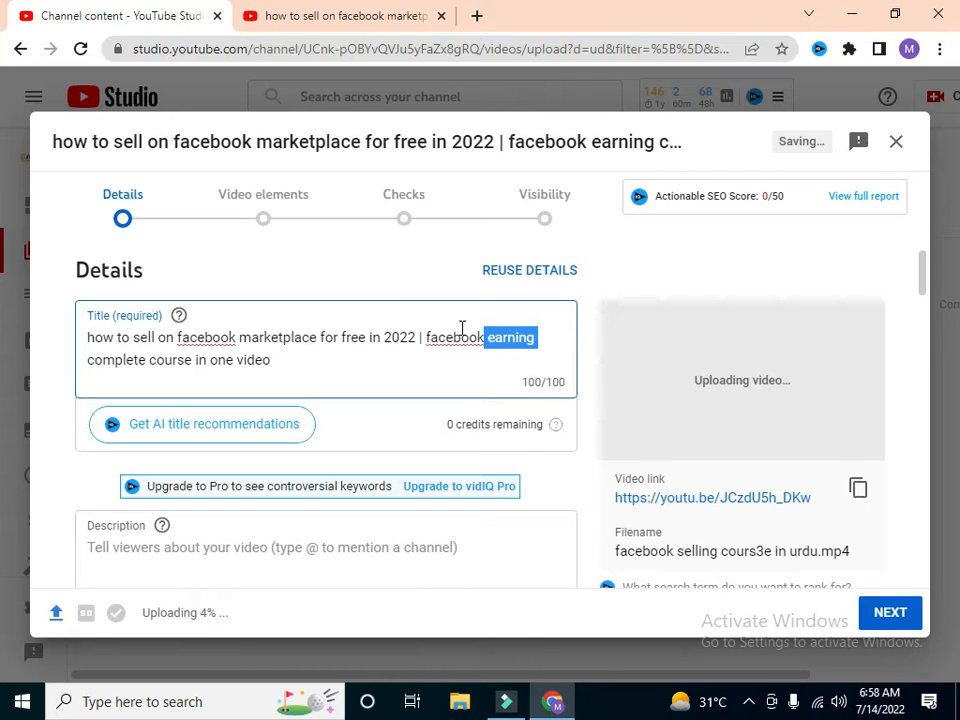
pyautogui.write('sel')
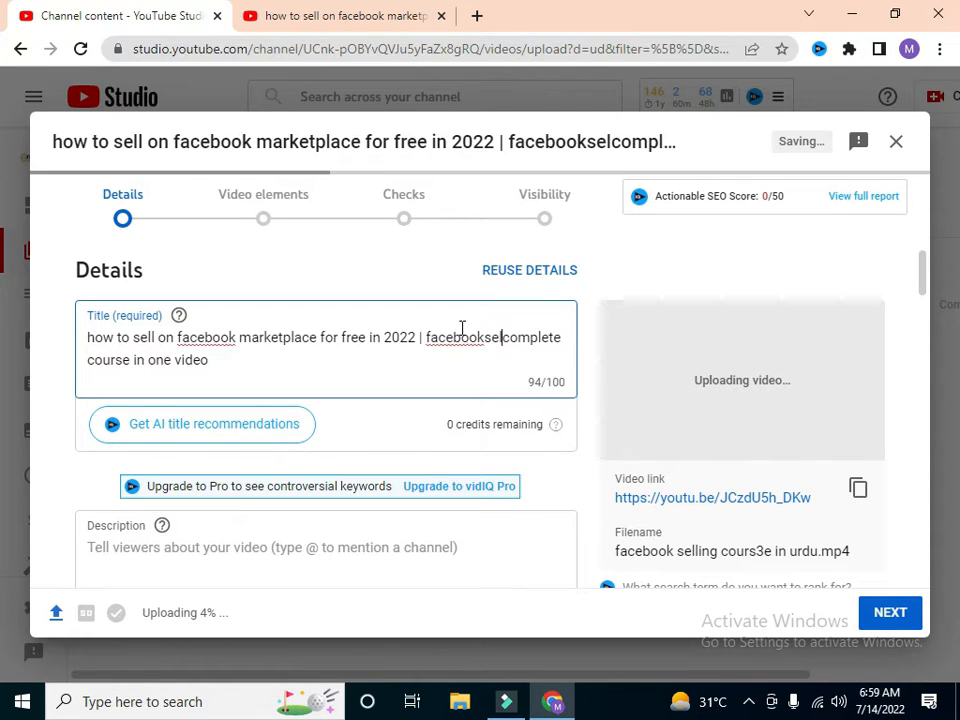
pyautogui.write('ling')
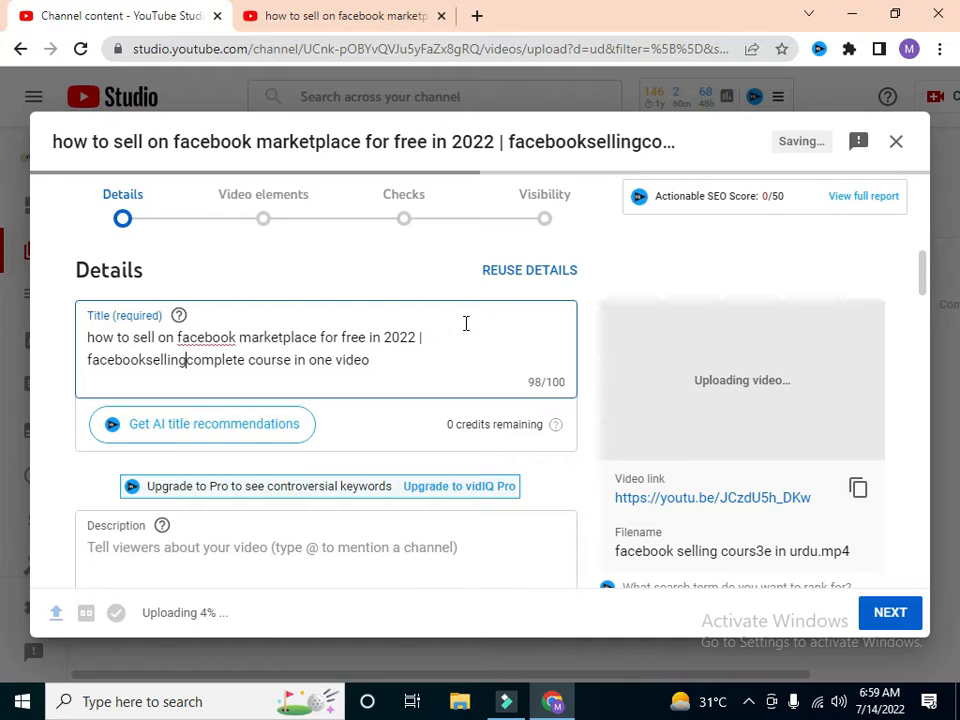
pyautogui.click(486, 337)
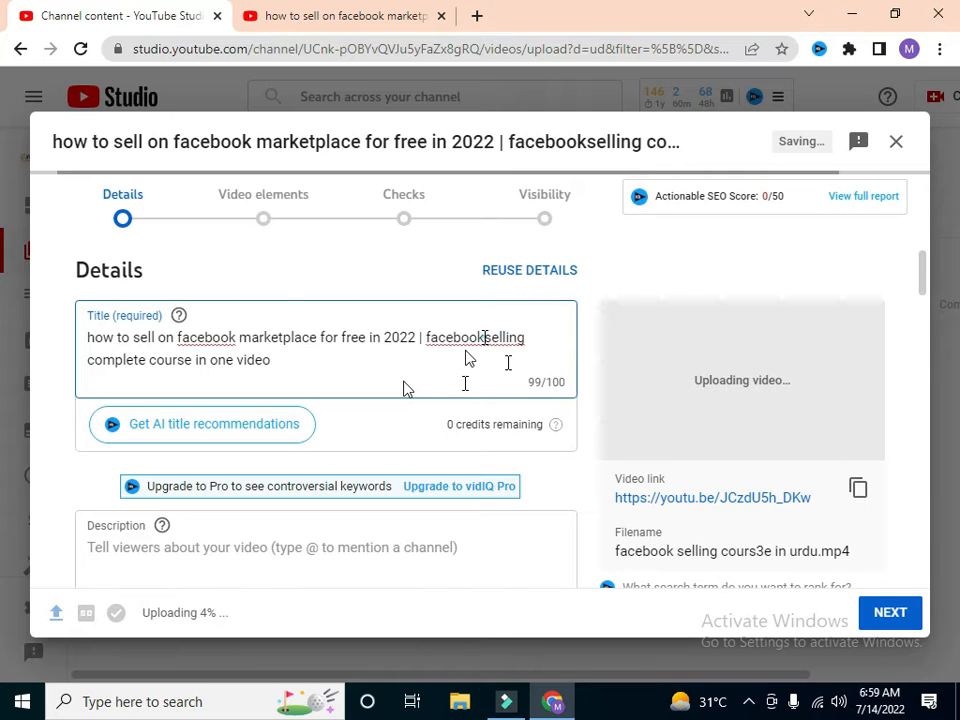
pyautogui.click(311, 361)
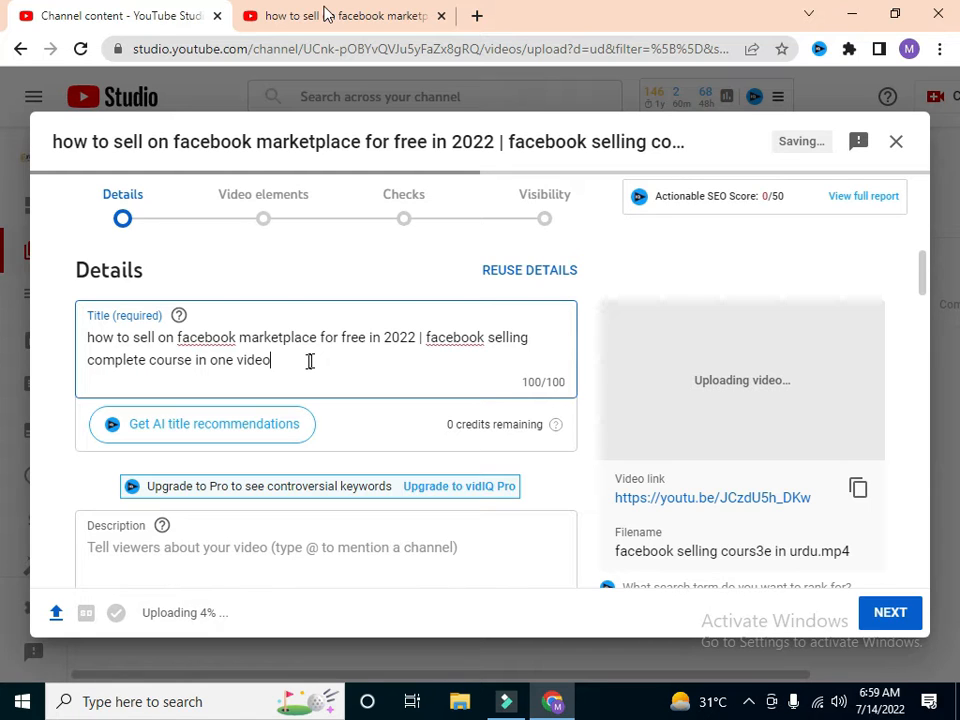
# Step: Examine the titles and keyword tags of further competing Facebook Marketplace videos in the YouTube search results
pyautogui.click(400, 16)
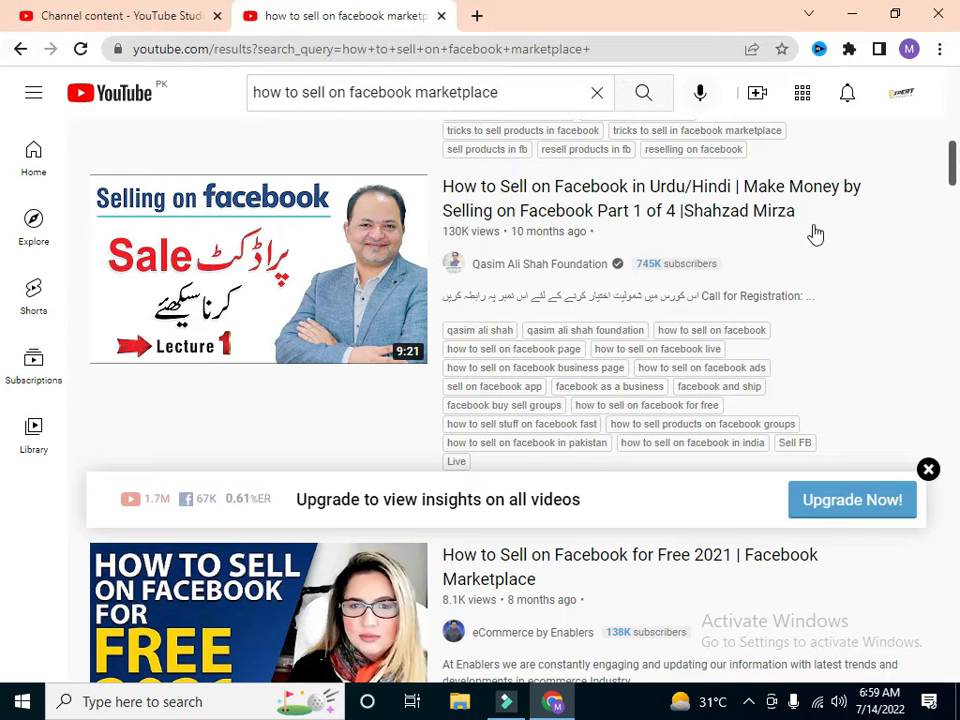
pyautogui.scroll(-1, 955, 178)
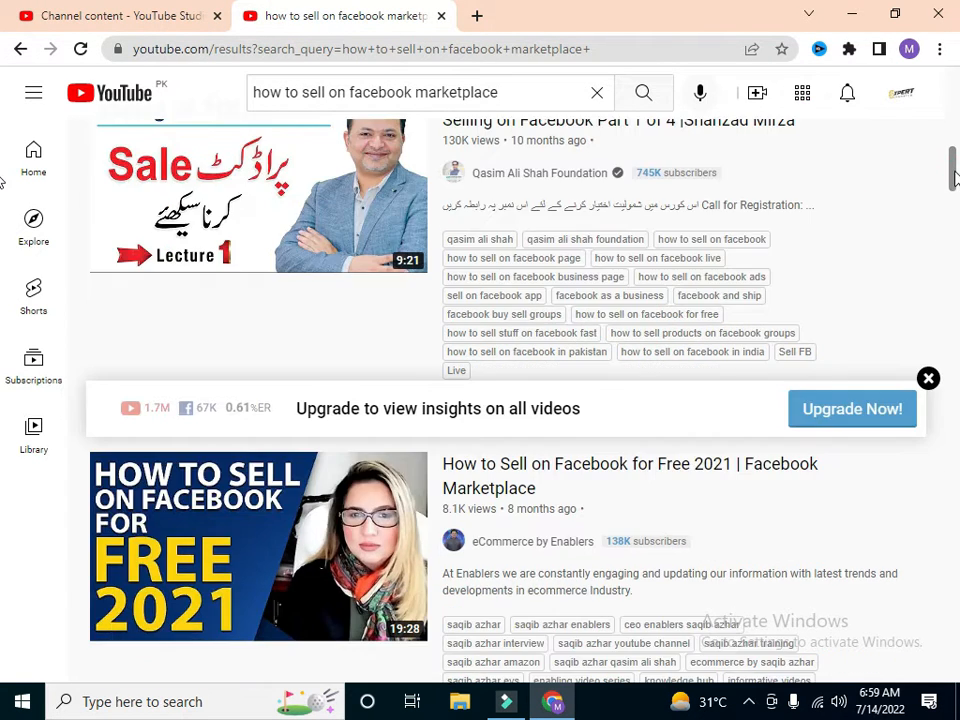
pyautogui.scroll(-1, 955, 178)
pyautogui.scroll(-1, 955, 178)
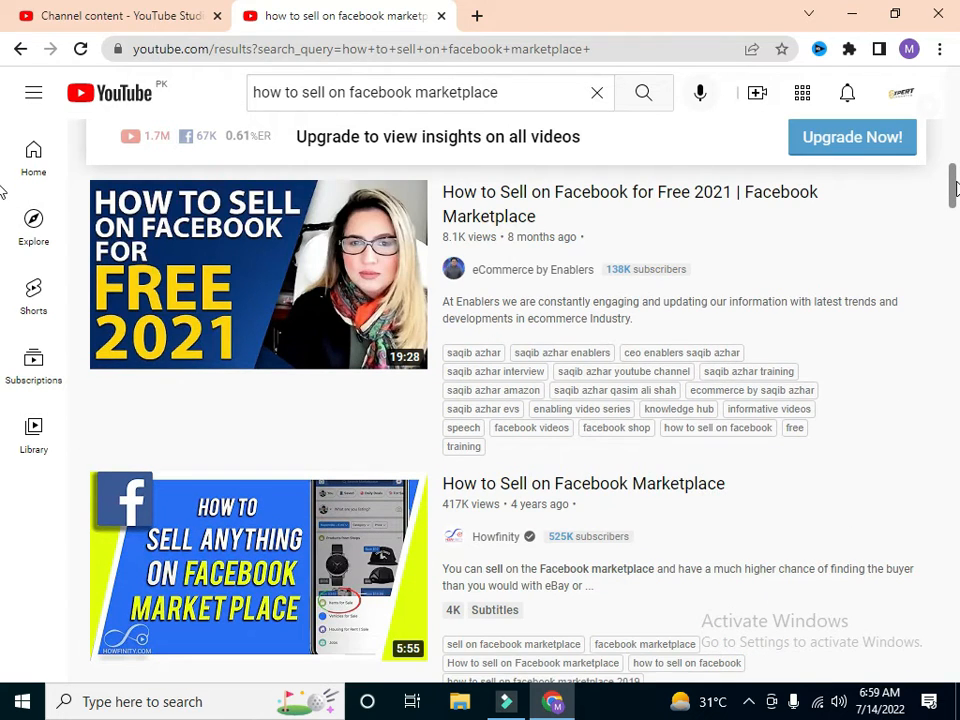
pyautogui.scroll(-1, 955, 192)
pyautogui.moveTo(955, 195); pyautogui.dragTo(955, 225)
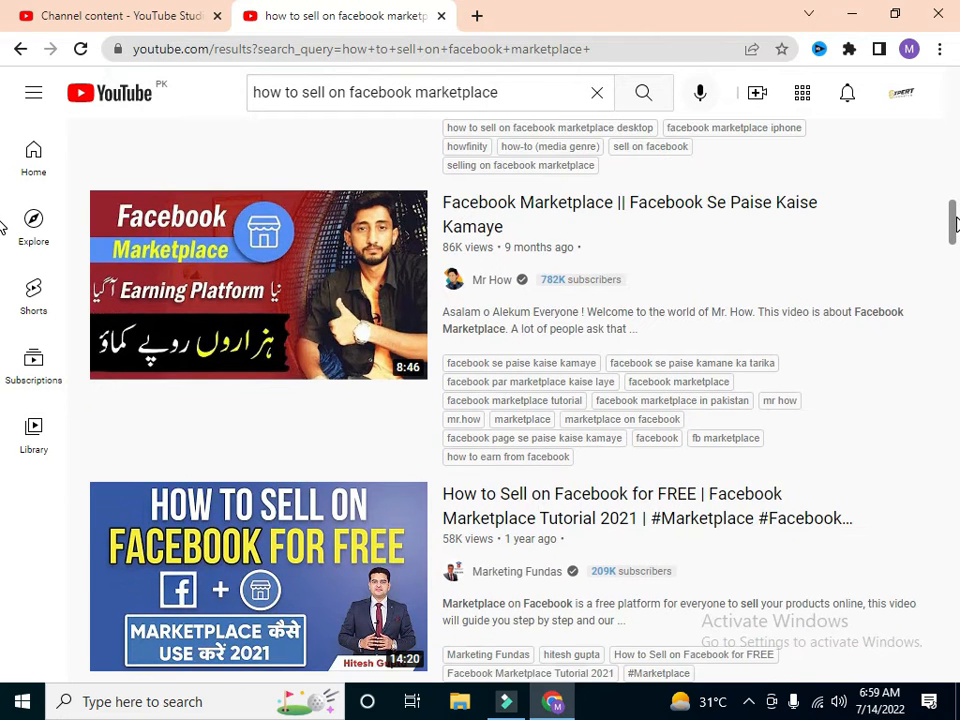
pyautogui.moveTo(955, 222); pyautogui.dragTo(953, 303)
pyautogui.scroll(-3, 953, 303)
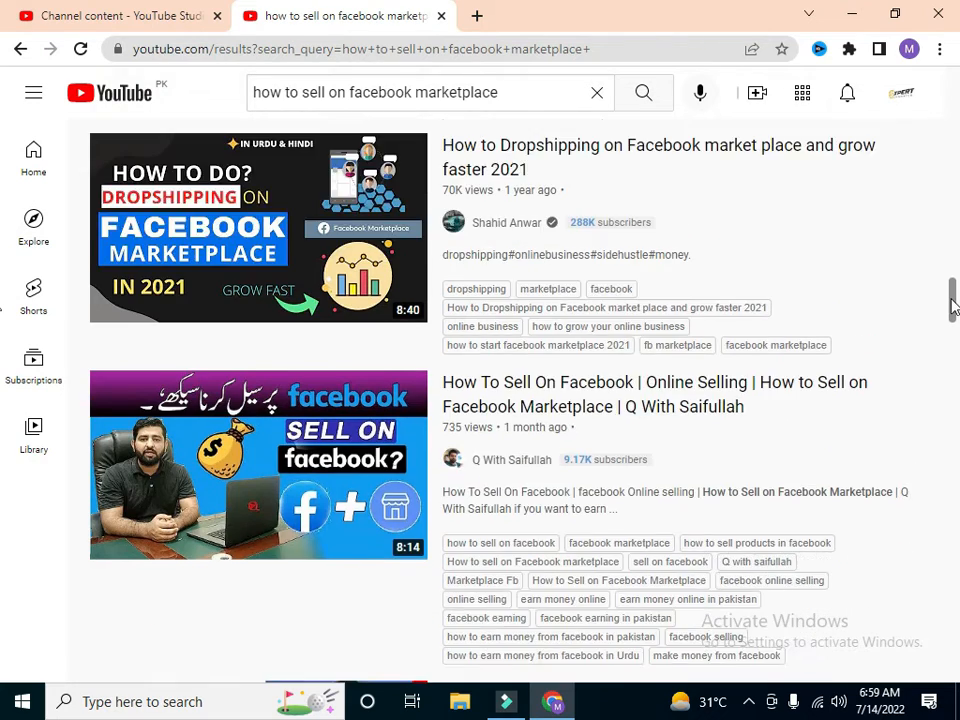
# Step: Return to the YouTube Studio upload form and copy the full video title into the description
pyautogui.click(122, 24)
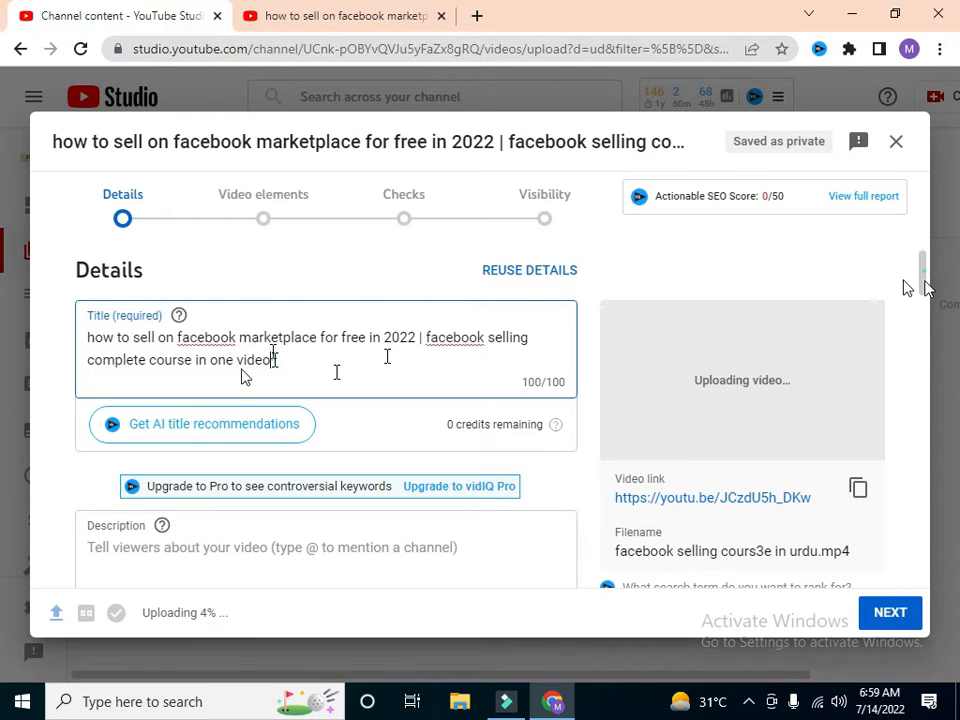
pyautogui.scroll(-1, 922, 285)
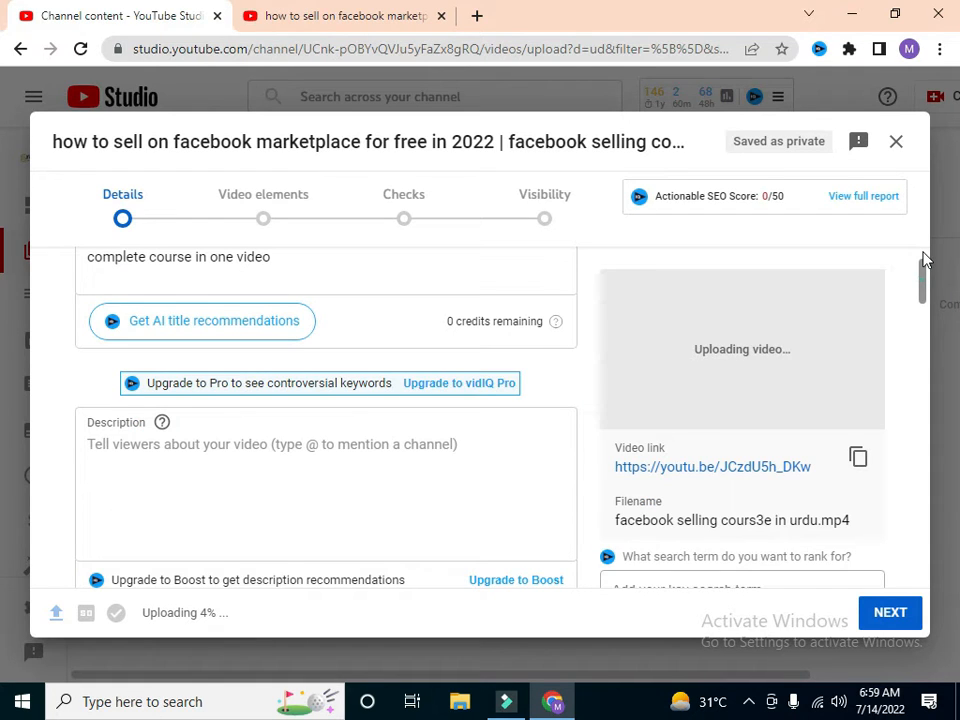
pyautogui.scroll(1, 465, 497)
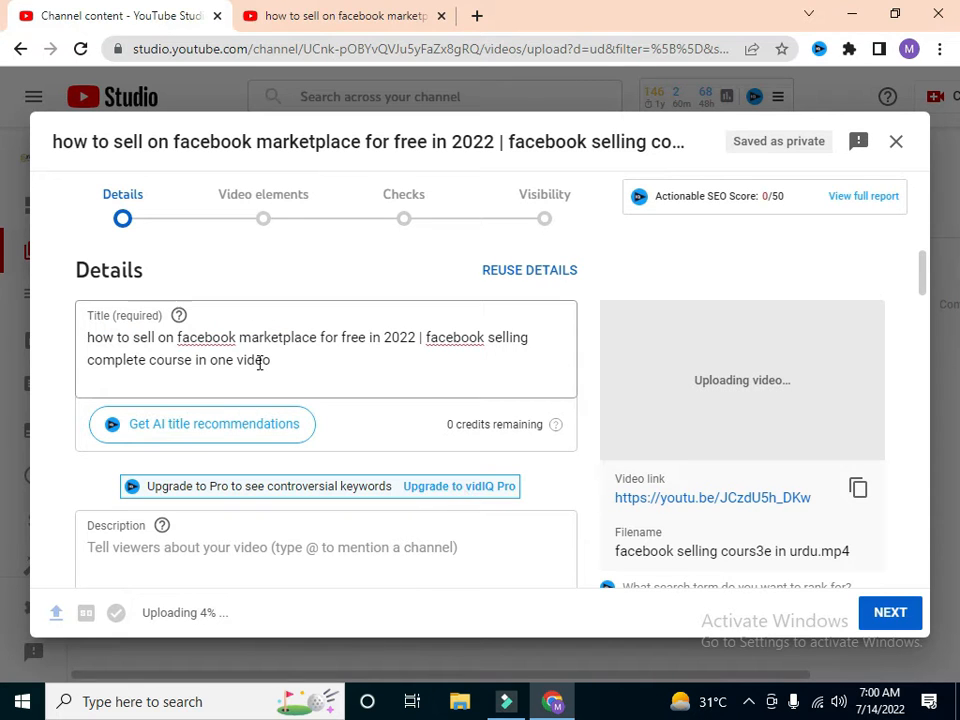
pyautogui.moveTo(270, 360); pyautogui.dragTo(179, 337)
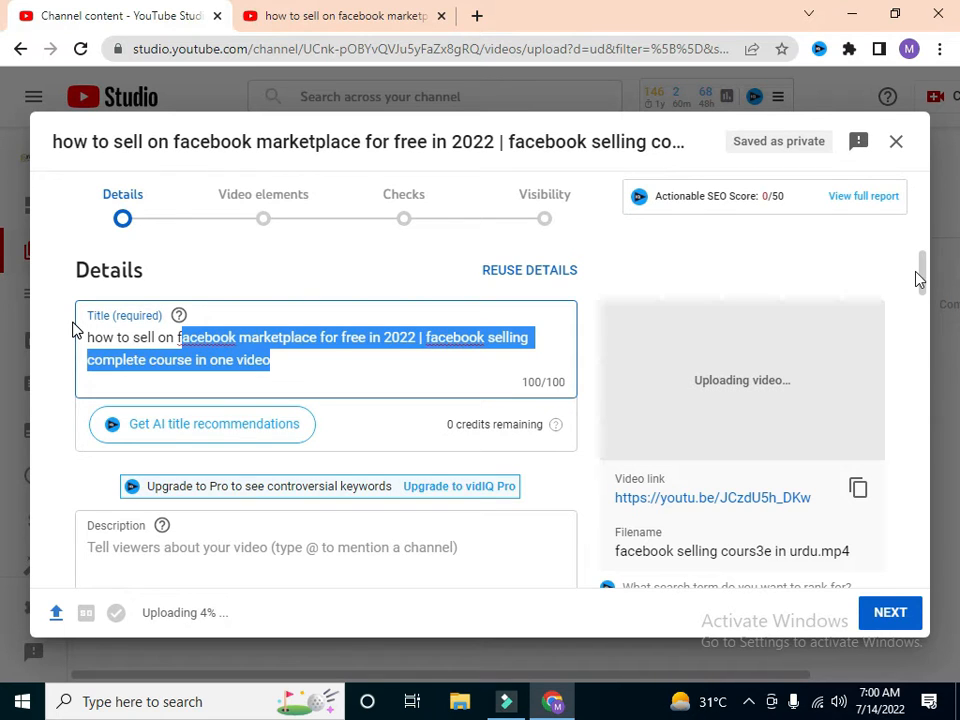
pyautogui.hotkey('ctrl', 'a')
pyautogui.hotkey('ctrl', 'c')
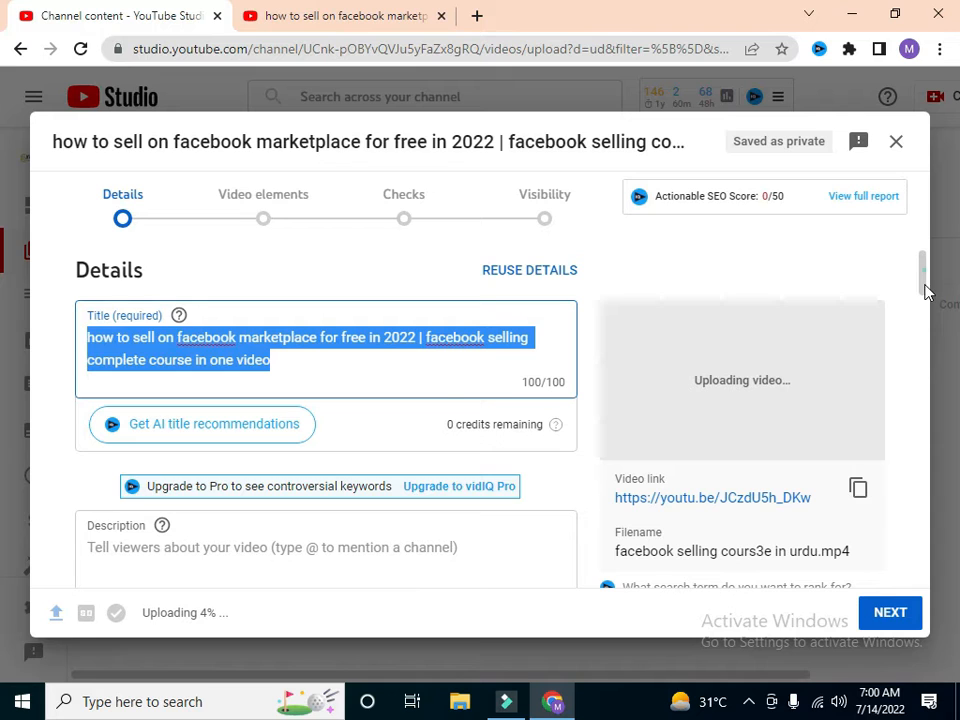
pyautogui.scroll(-2, 400, 400)
pyautogui.click(378, 407)
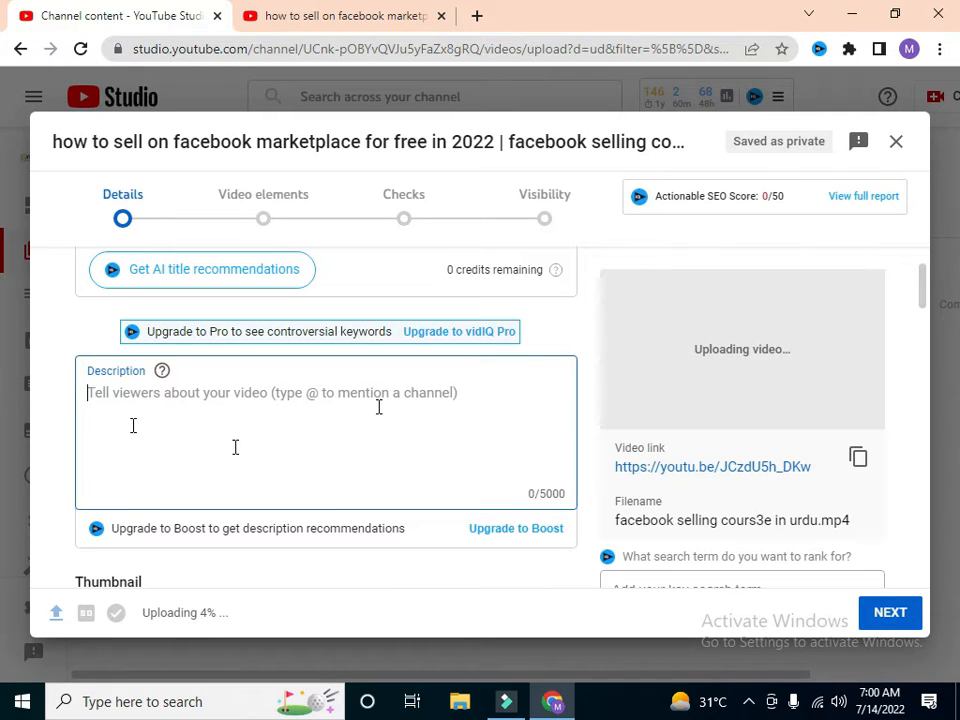
pyautogui.hotkey('ctrl', 'v')
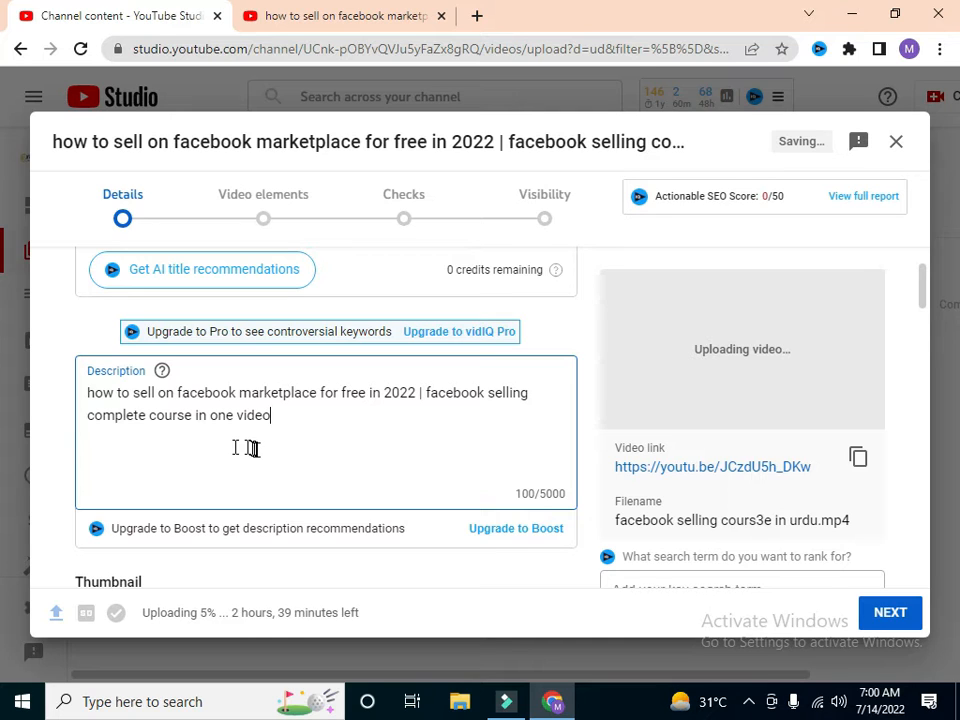
# Step: Add "is video me facebook se selling kr ik lakho rupy kamany ka tareeqa kaar btaya gya ha" and the hashtag #facebookmarketplace to the description
pyautogui.press('Return')
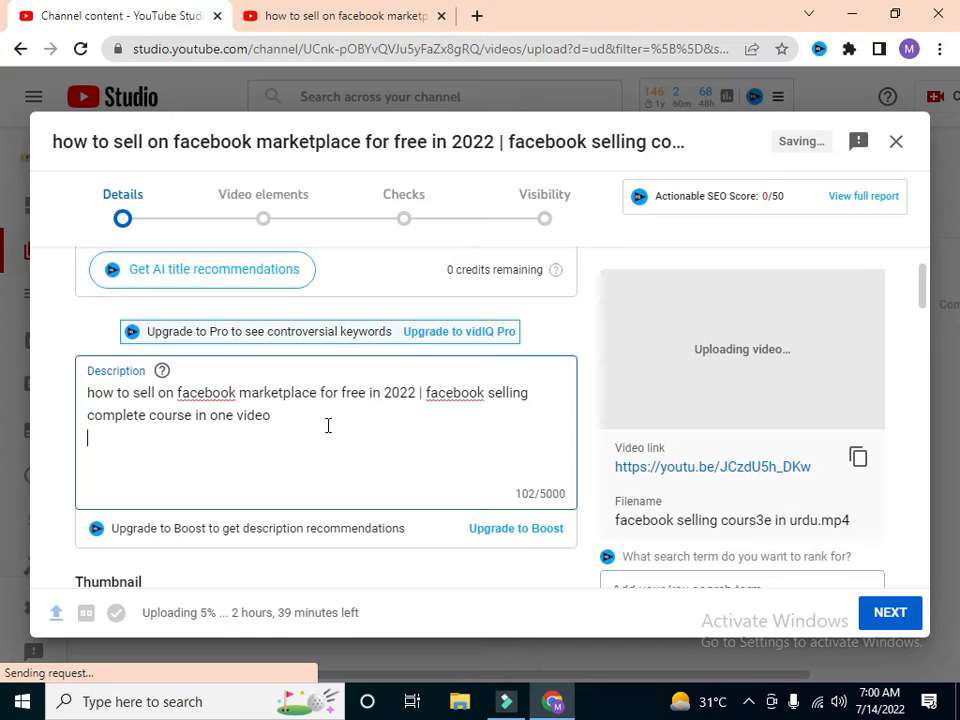
pyautogui.write('in')
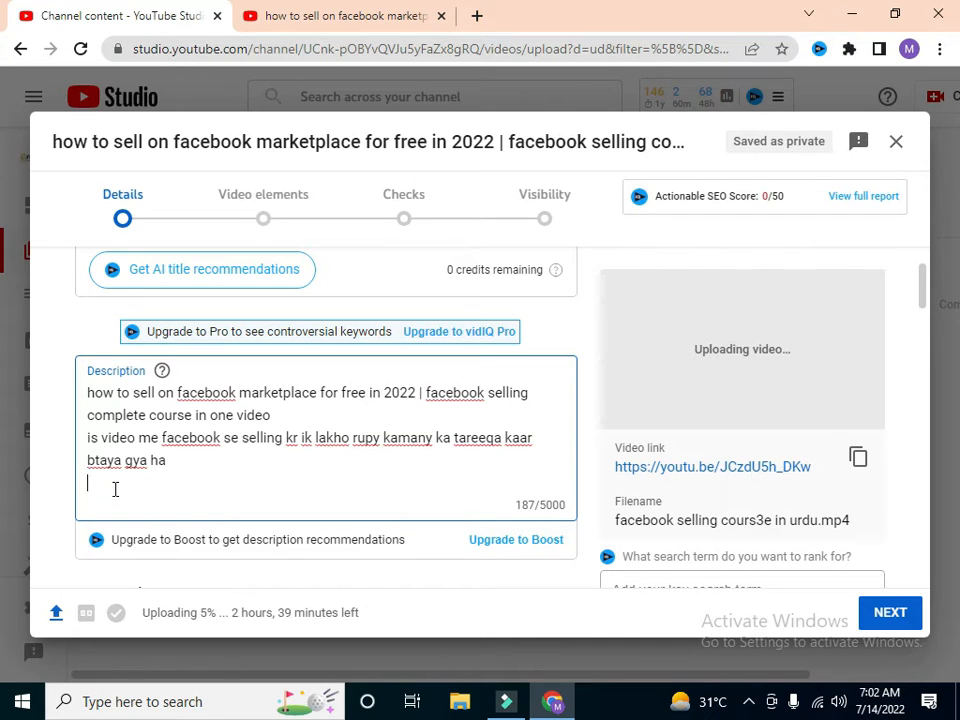
pyautogui.write('#')
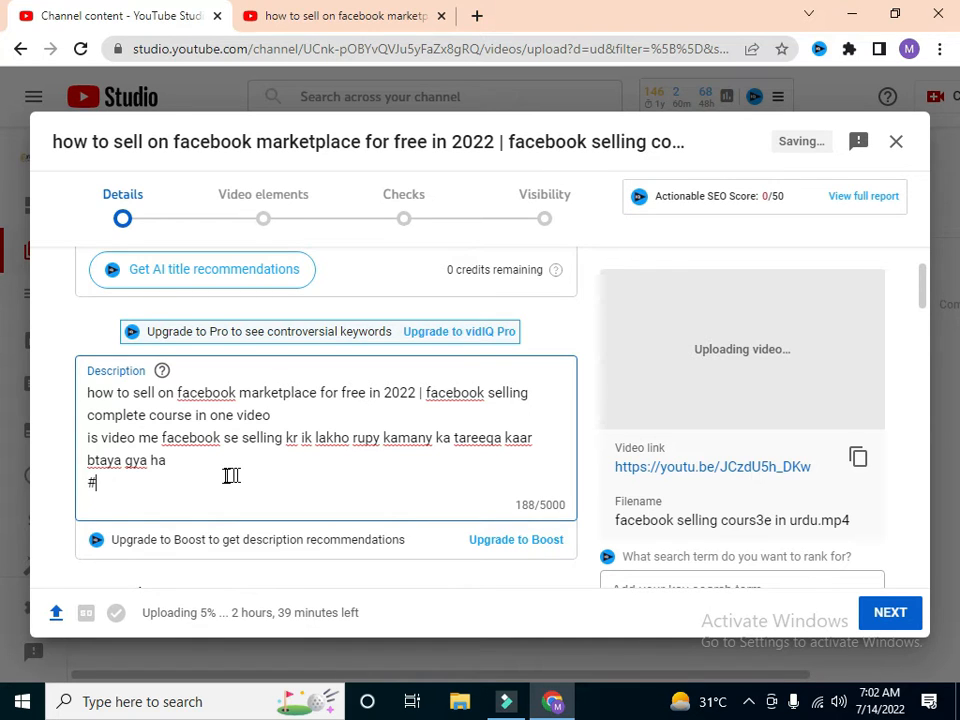
pyautogui.write('facebookmarketpl')
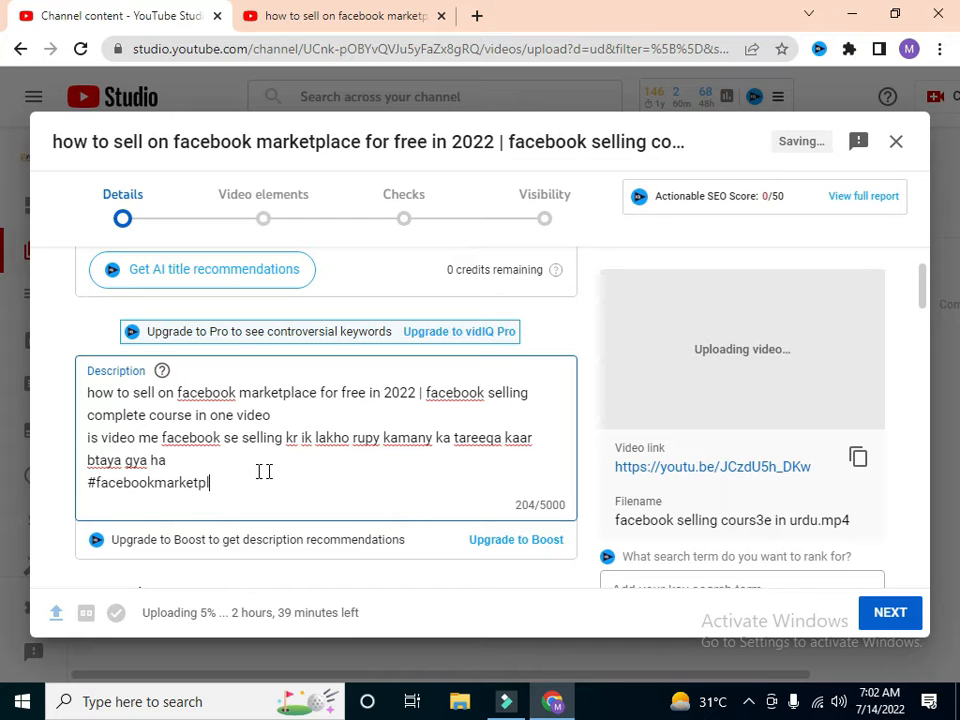
pyautogui.write('ace')
pyautogui.press('Return')
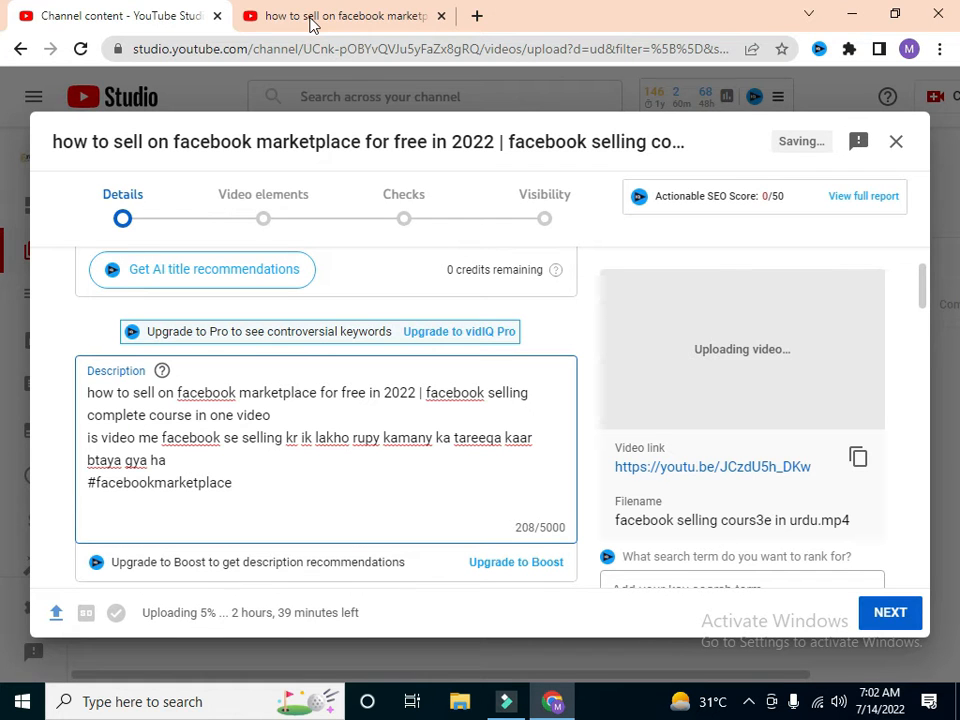
# Step: Open the channel's uploaded video "how to earn money from facebook" on YouTube, pause it and examine the hashtags above its title
pyautogui.hotkey('ctrl', 'Tab')
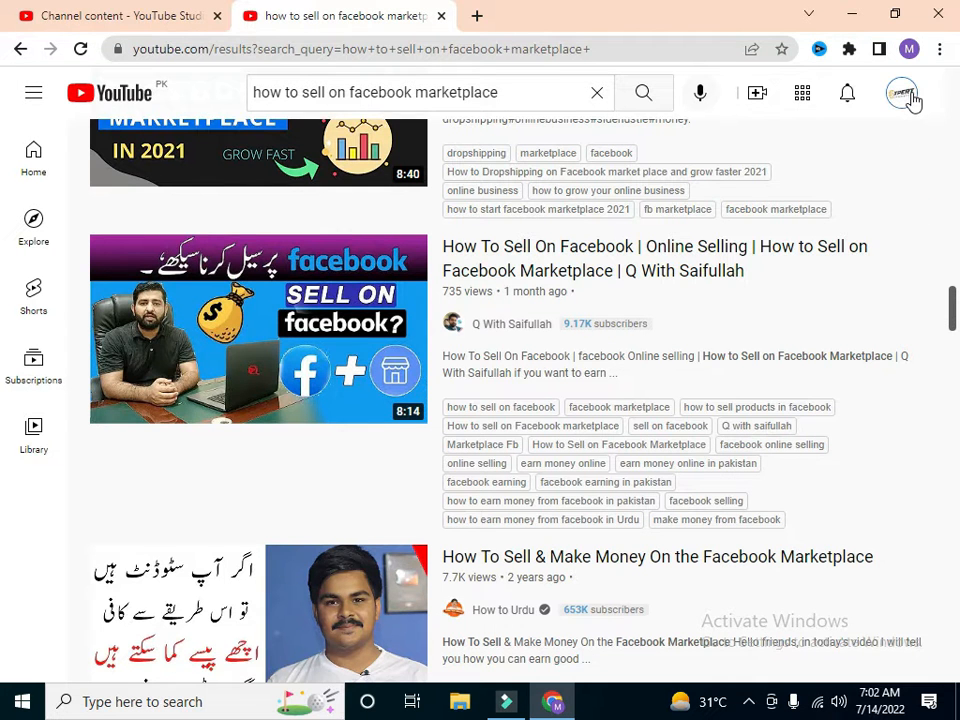
pyautogui.click(905, 95)
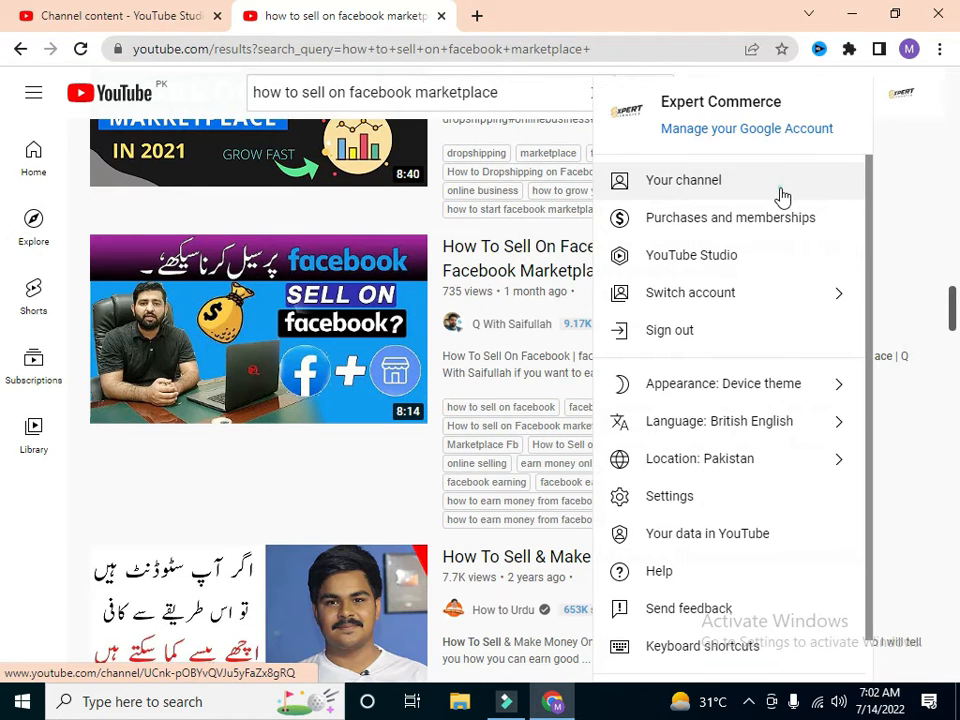
pyautogui.click(781, 194)
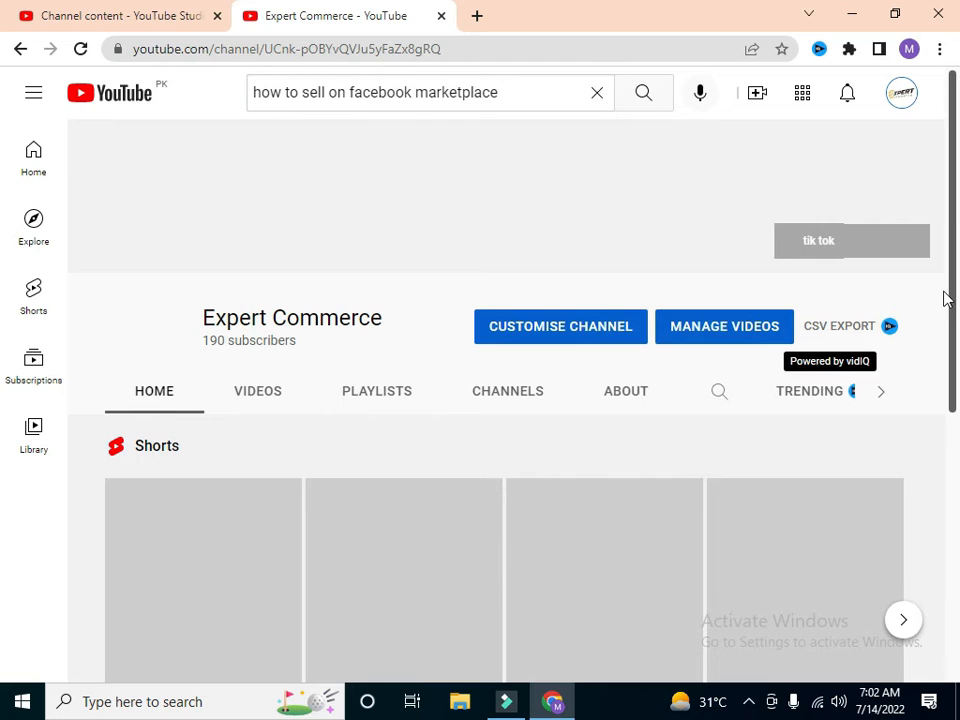
pyautogui.moveTo(955, 279); pyautogui.dragTo(957, 574)
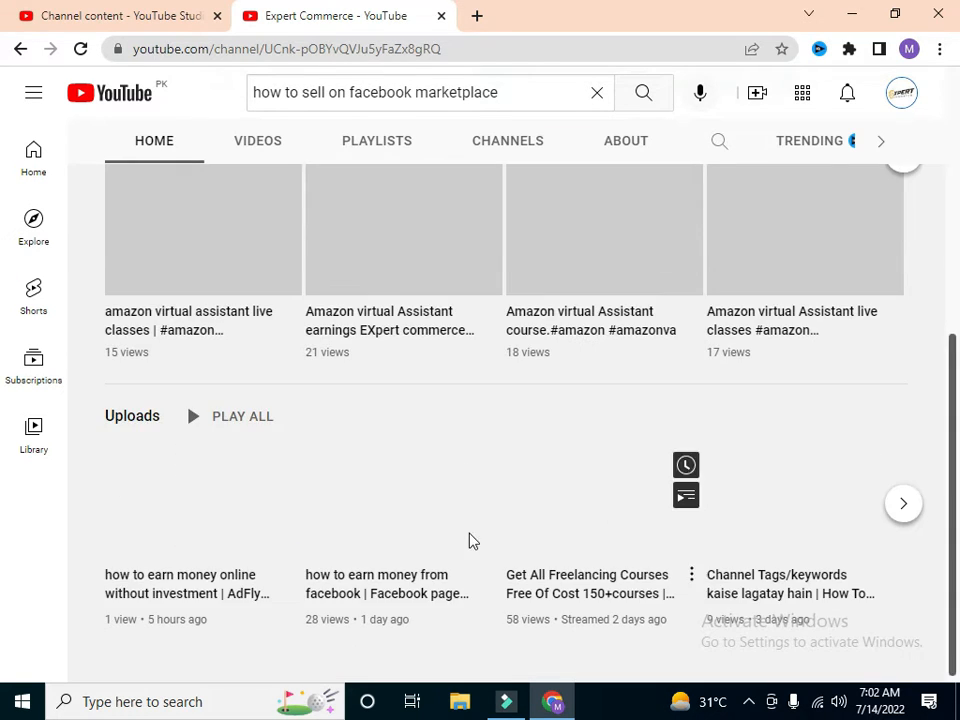
pyautogui.click(405, 538)
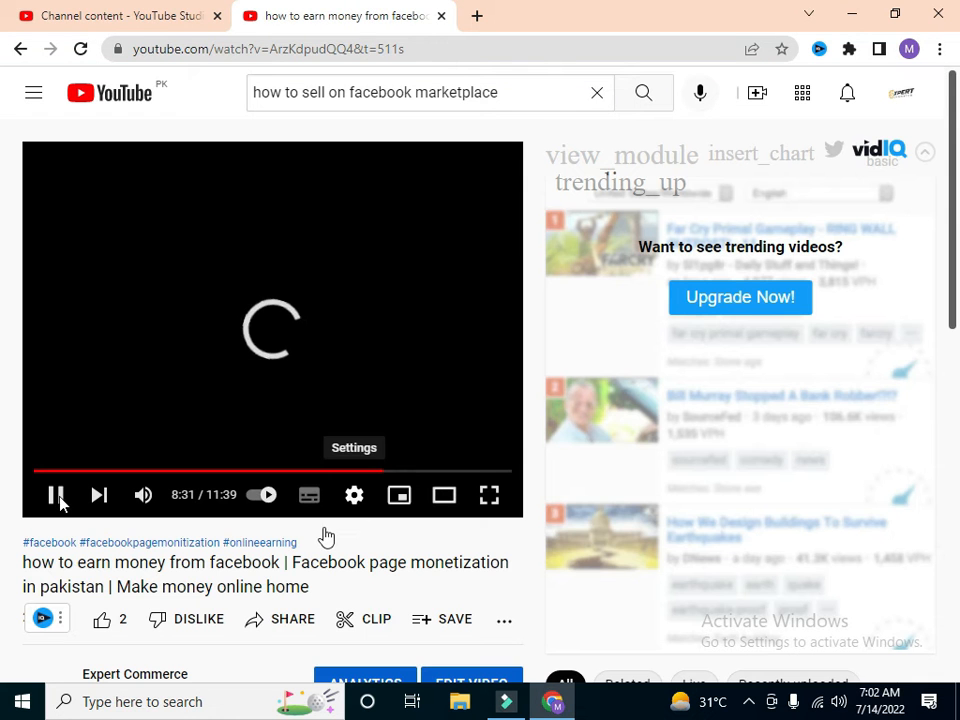
pyautogui.click(55, 495)
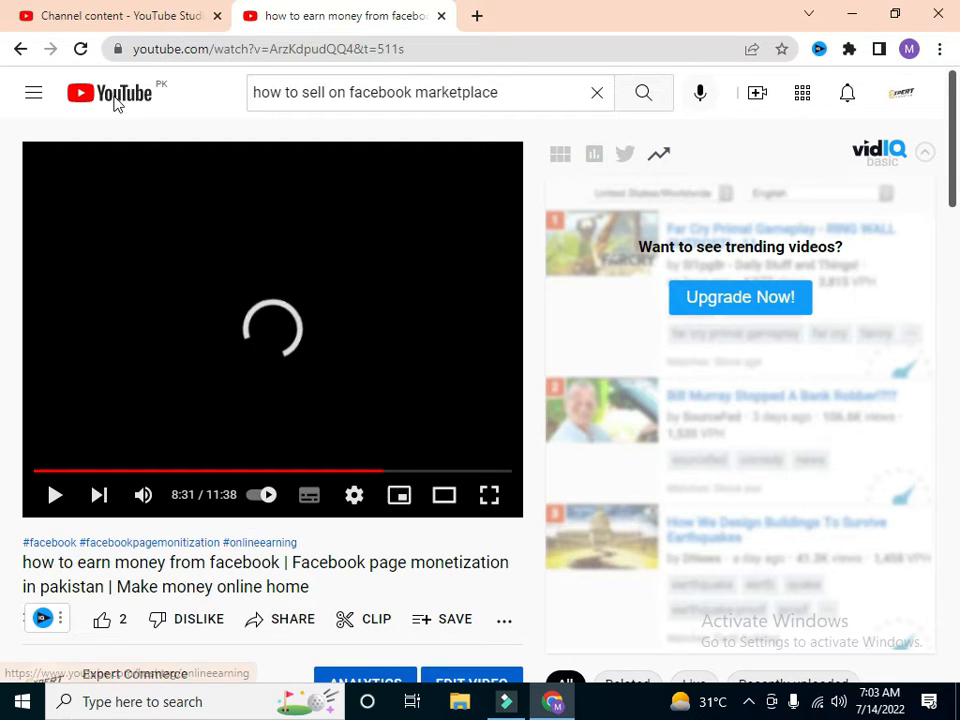
# Step: Return to the YouTube Studio upload form and add the hashtag #facebookselling on a new line below #facebookmarketplace in the description
pyautogui.click(146, 26)
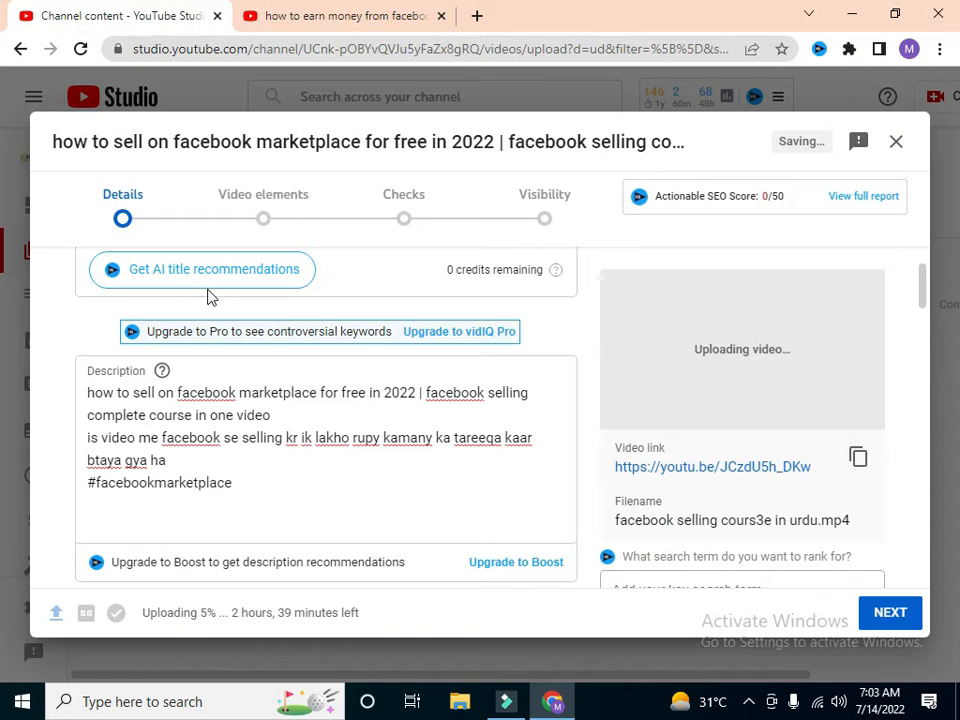
pyautogui.click(111, 521)
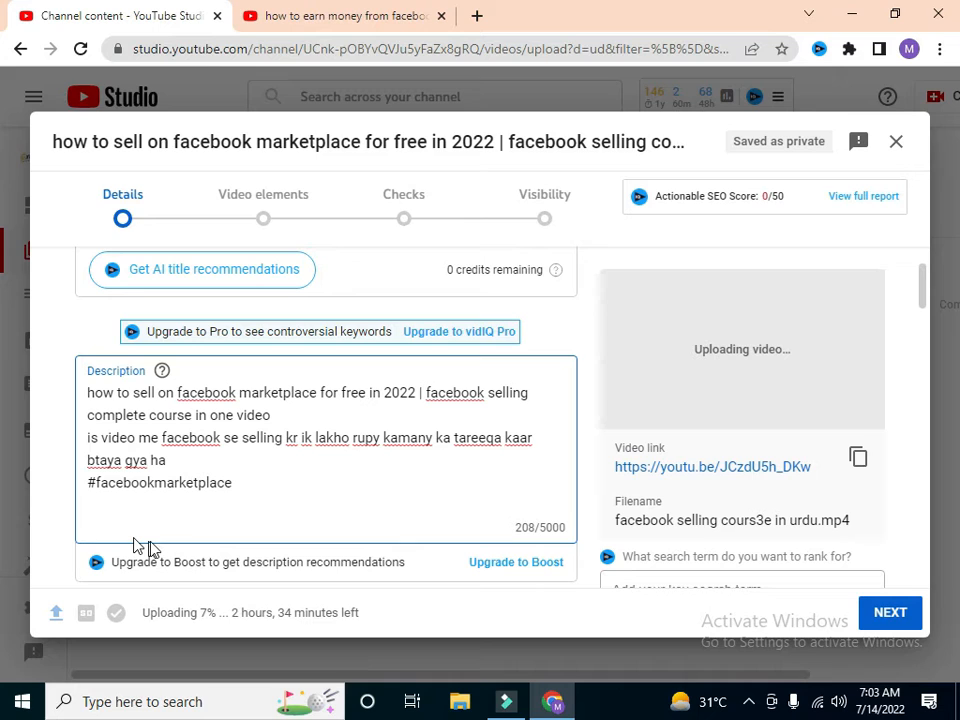
pyautogui.write('#')
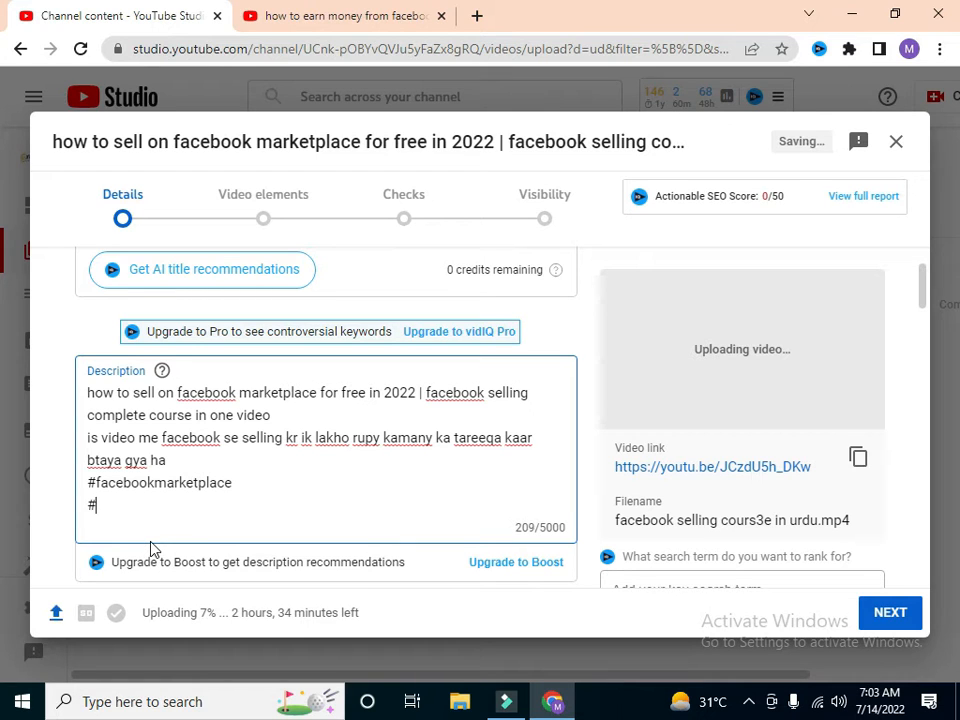
pyautogui.write('facebook')
pyautogui.write('sek')
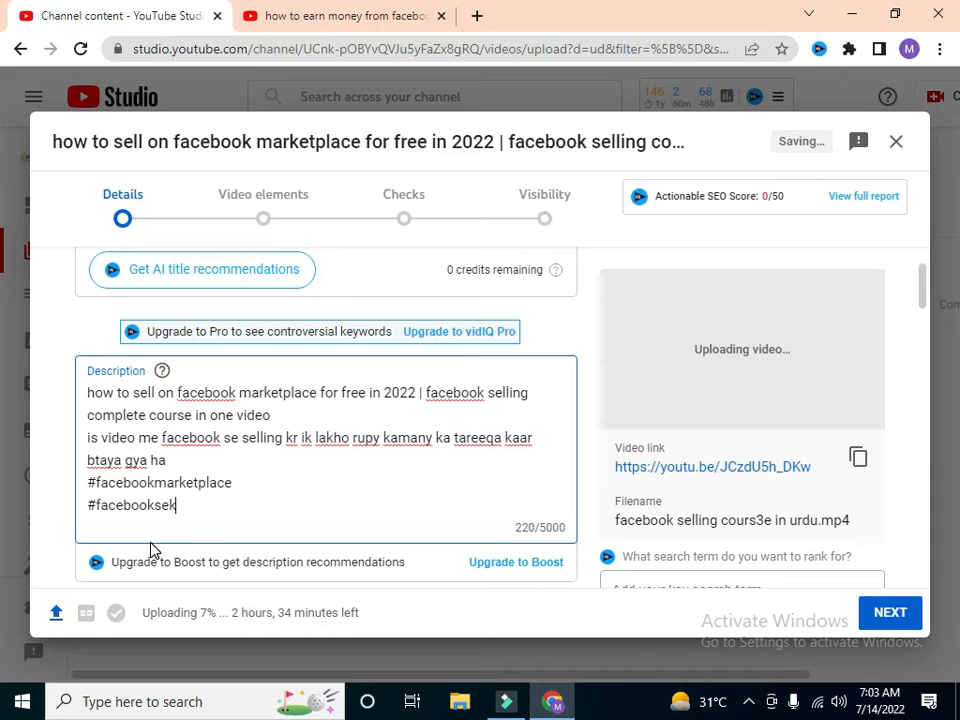
pyautogui.press('BackSpace')
pyautogui.write('lling')
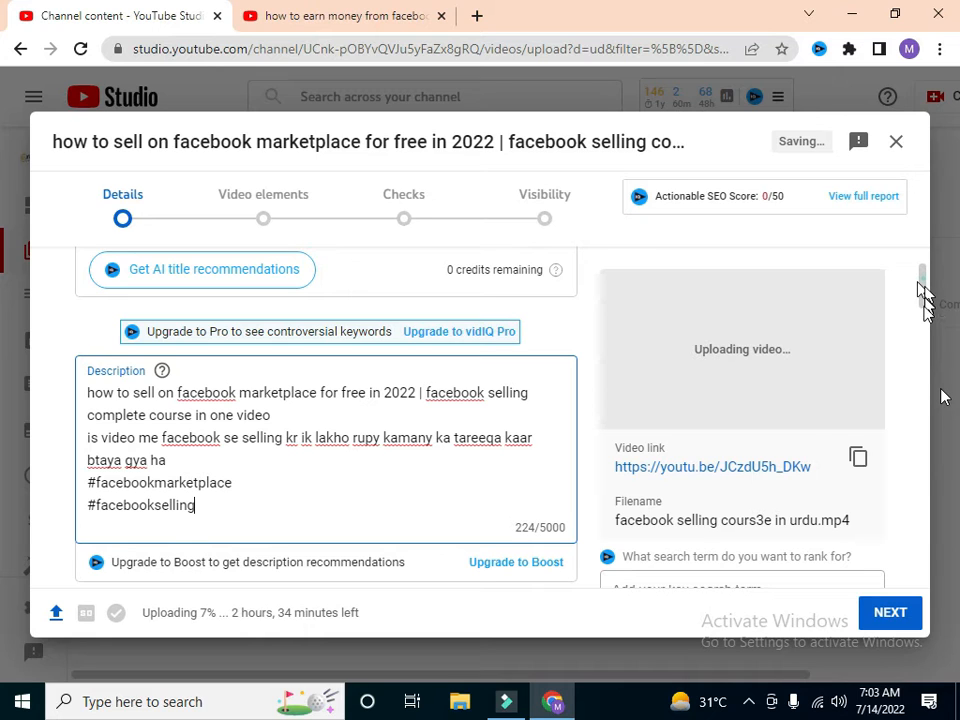
# Step: Upload the JPG image b25a88a0-5077-4ad6-a324-e38d9f5ac9d0 from the Downloads folder as the video's custom thumbnail
pyautogui.scroll(-3, 924, 300)
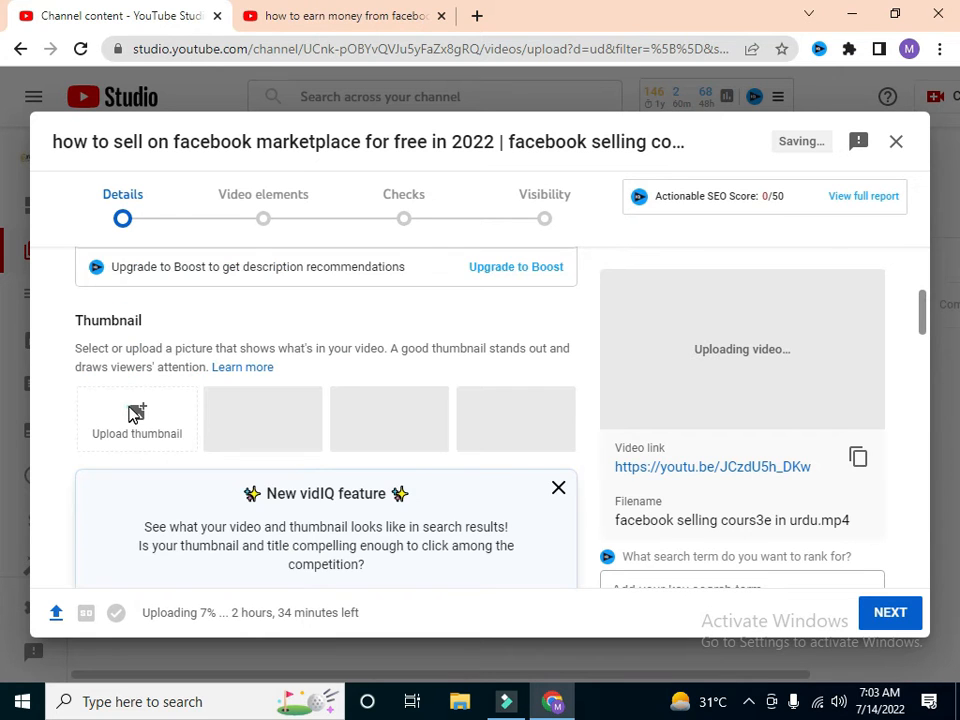
pyautogui.click(137, 414)
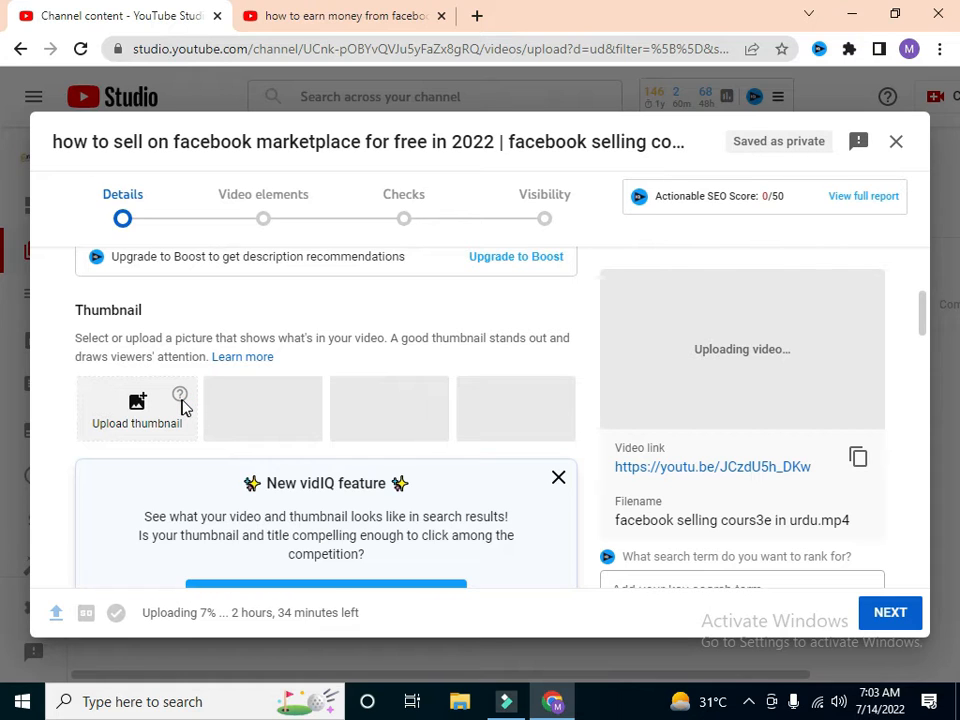
pyautogui.click(183, 405)
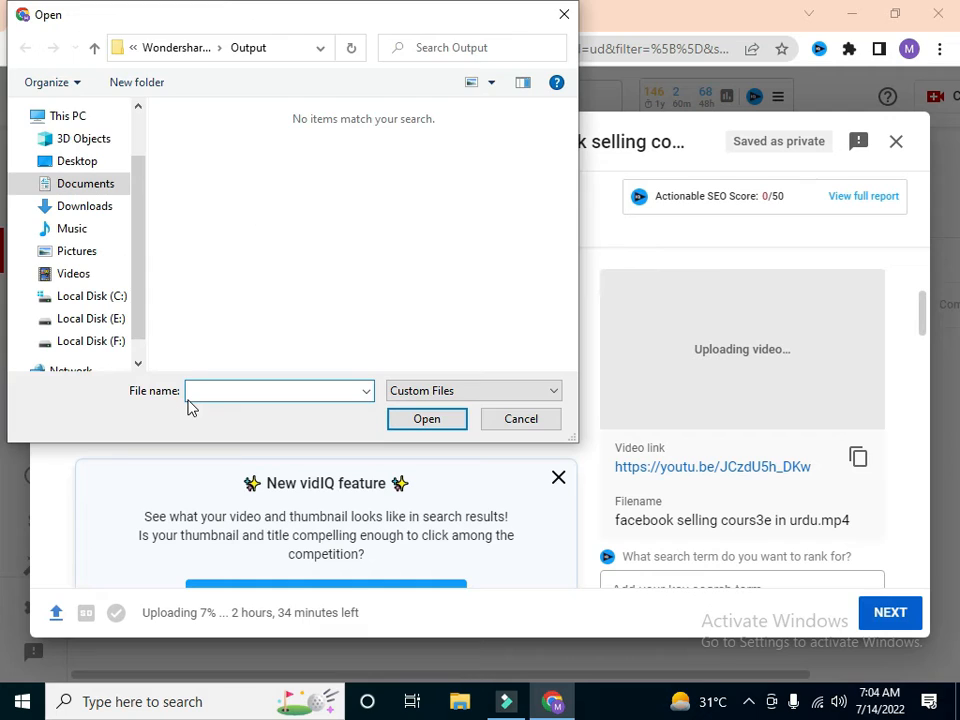
pyautogui.click(103, 206)
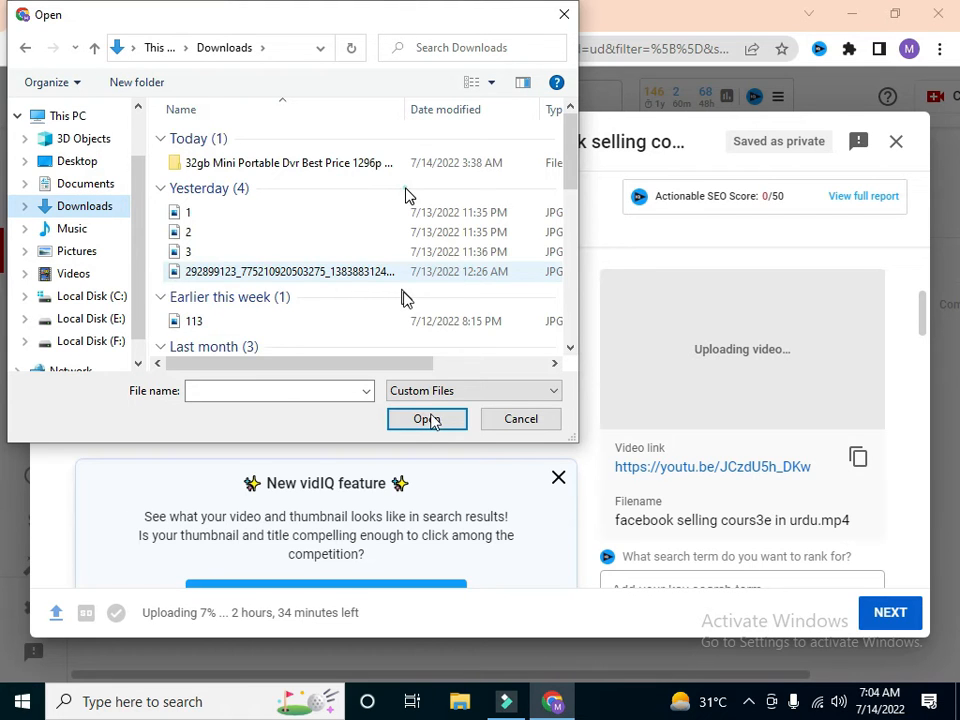
pyautogui.click(406, 188)
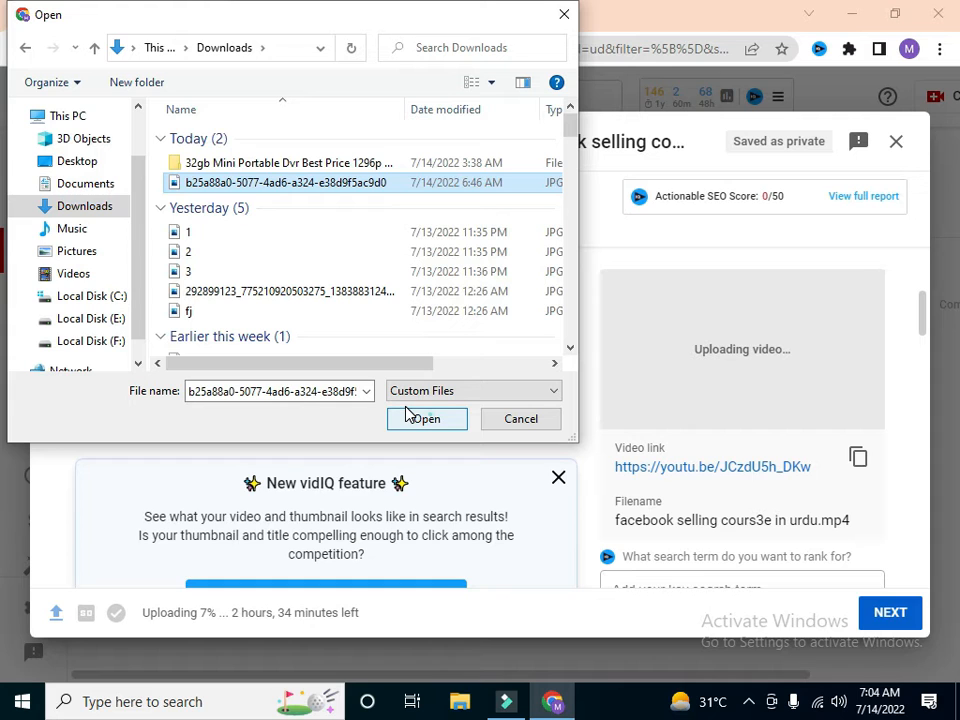
pyautogui.click(410, 418)
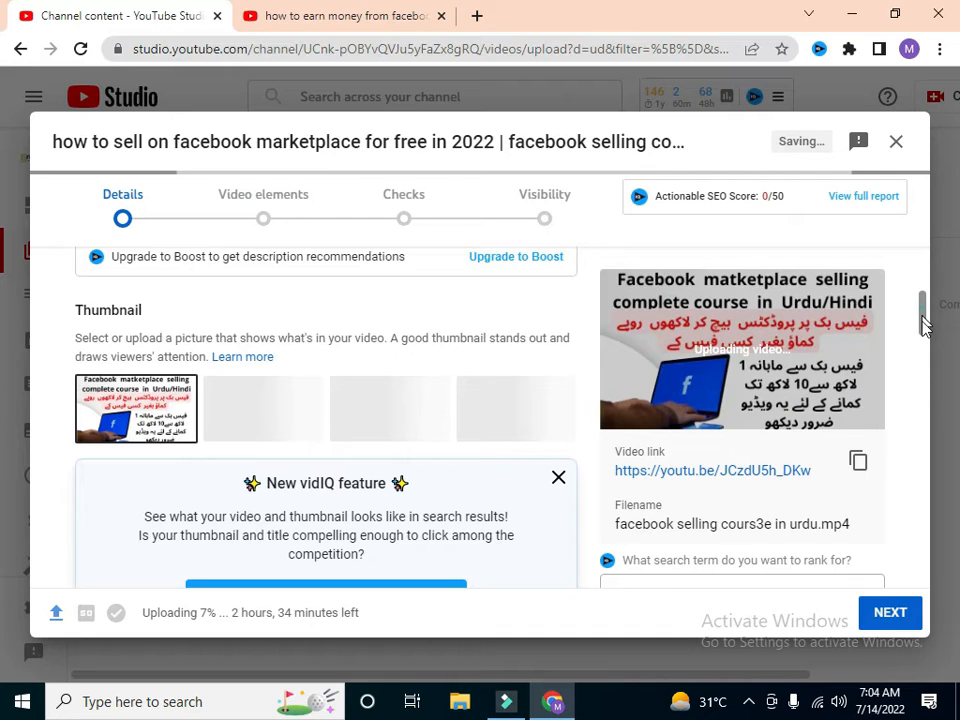
# Step: Add the video to the existing playlist beginning "Earn money online from facebook"
pyautogui.moveTo(925, 325); pyautogui.dragTo(922, 340)
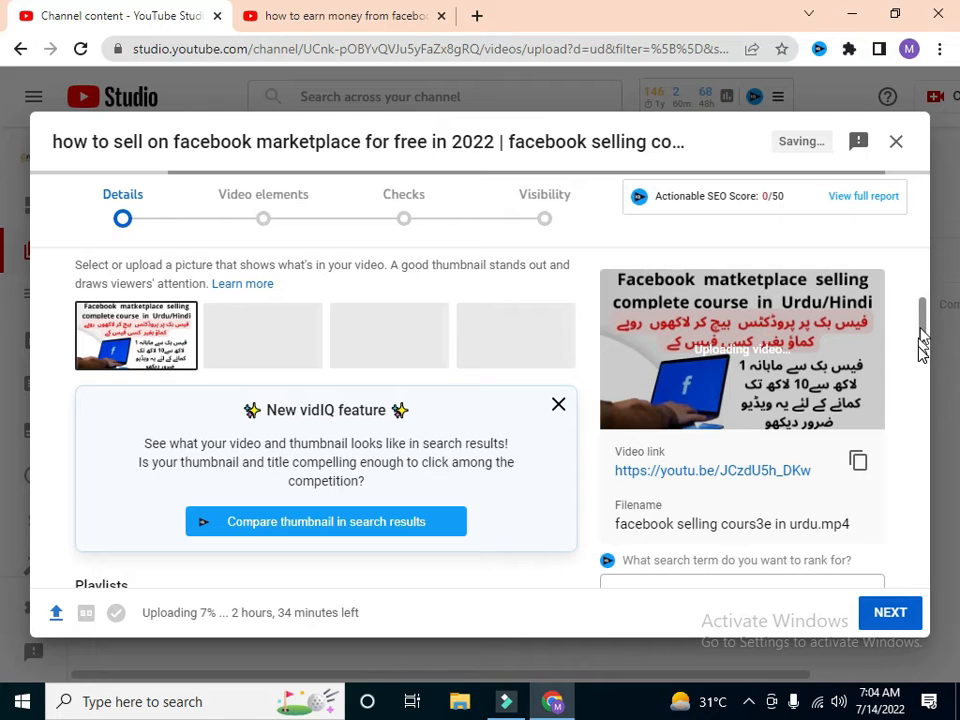
pyautogui.scroll(-3, 295, 315)
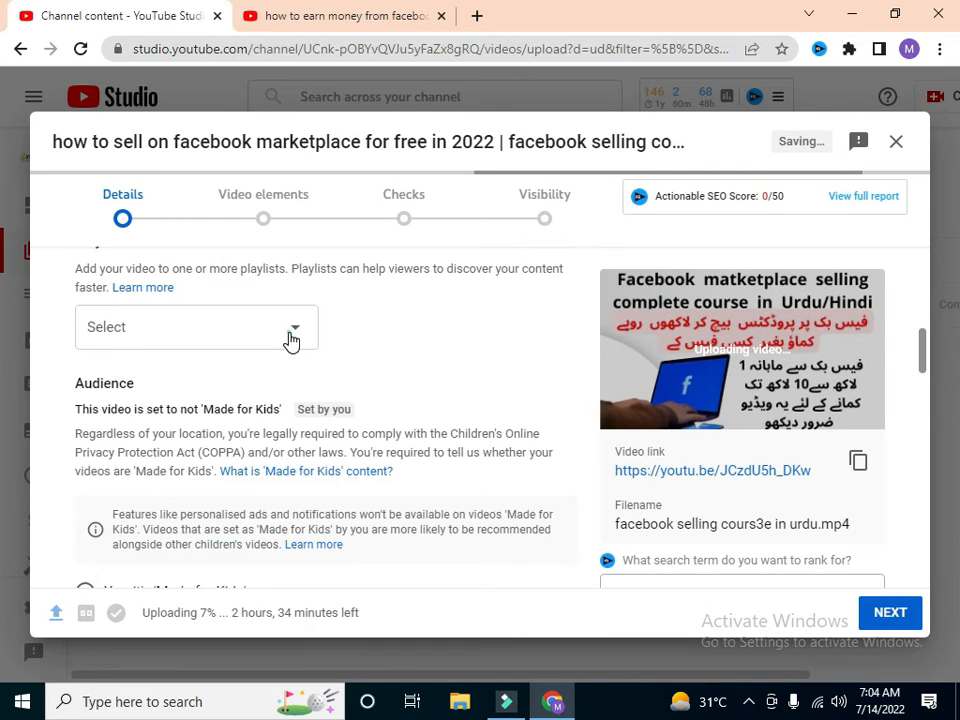
pyautogui.click(291, 335)
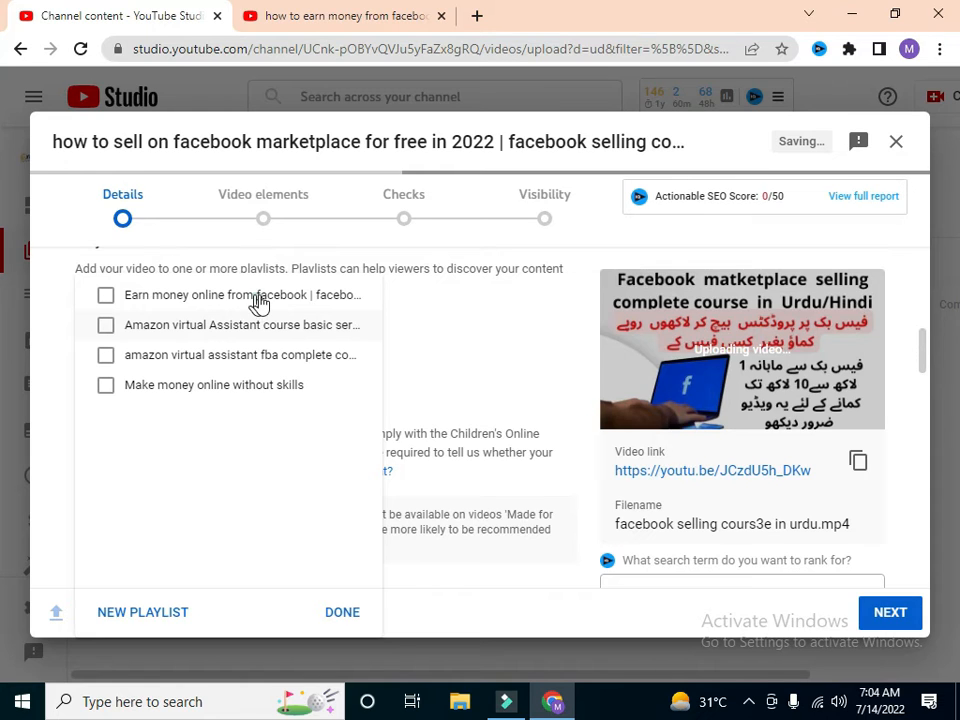
pyautogui.click(258, 300)
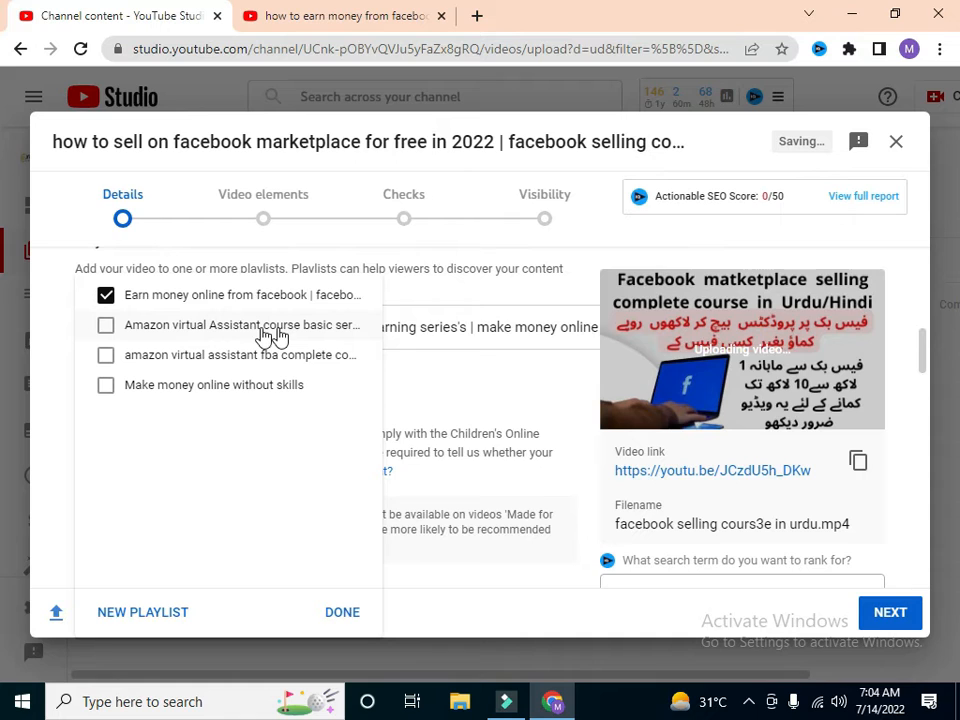
pyautogui.click(341, 614)
# Step: Add the recommended tags "facebook marketplace", "selling on facebook marketplace" and "how to sell on facebook marketplace" to the video
pyautogui.scroll(-3, 924, 372)
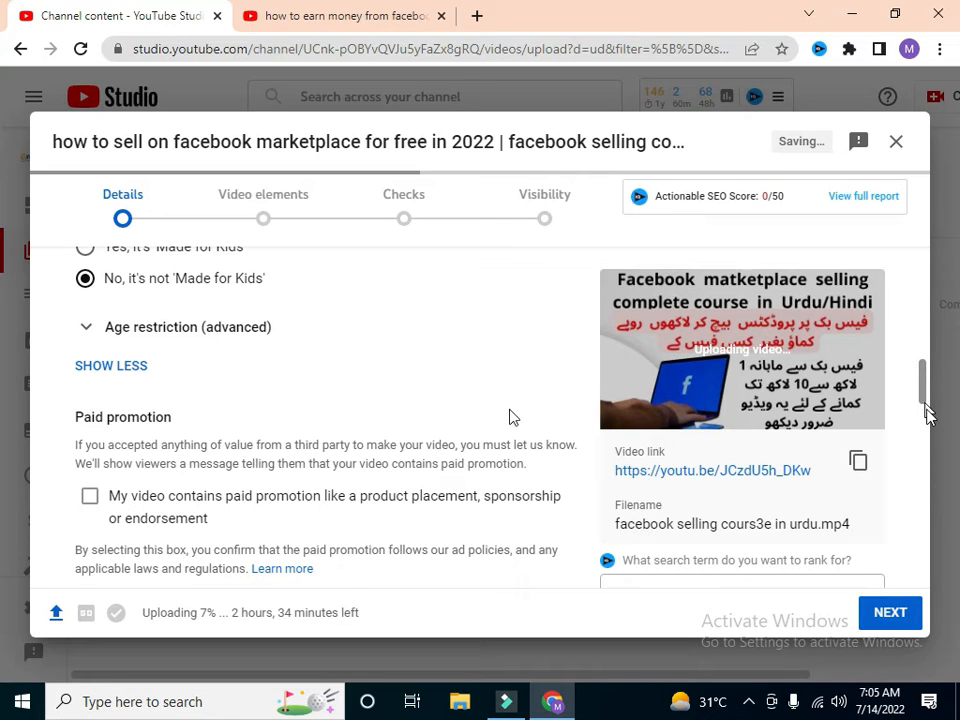
pyautogui.scroll(-5, 509, 417)
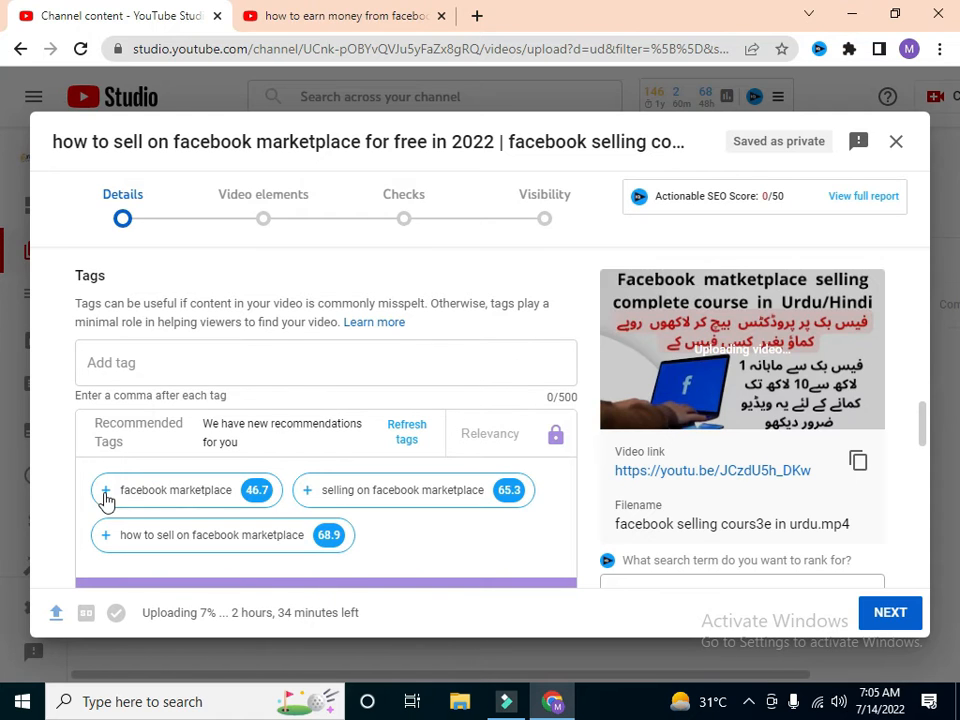
pyautogui.moveTo(112, 497)
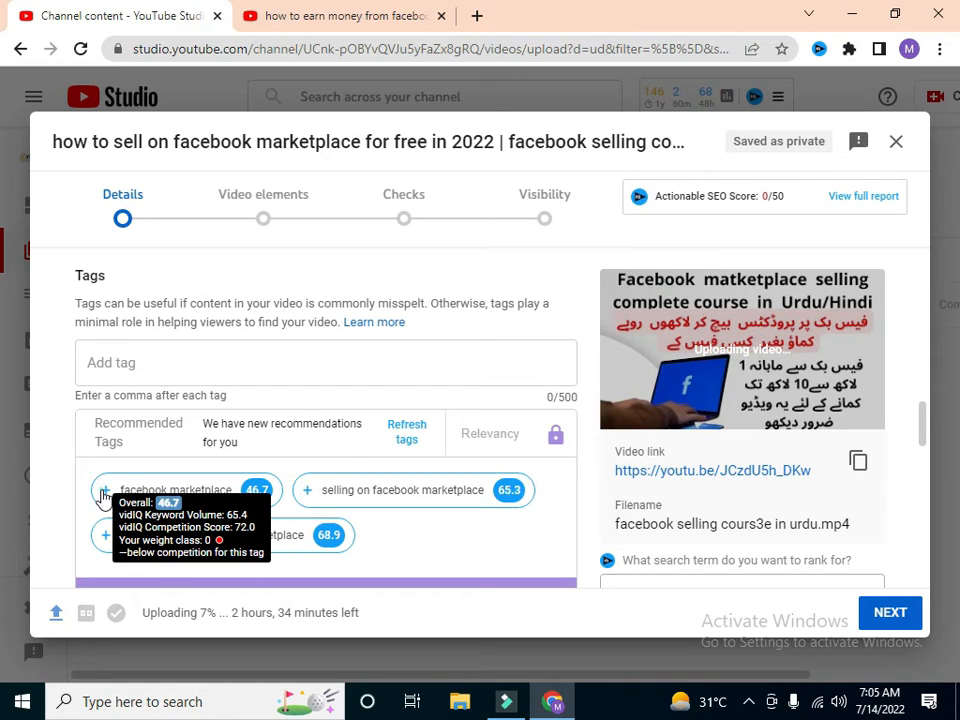
pyautogui.click(255, 492)
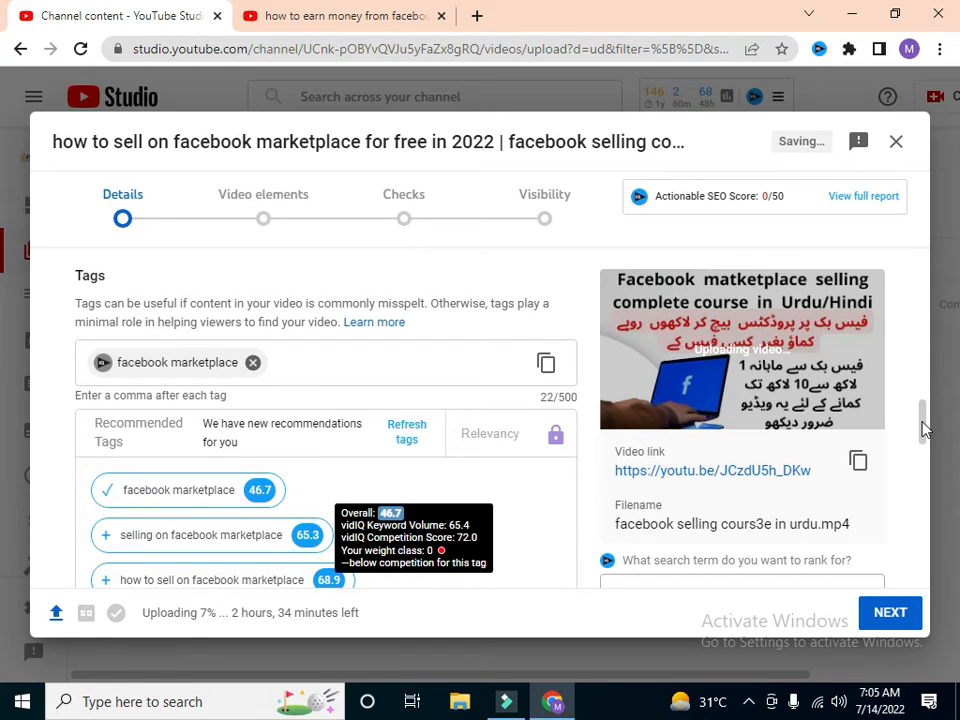
pyautogui.scroll(-2, 887, 428)
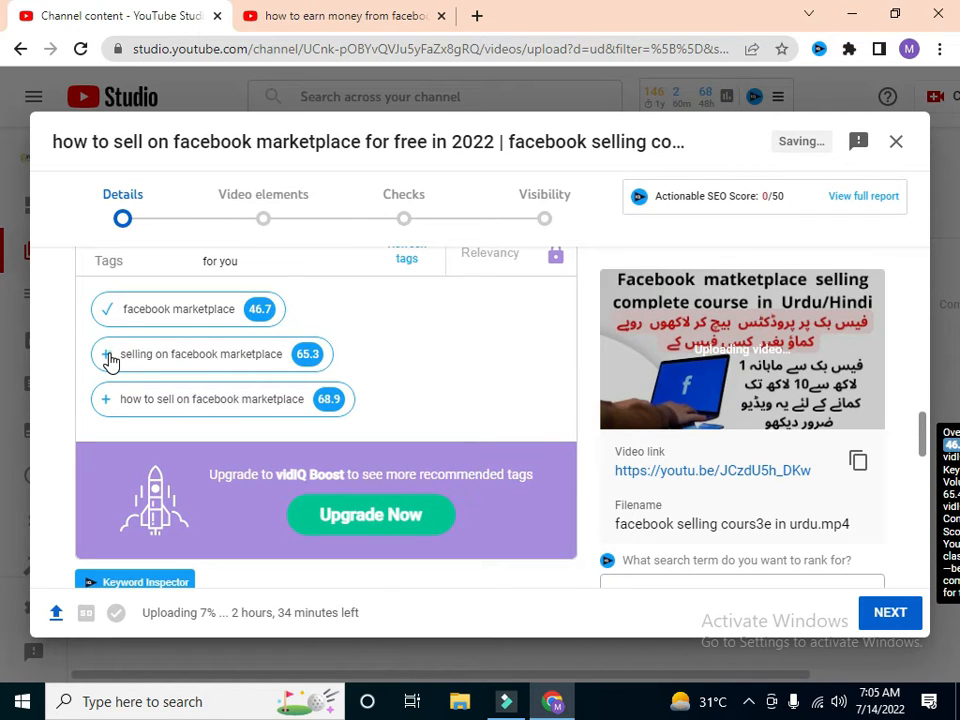
pyautogui.moveTo(111, 362)
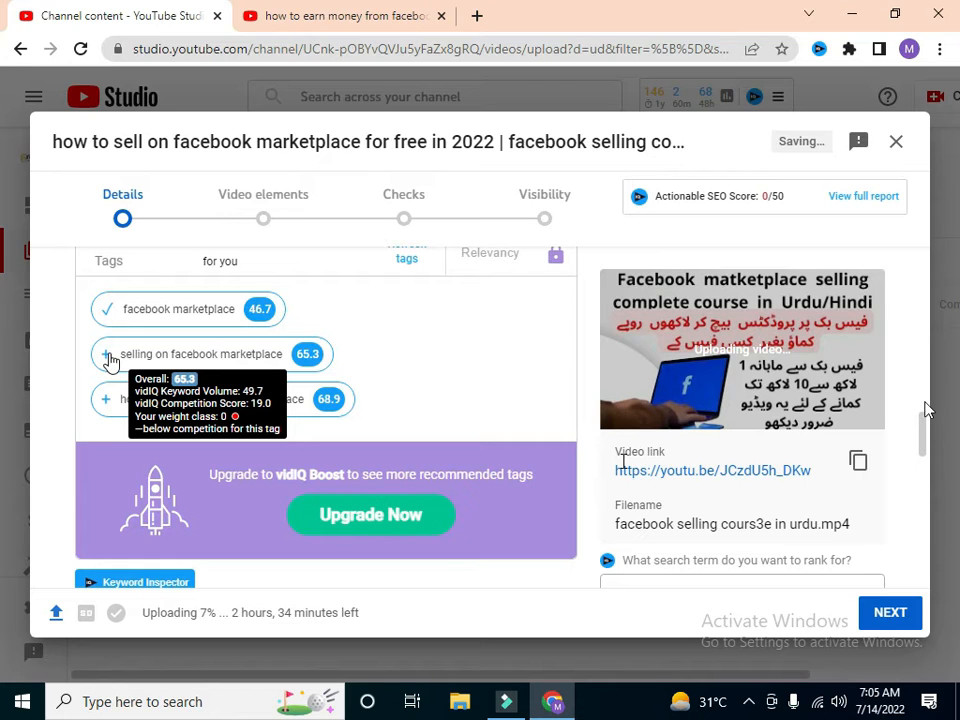
pyautogui.click(108, 355)
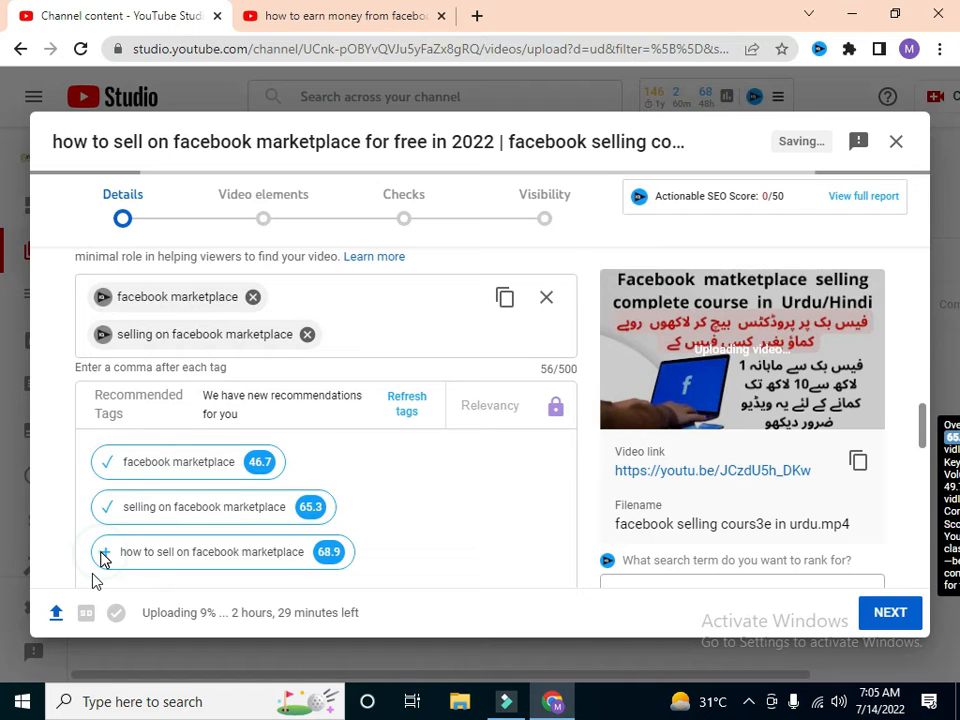
pyautogui.scroll(-1, 100, 558)
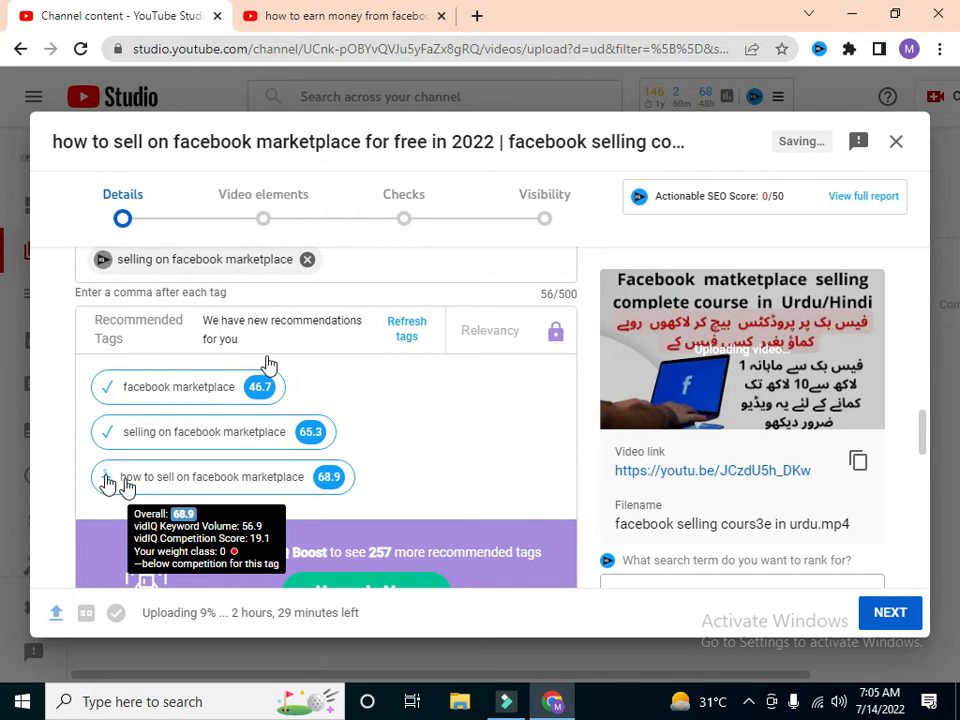
pyautogui.click(106, 478)
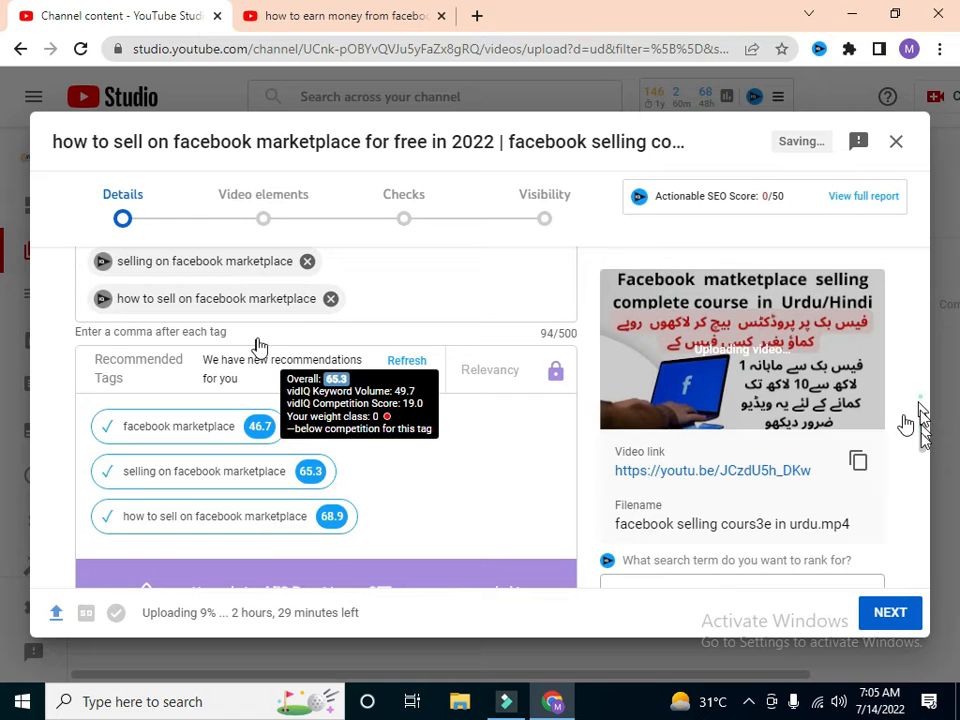
pyautogui.scroll(-2, 262, 346)
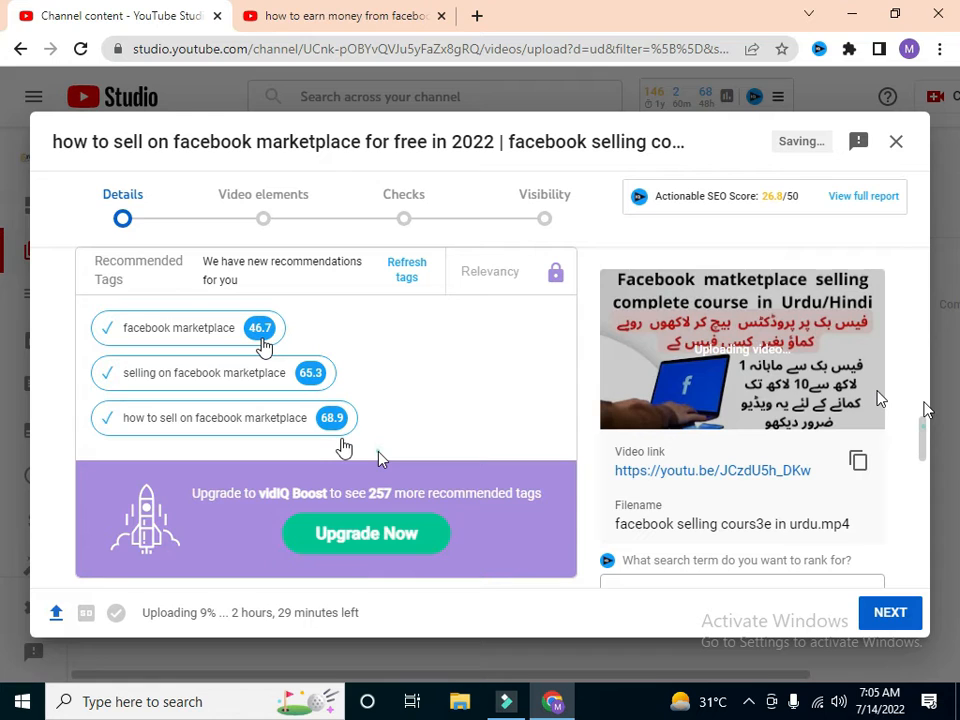
# Step: Add the channel name "expert commerce" as another tag for the video
pyautogui.click(388, 426)
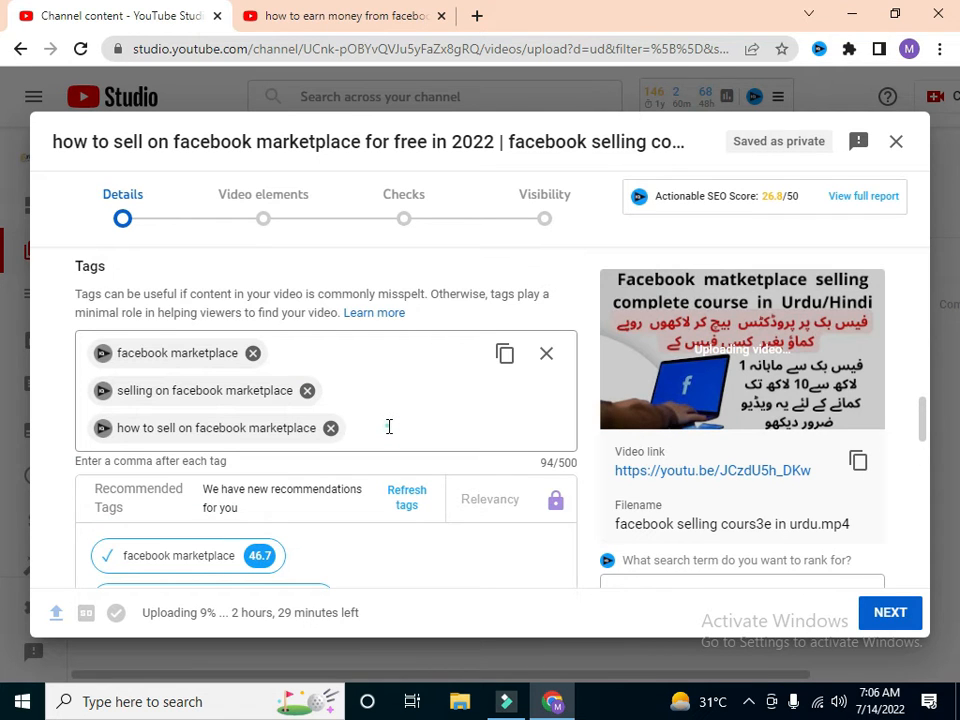
pyautogui.click(389, 426)
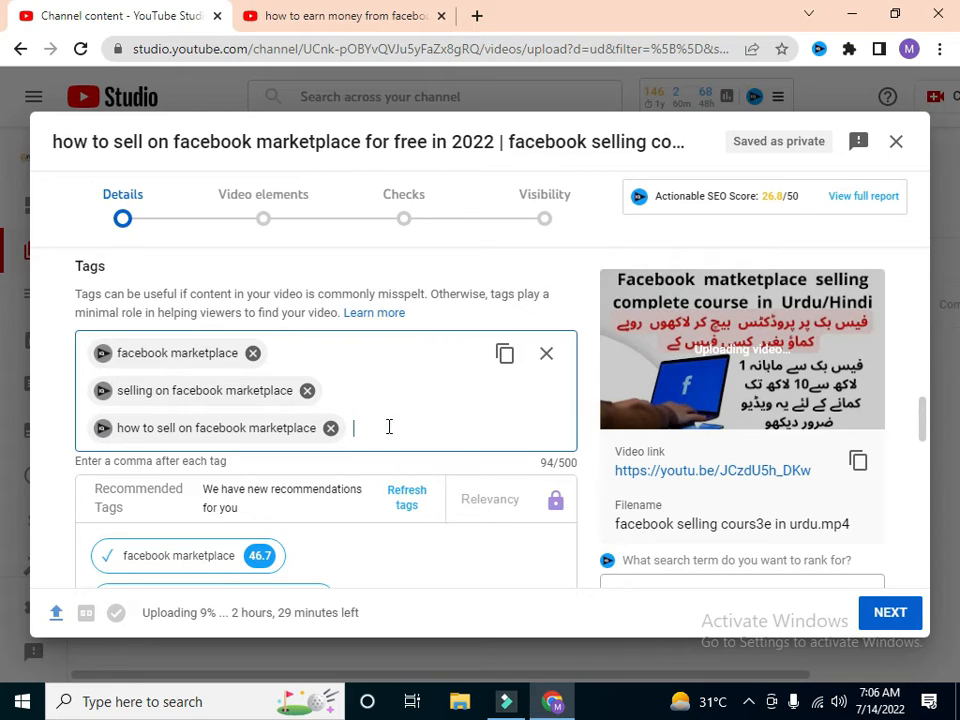
pyautogui.write('exo')
pyautogui.press('BackSpace')
pyautogui.write('pert chann')
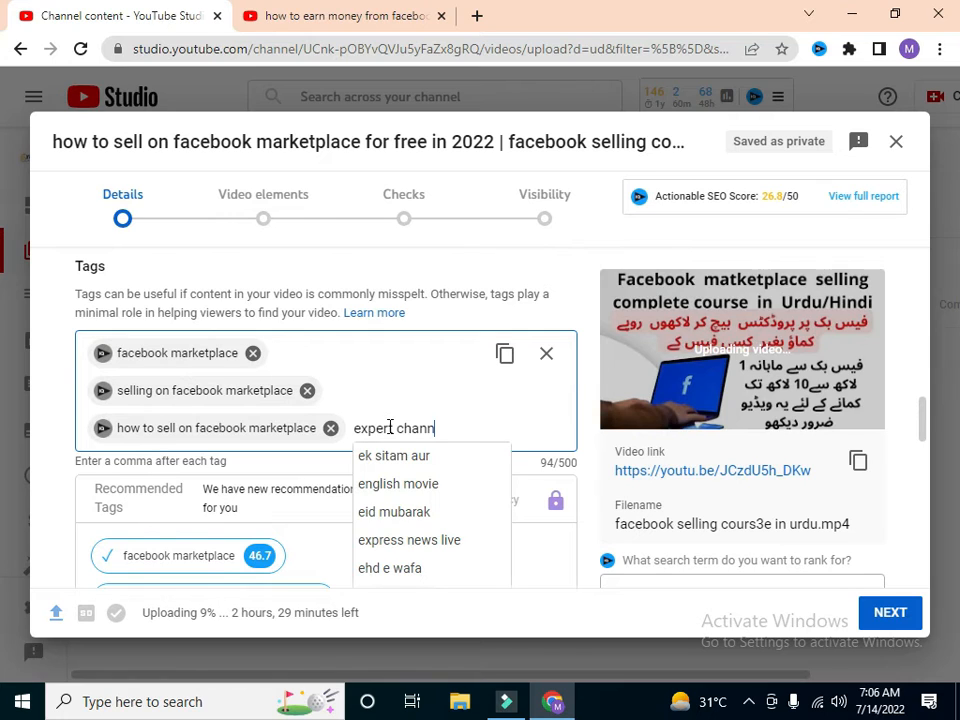
pyautogui.press('BackSpace')
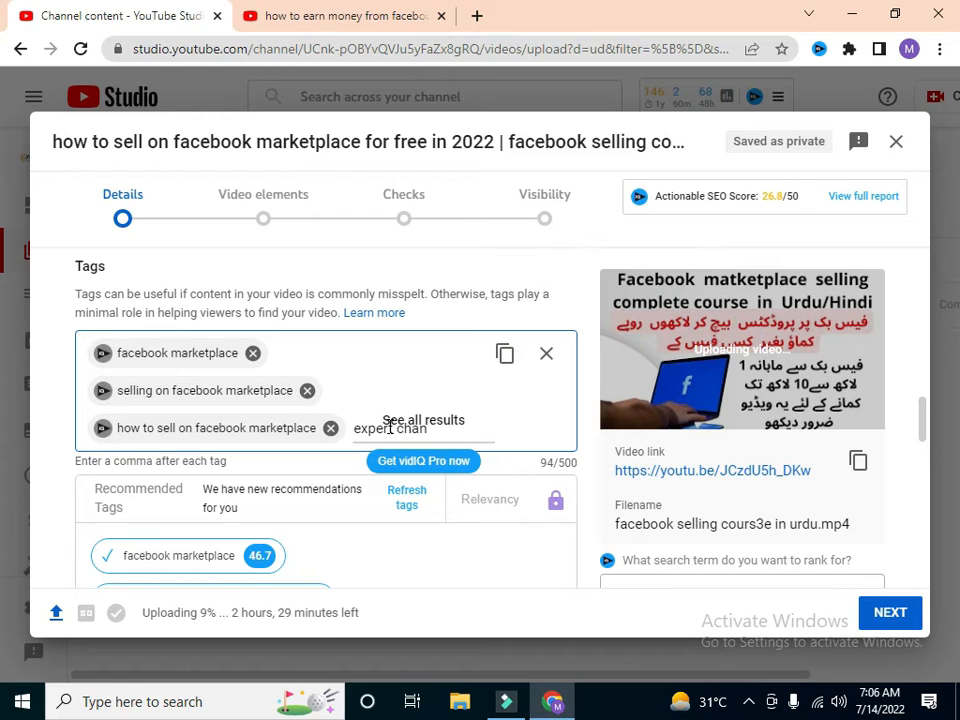
pyautogui.press('BackSpace')
pyautogui.press('BackSpace')
pyautogui.press('BackSpace')
pyautogui.write('ommerce')
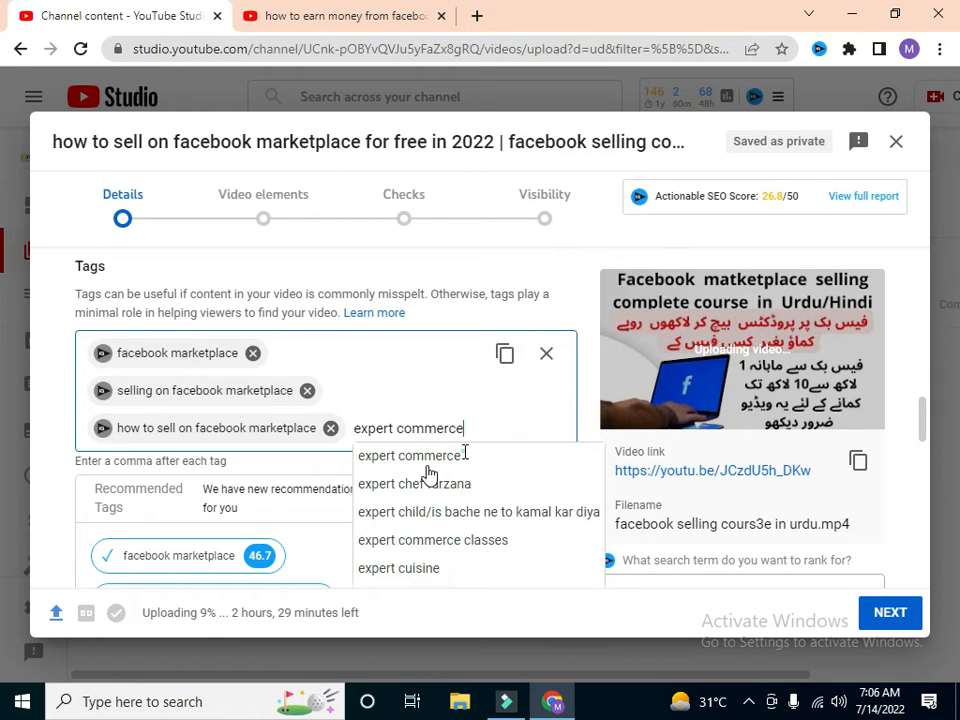
pyautogui.press('Return')
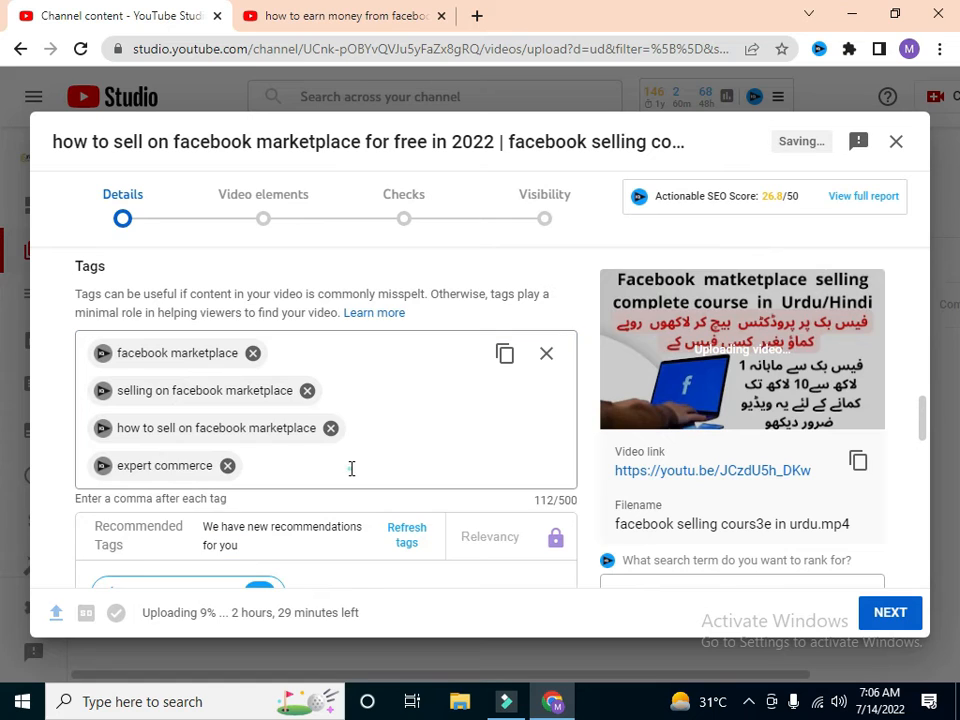
# Step: Add the suggested tag "expert commerce classes" to the video's tags
pyautogui.click(311, 469)
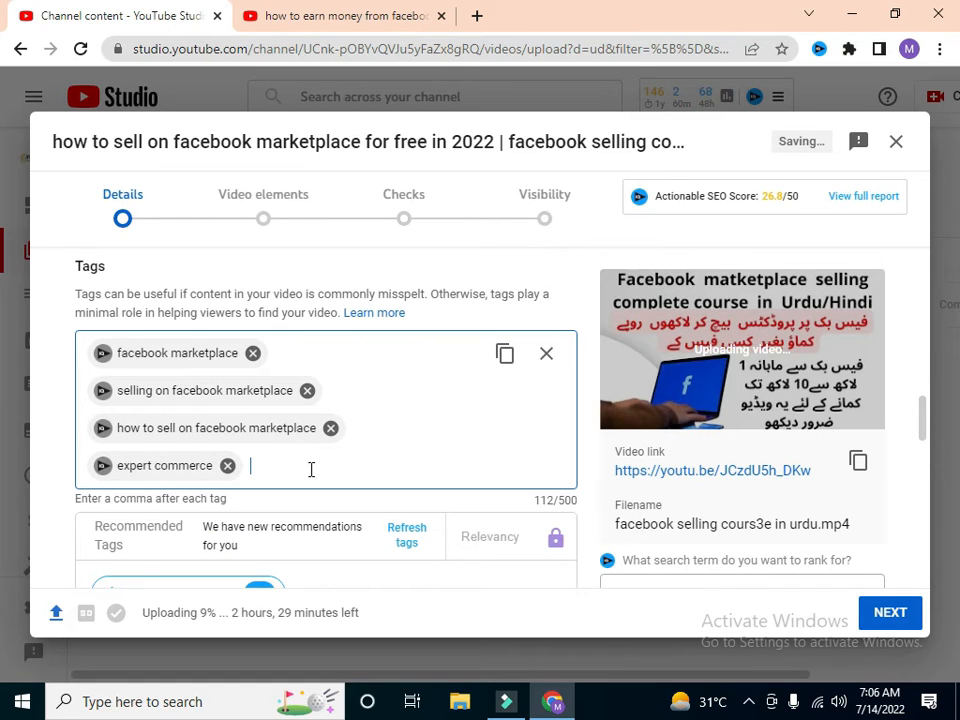
pyautogui.write('e')
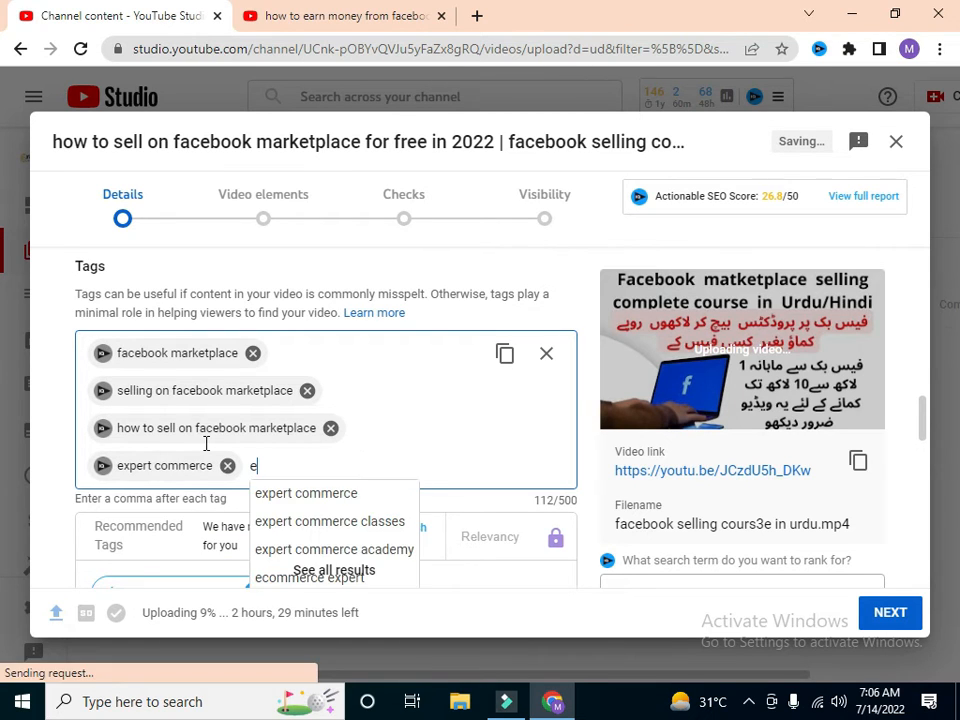
pyautogui.click(365, 533)
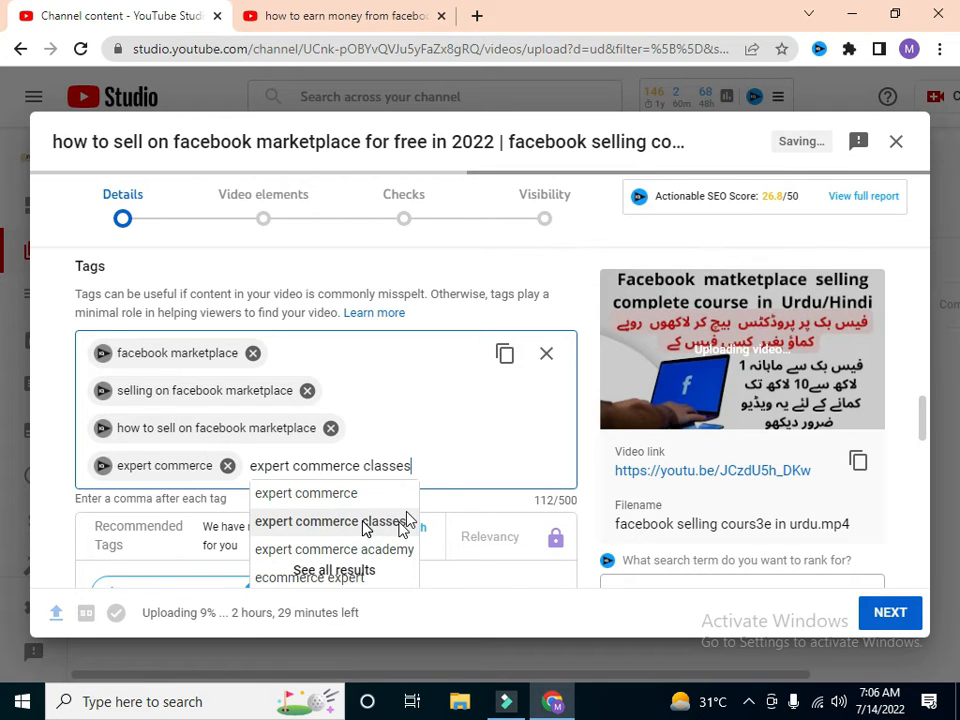
pyautogui.click(405, 520)
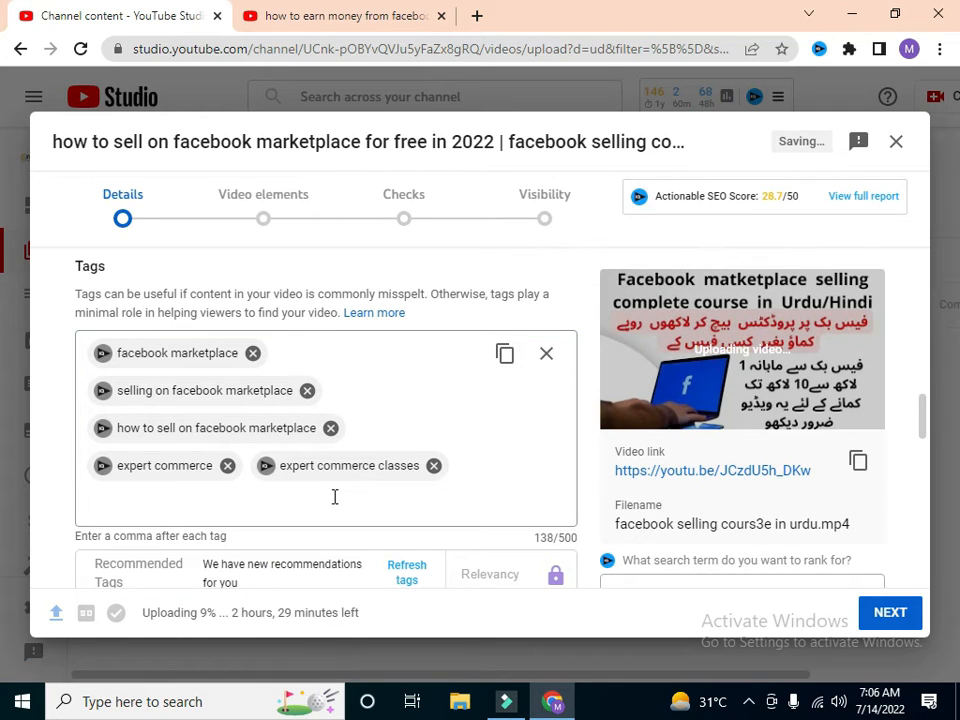
# Step: Go back to the YouTube results for "how to sell on facebook marketplace" and examine the tags used by competing videos
pyautogui.click(311, 12)
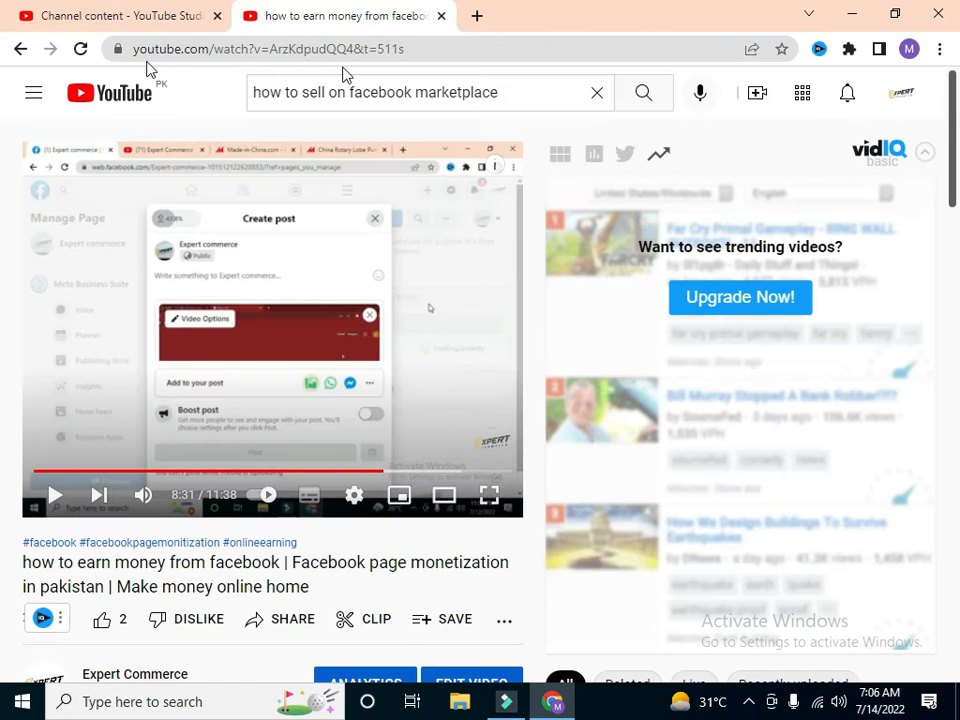
pyautogui.click(18, 48)
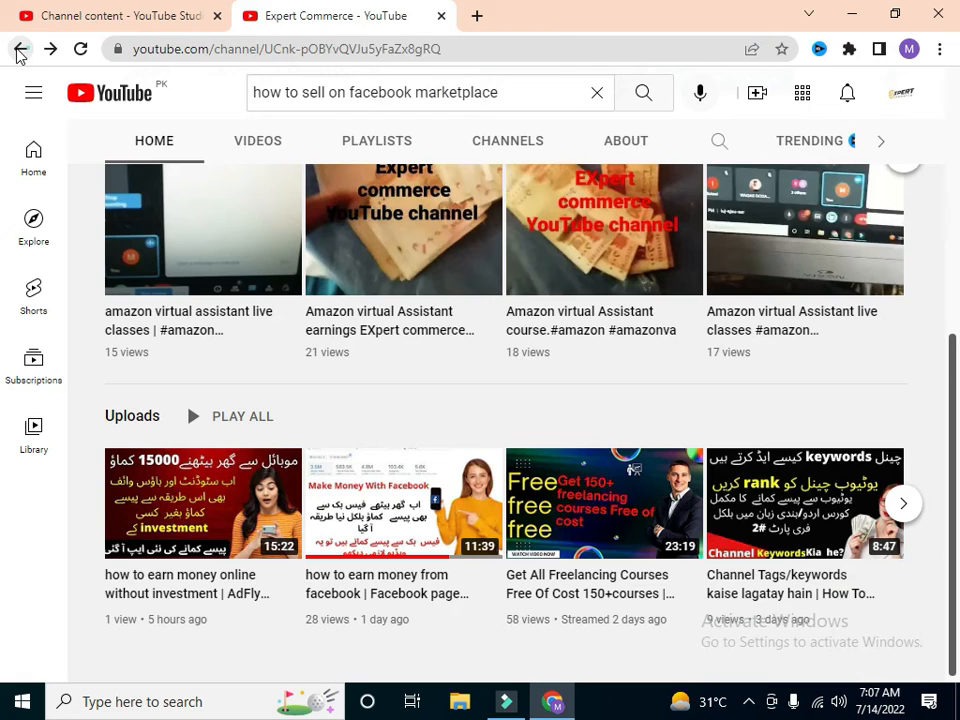
pyautogui.click(17, 50)
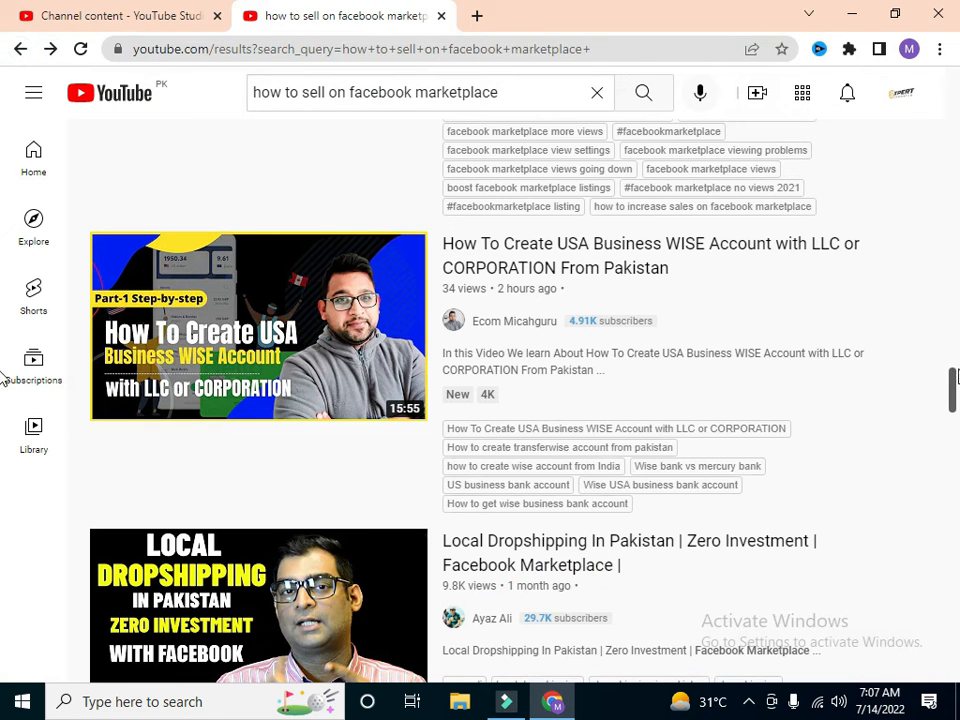
pyautogui.moveTo(954, 365); pyautogui.dragTo(957, 262)
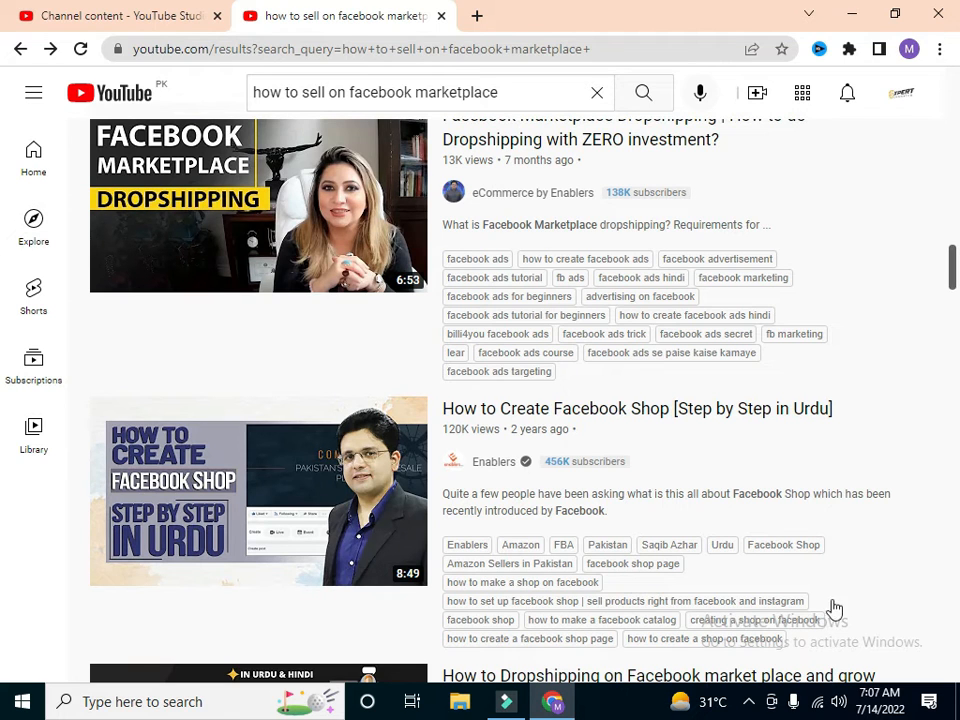
pyautogui.moveTo(957, 279); pyautogui.dragTo(955, 249)
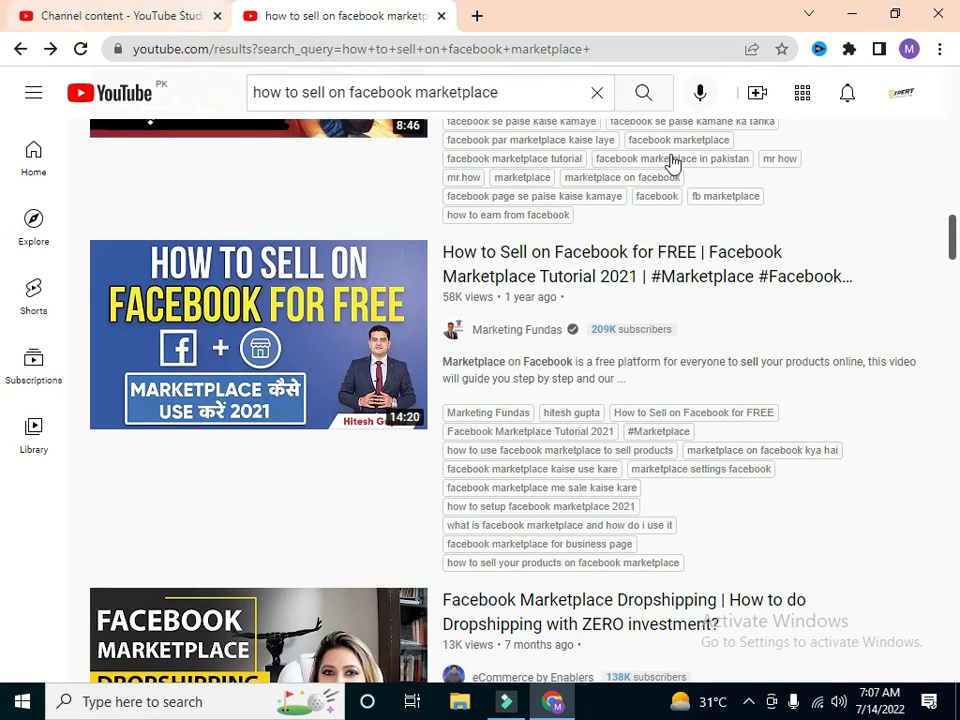
pyautogui.moveTo(956, 234); pyautogui.dragTo(954, 182)
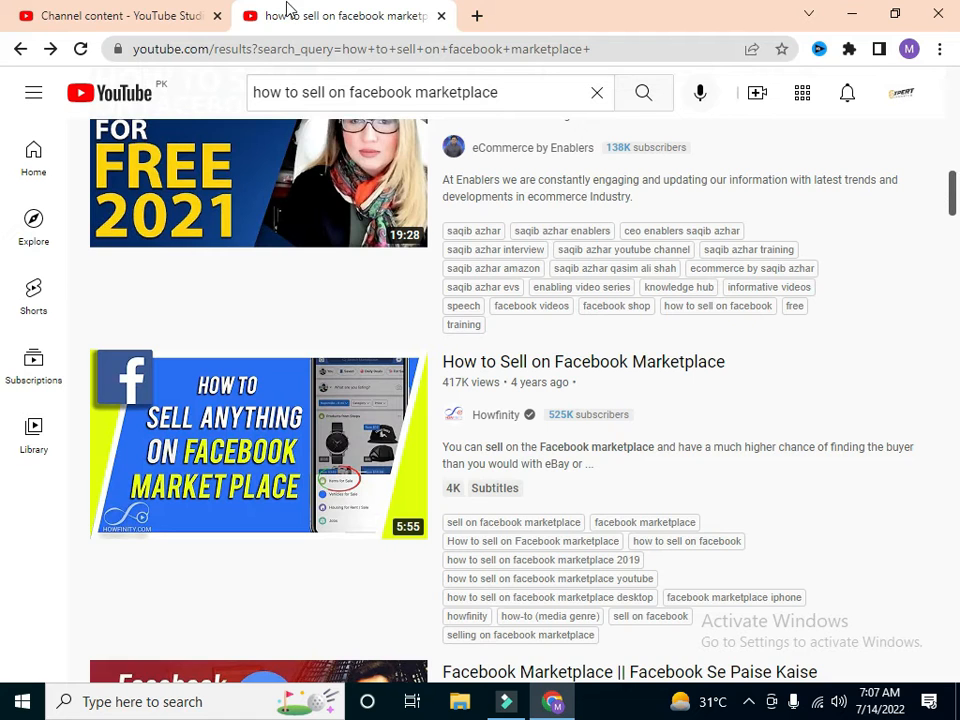
# Step: Return to the upload draft and enter another video tag beginning "HOW TO SELL ON"
pyautogui.click(113, 17)
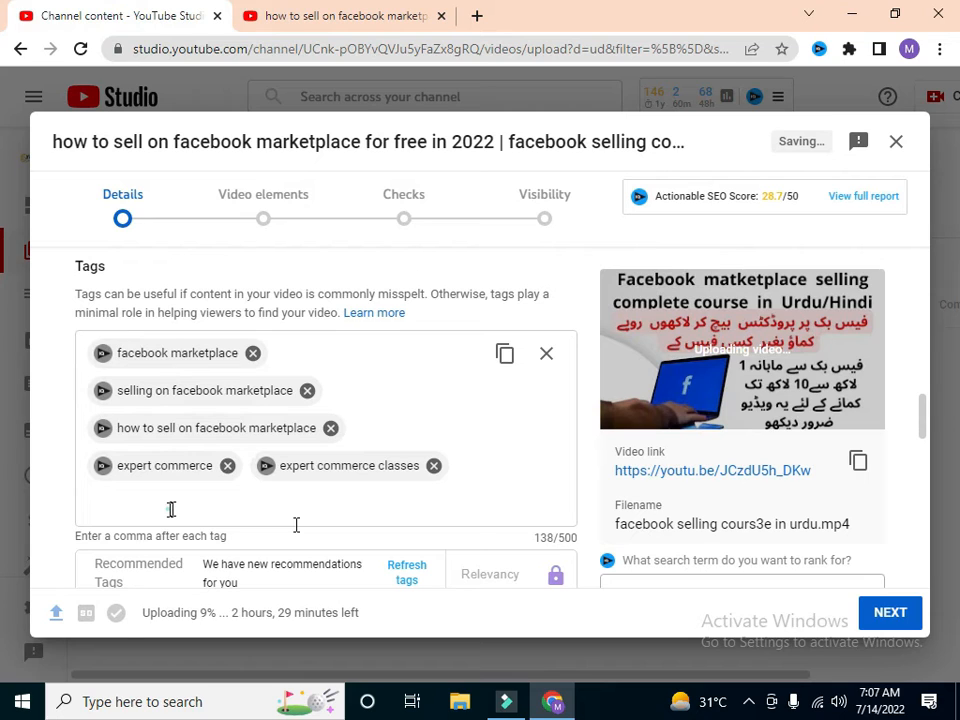
pyautogui.click(370, 467)
pyautogui.write('HOW')
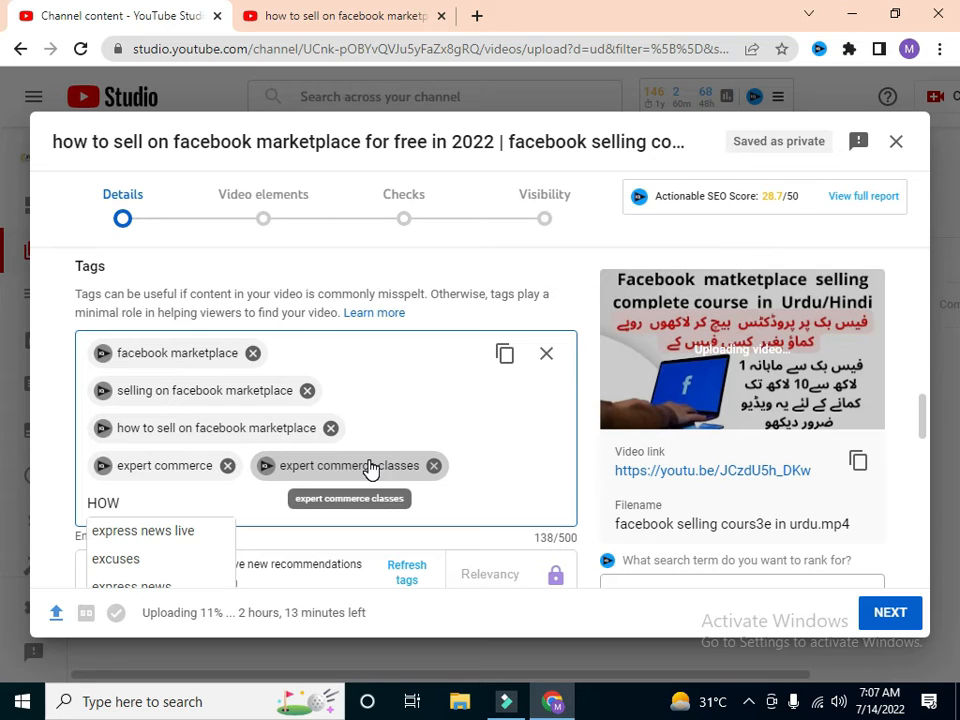
pyautogui.write('TO SELL ON')
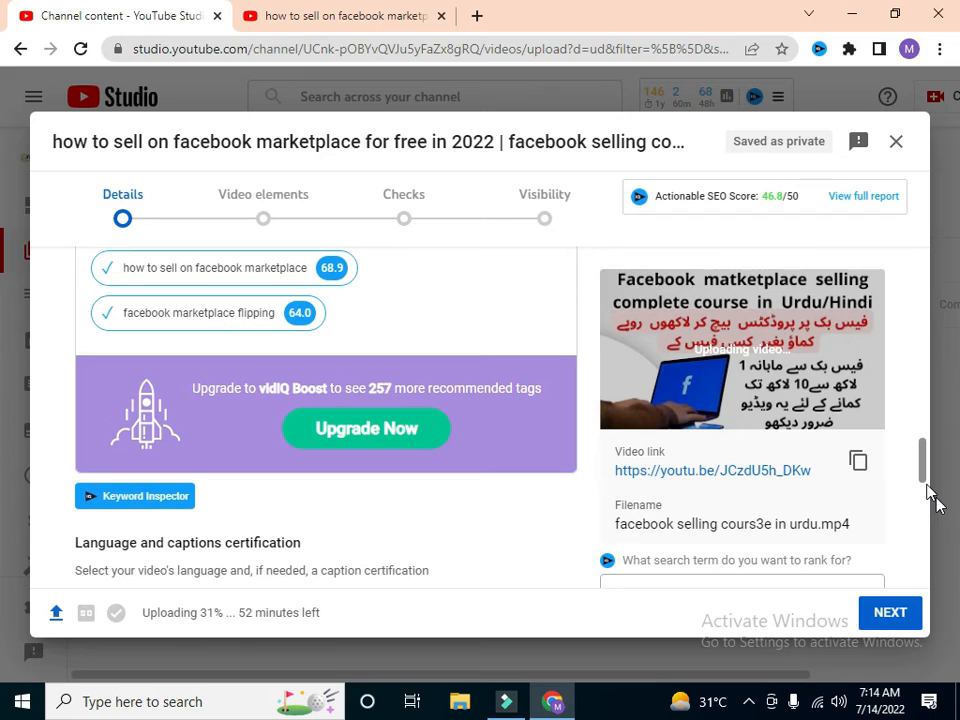
# Step: Look over the remaining video details, such as licence and Shorts sampling, and proceed to the Video elements stage
pyautogui.moveTo(927, 487); pyautogui.dragTo(927, 529)
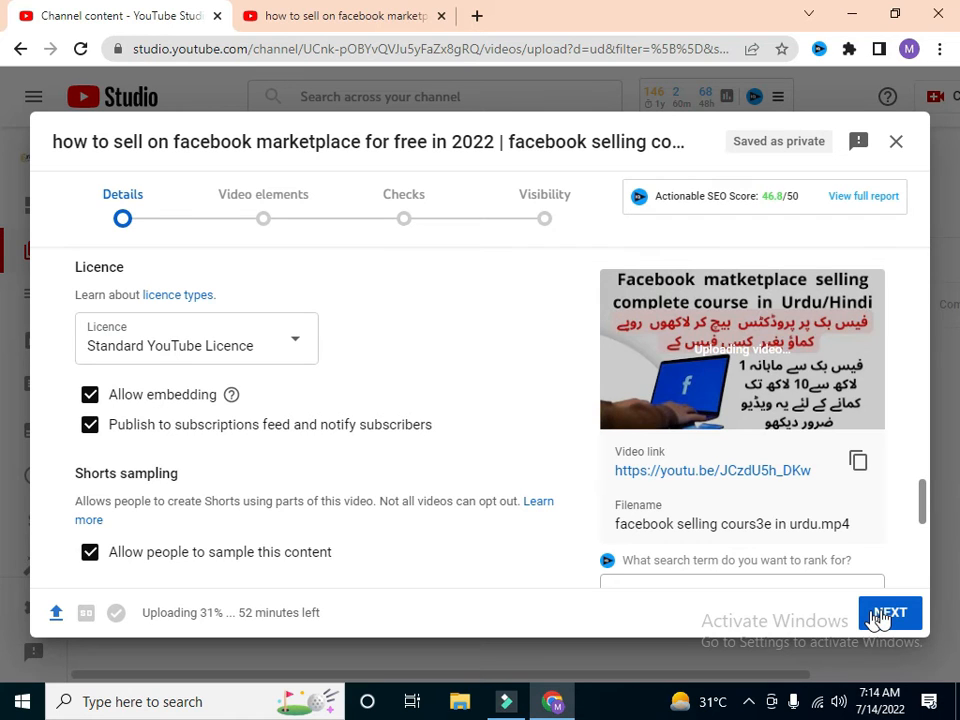
pyautogui.click(879, 617)
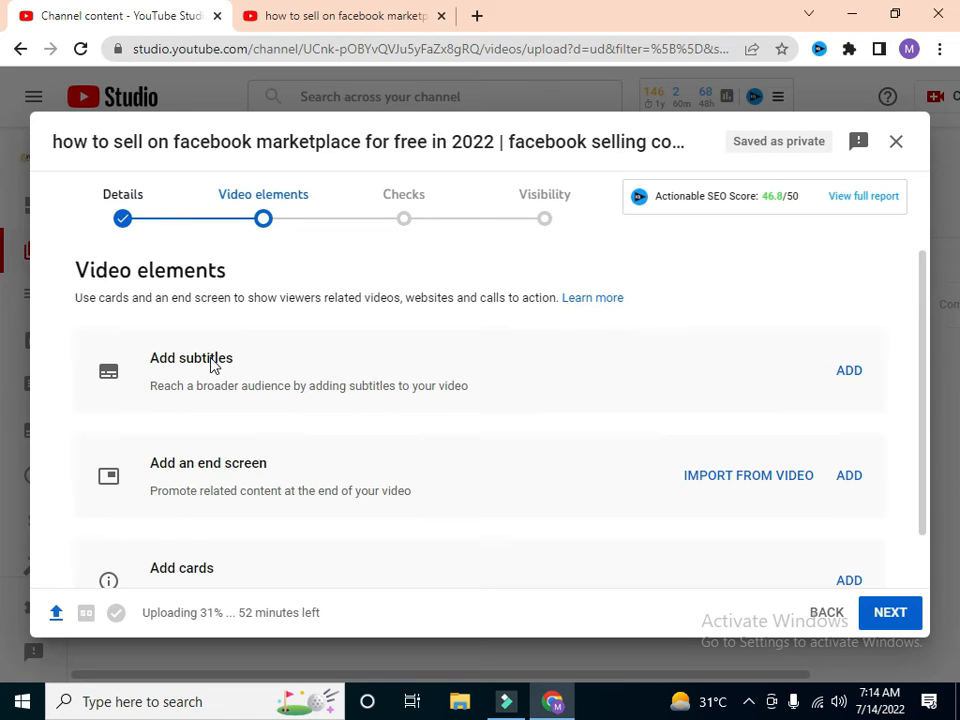
pyautogui.click(263, 221)
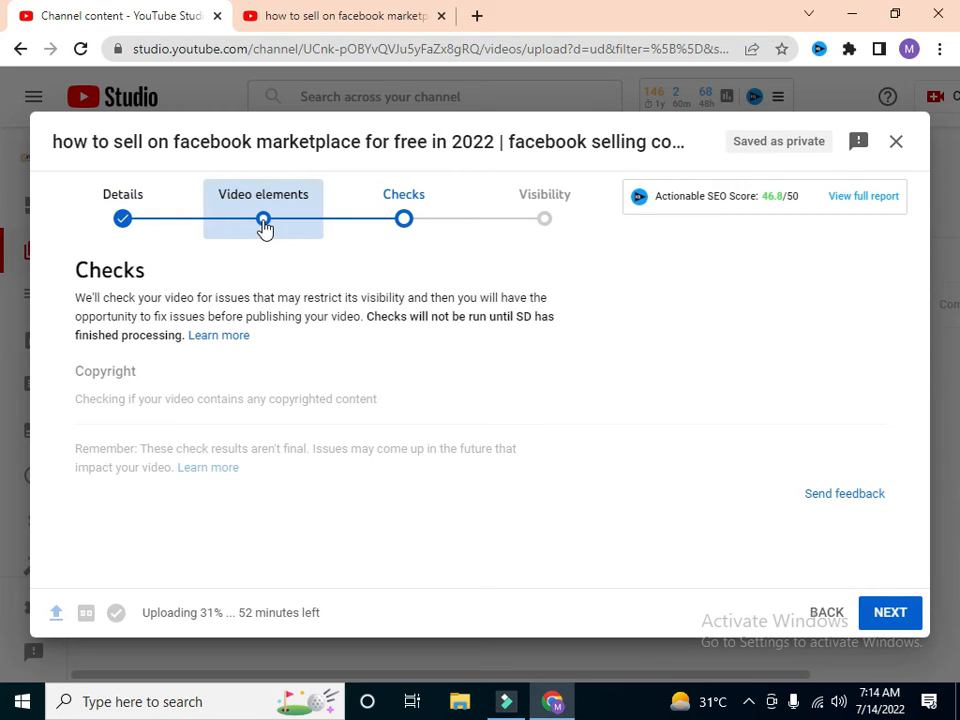
pyautogui.click(263, 224)
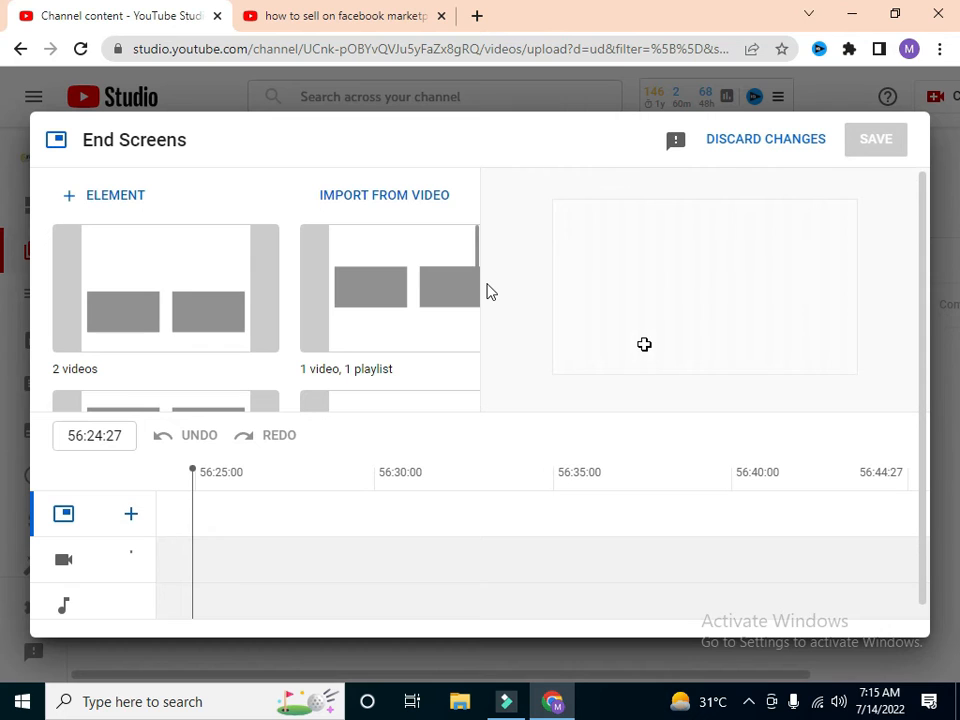
# Step: Add an end screen with one video and one playlist, choosing the "Earn money online from facebook" playlist, and save it
pyautogui.rightClick(651, 352)
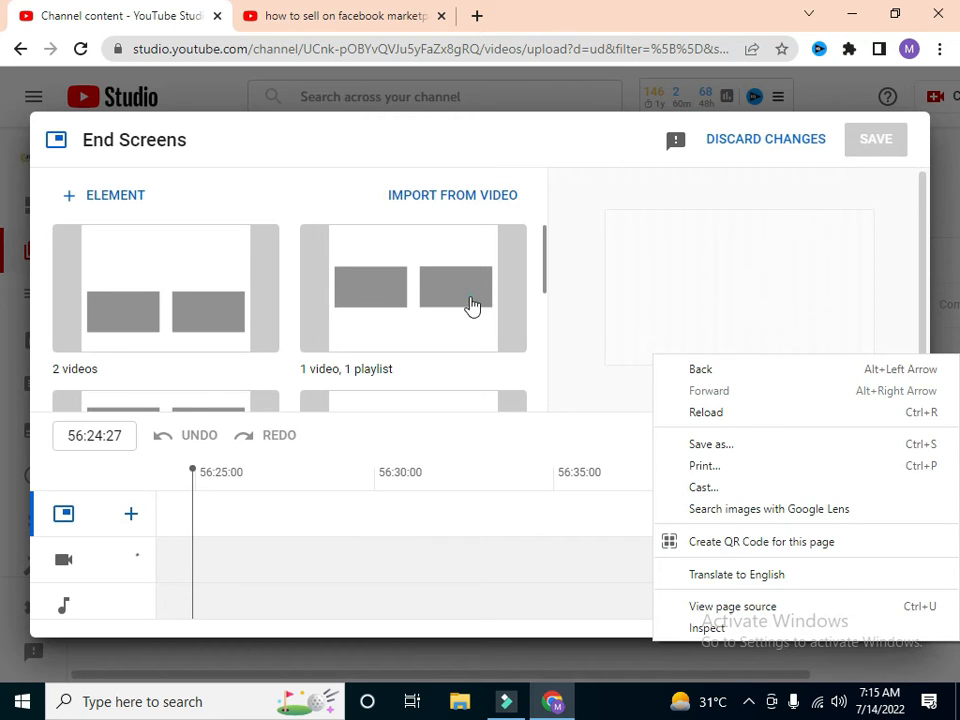
pyautogui.click(472, 300)
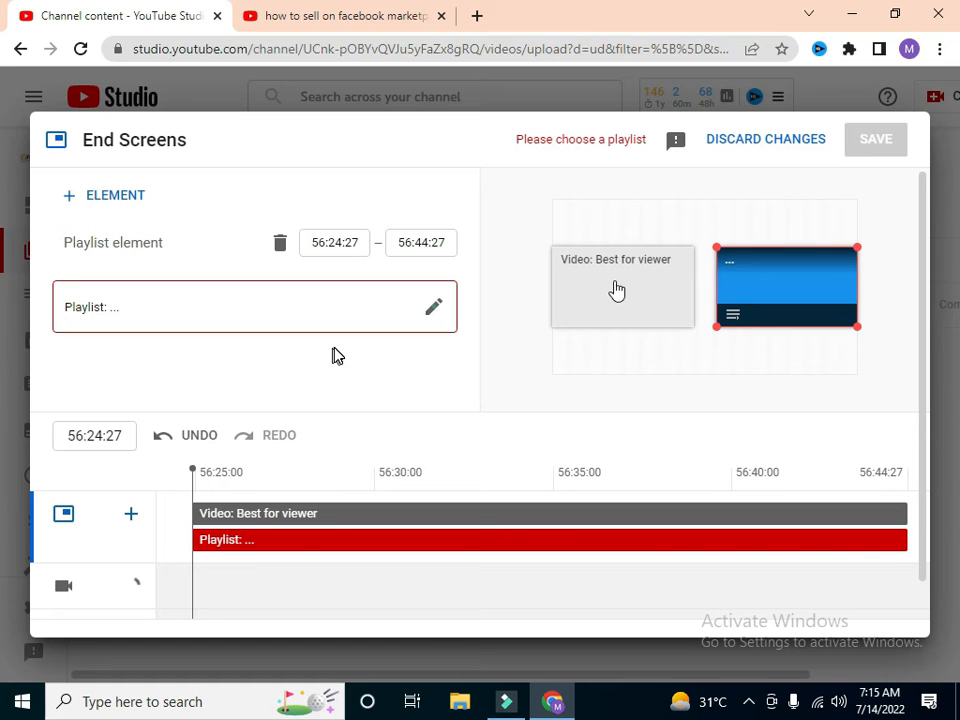
pyautogui.click(131, 319)
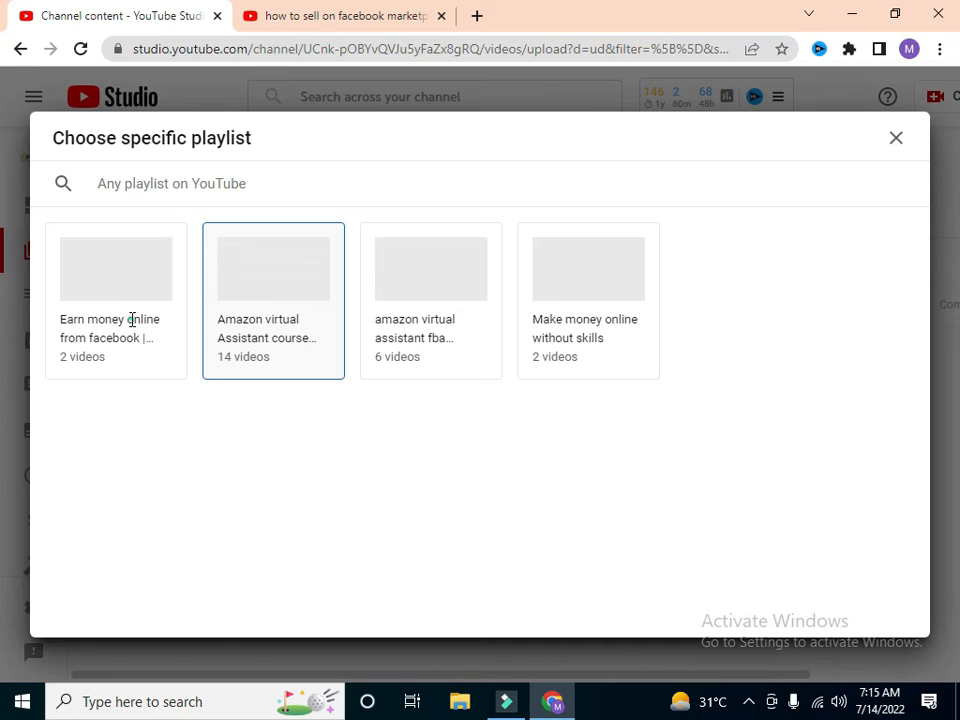
pyautogui.click(145, 330)
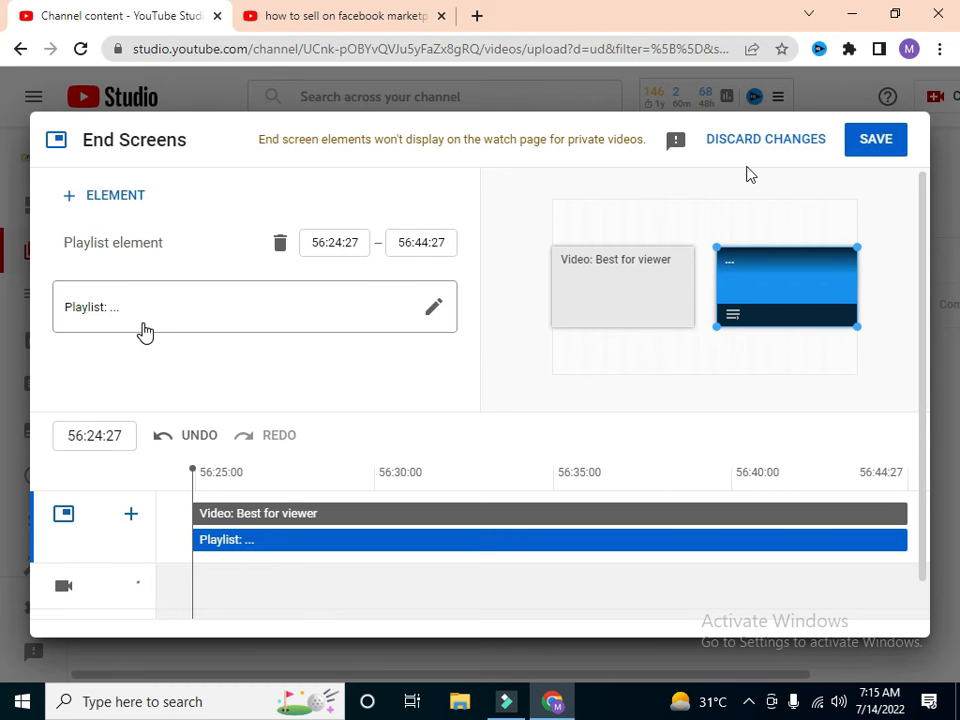
pyautogui.click(873, 143)
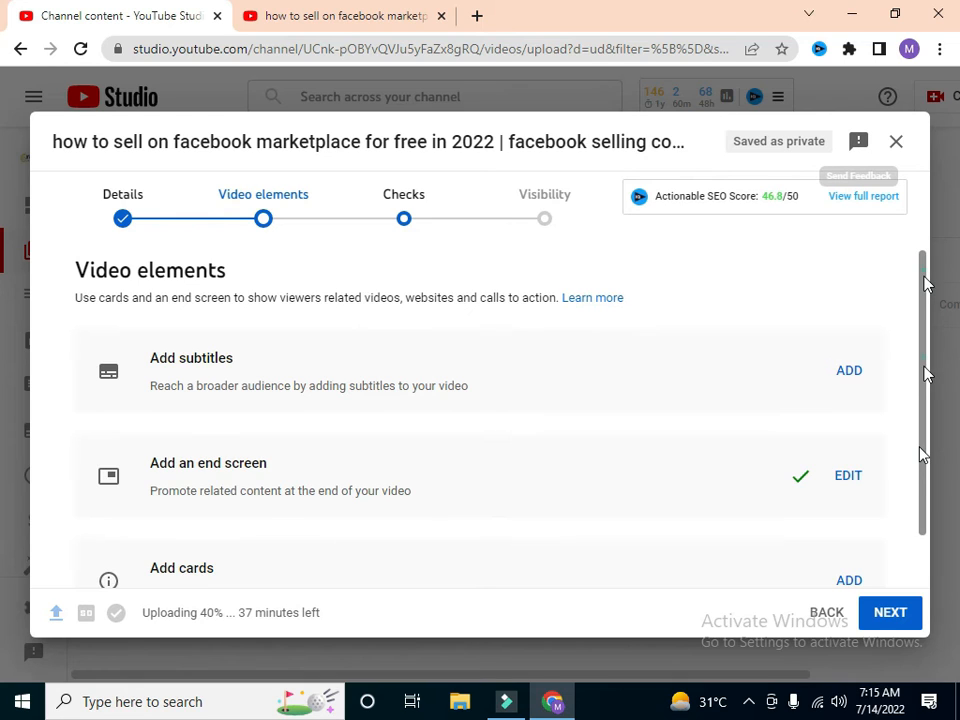
# Step: Add a video card linking to "how to earn money from facebook", place it at 54:37:24 and save the cards
pyautogui.scroll(-1, 912, 475)
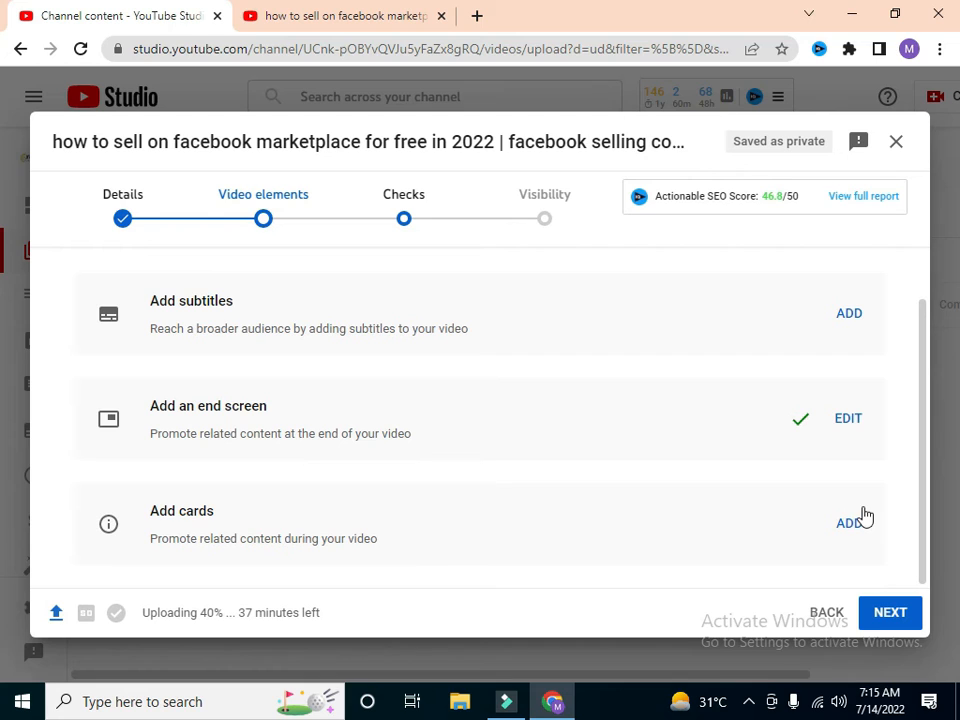
pyautogui.click(262, 527)
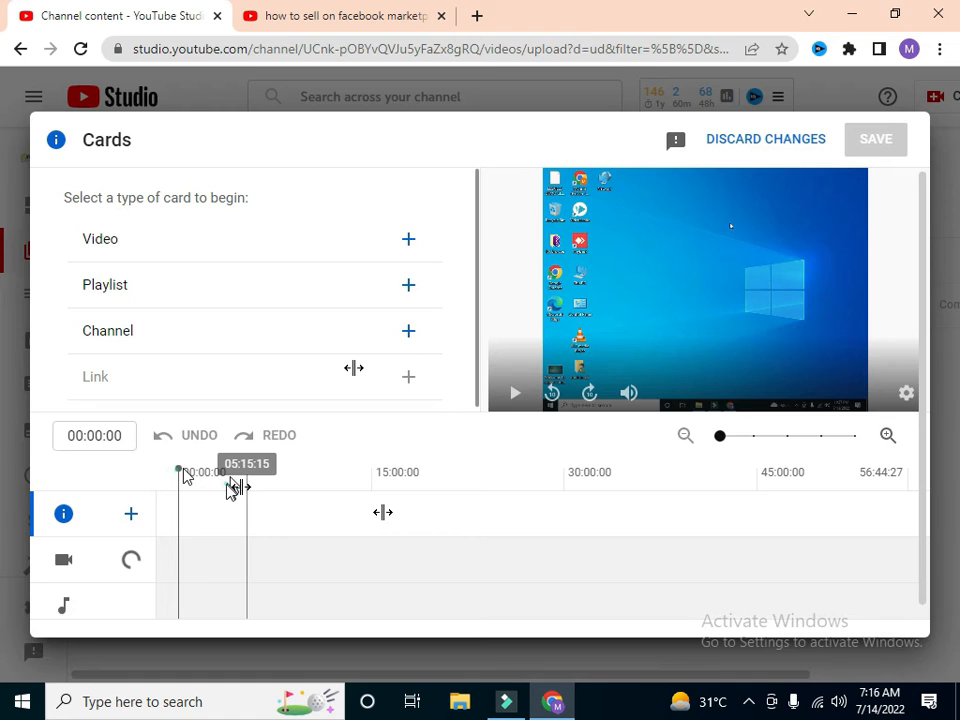
pyautogui.moveTo(179, 469); pyautogui.dragTo(537, 525)
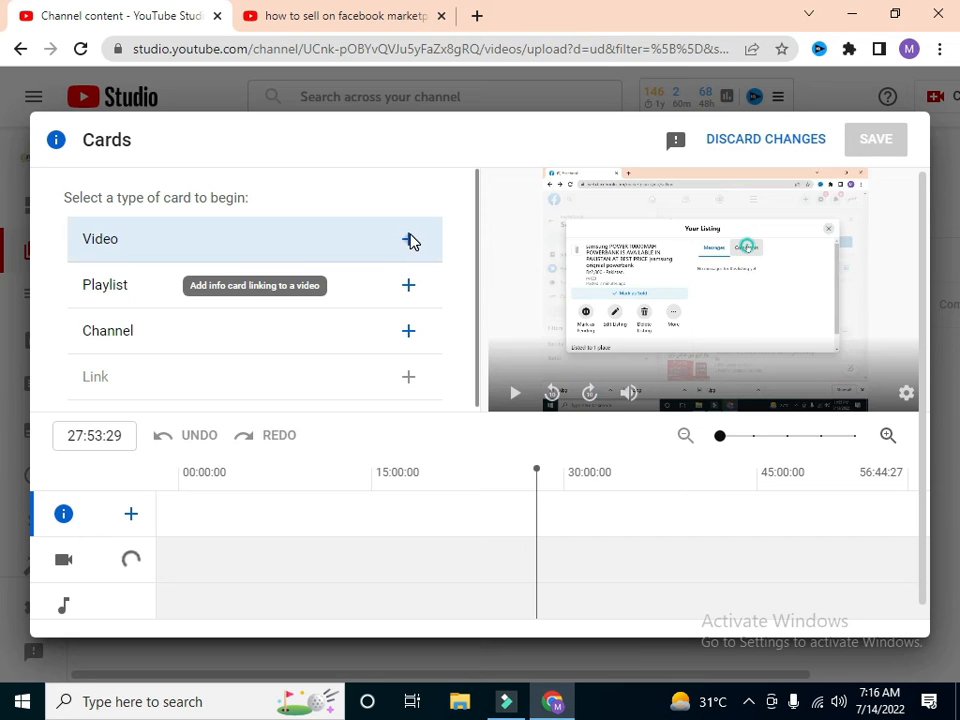
pyautogui.click(410, 241)
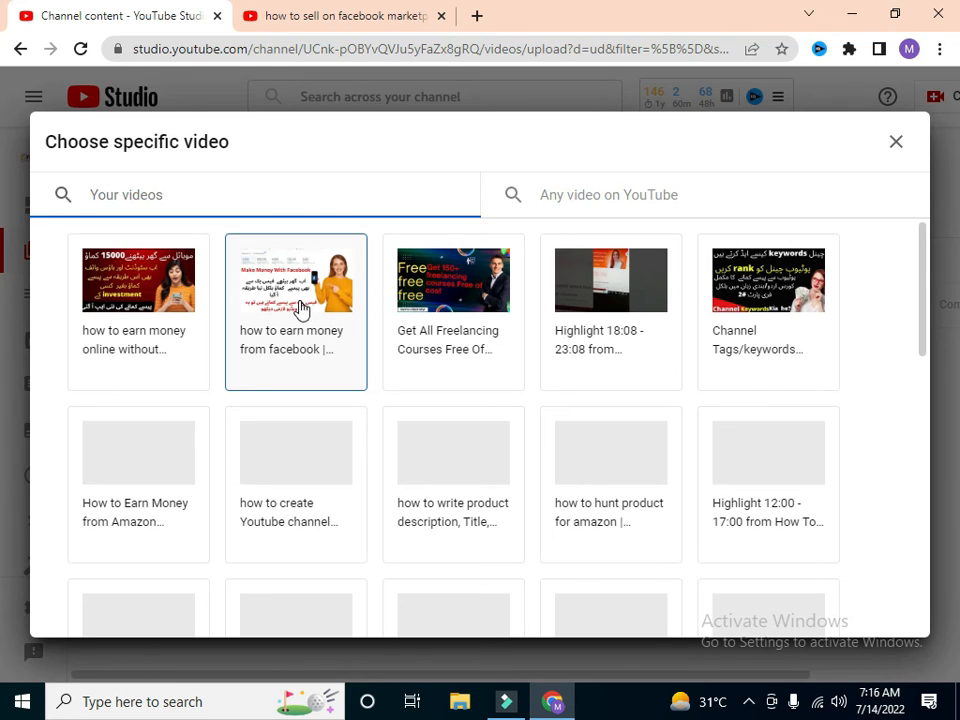
pyautogui.click(300, 308)
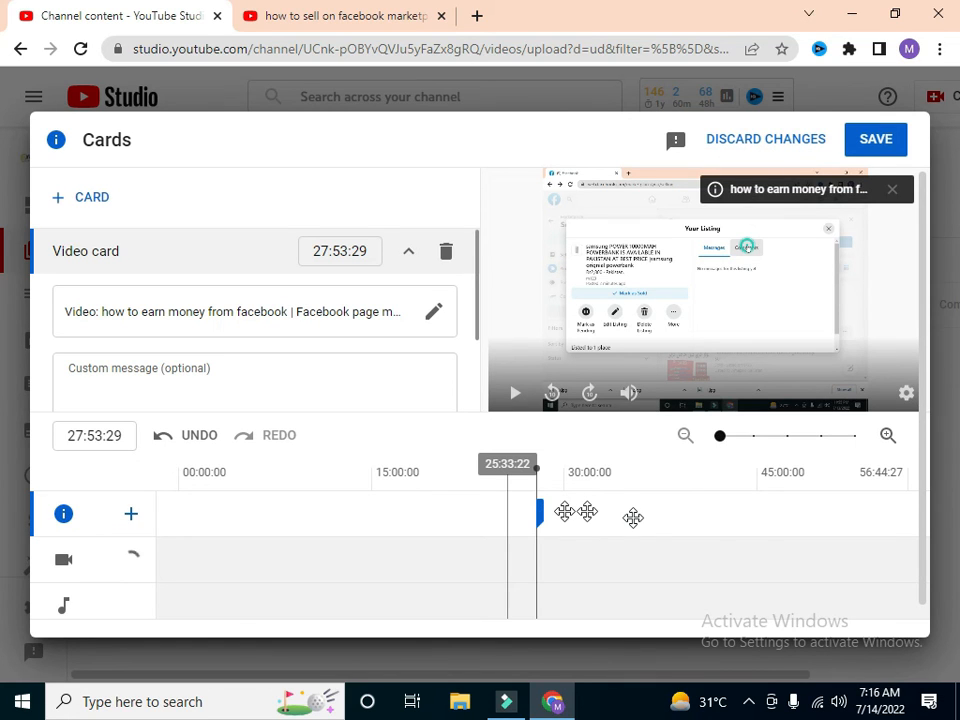
pyautogui.moveTo(744, 531); pyautogui.dragTo(884, 517)
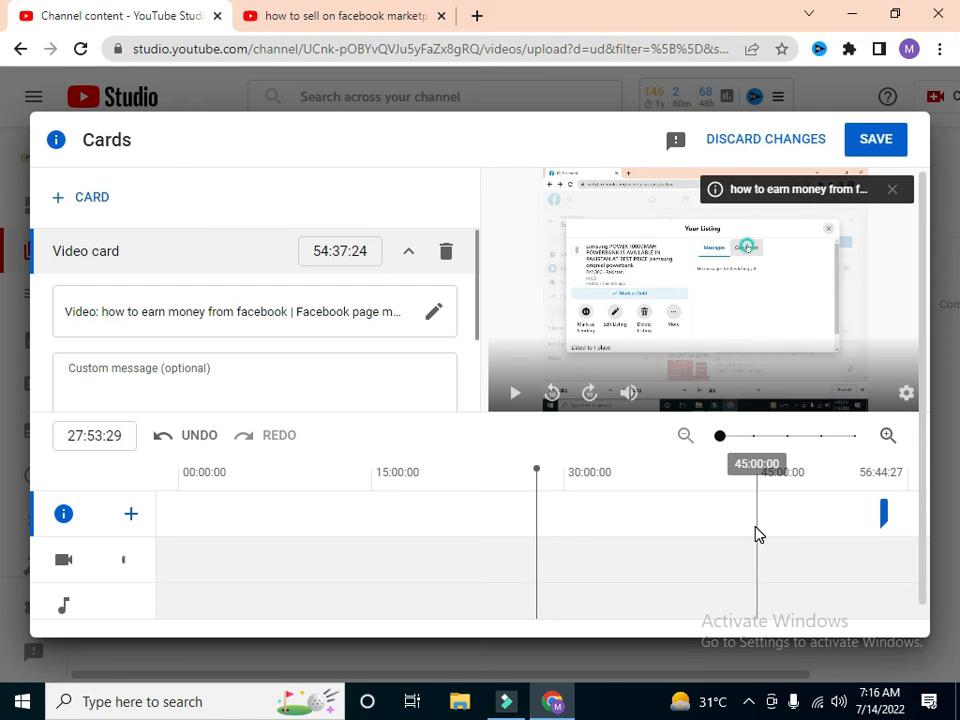
pyautogui.click(868, 150)
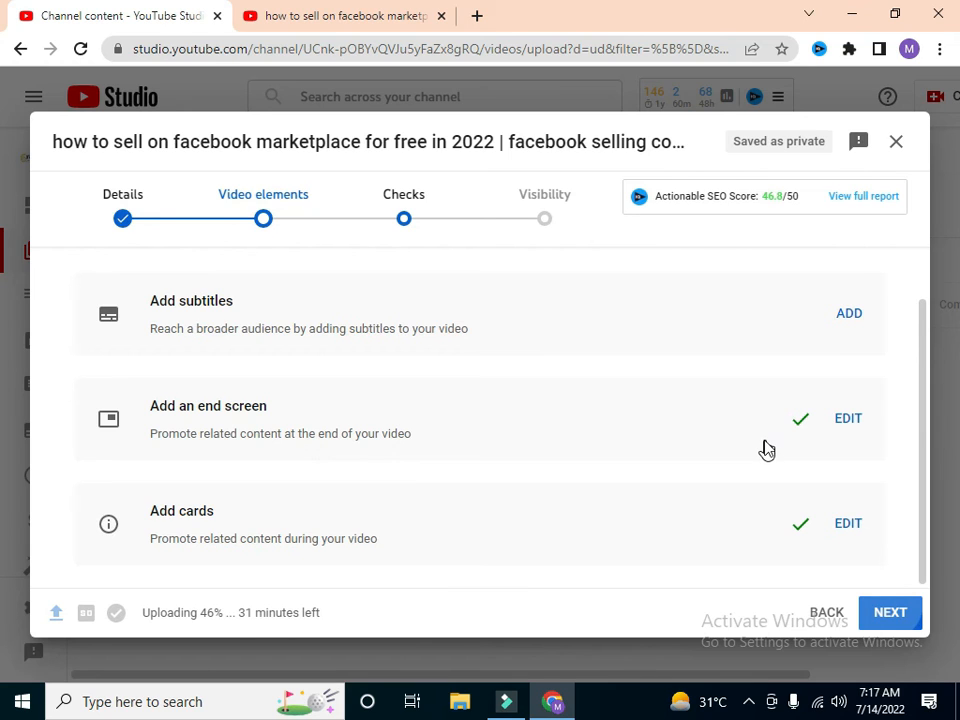
# Step: Proceed to the Visibility stage and look through the save, publish and schedule options
pyautogui.click(890, 613)
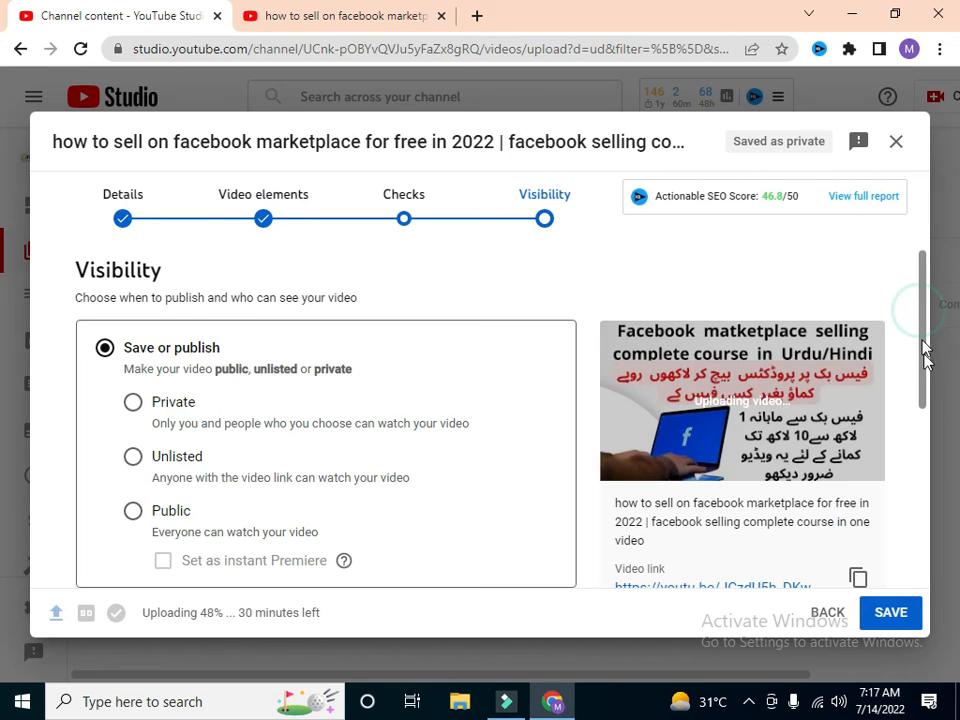
pyautogui.scroll(-1, 928, 358)
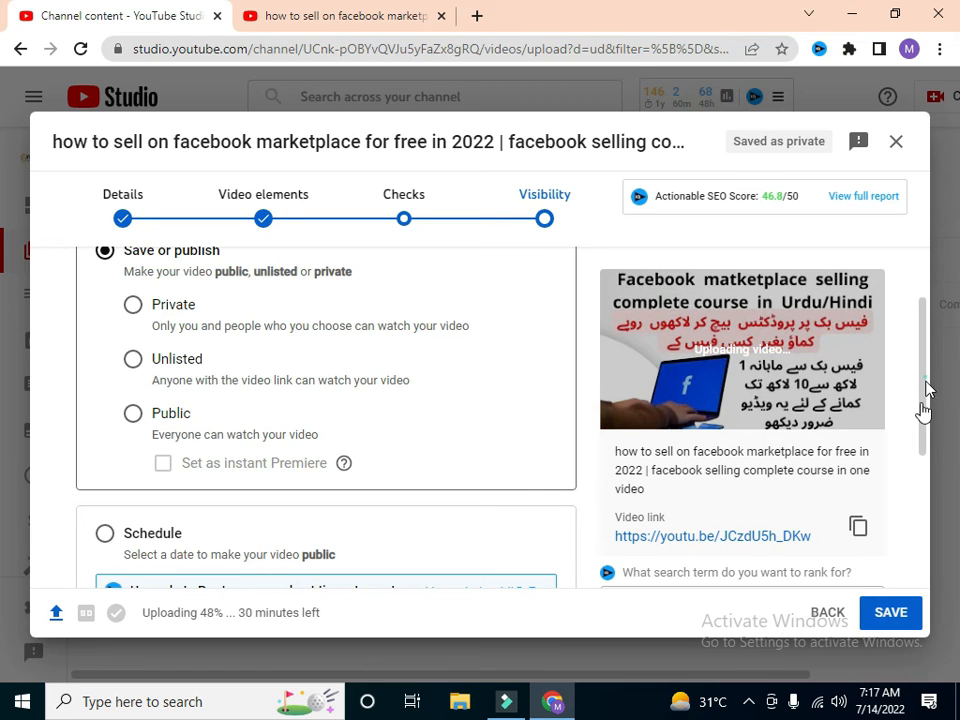
pyautogui.scroll(-1, 118, 505)
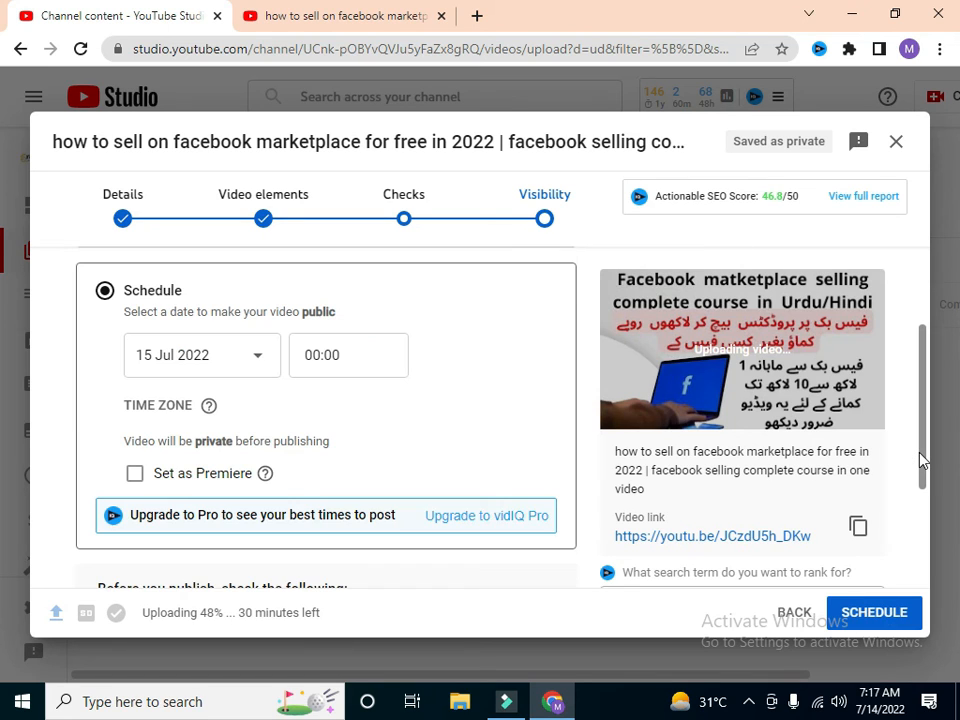
pyautogui.moveTo(921, 459); pyautogui.dragTo(925, 375)
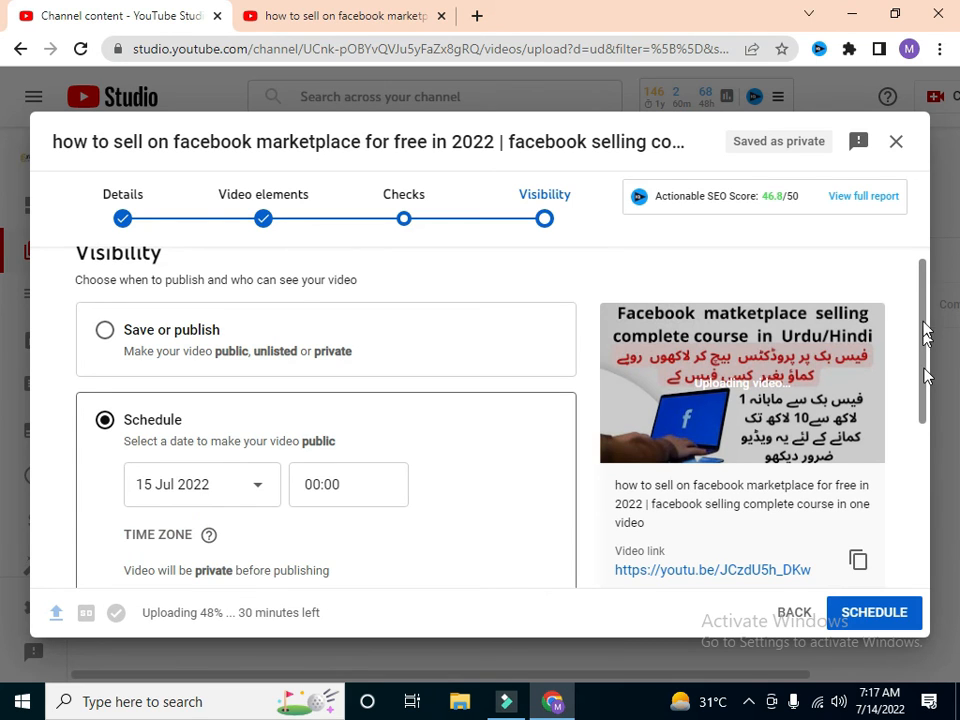
pyautogui.moveTo(925, 334); pyautogui.dragTo(921, 297)
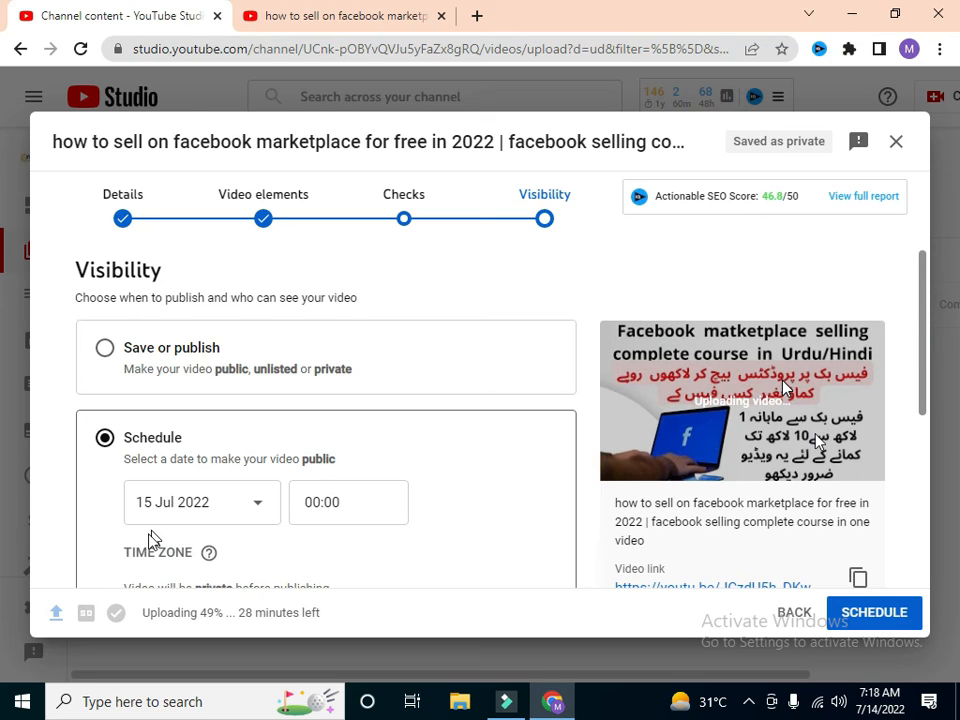
# Step: Choose to publish directly instead of scheduling, set the visibility to Public and publish the video
pyautogui.click(104, 347)
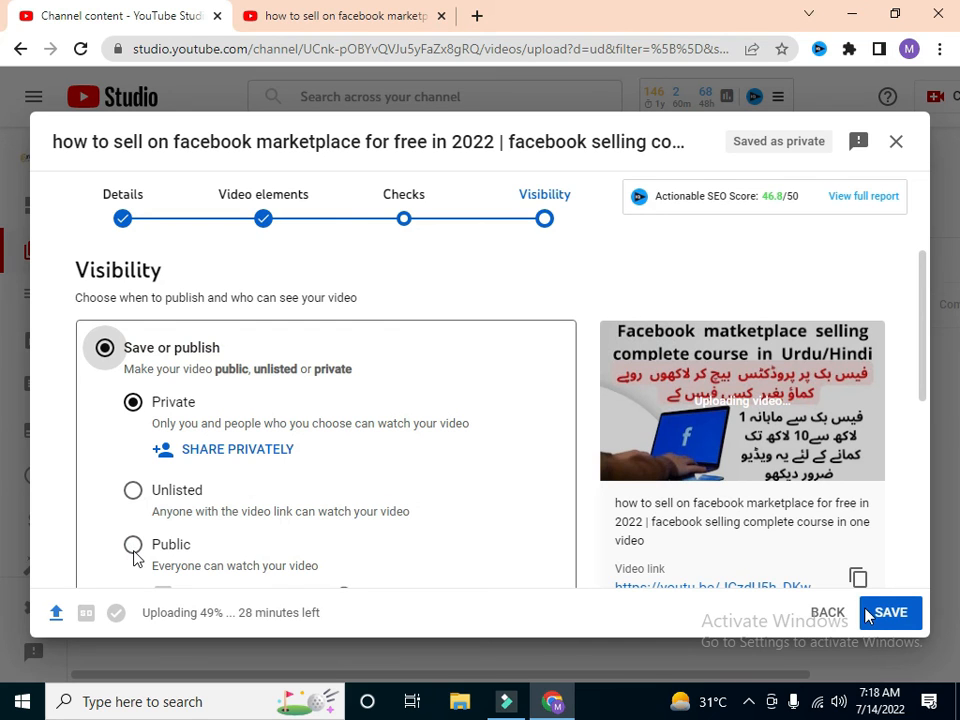
pyautogui.click(133, 545)
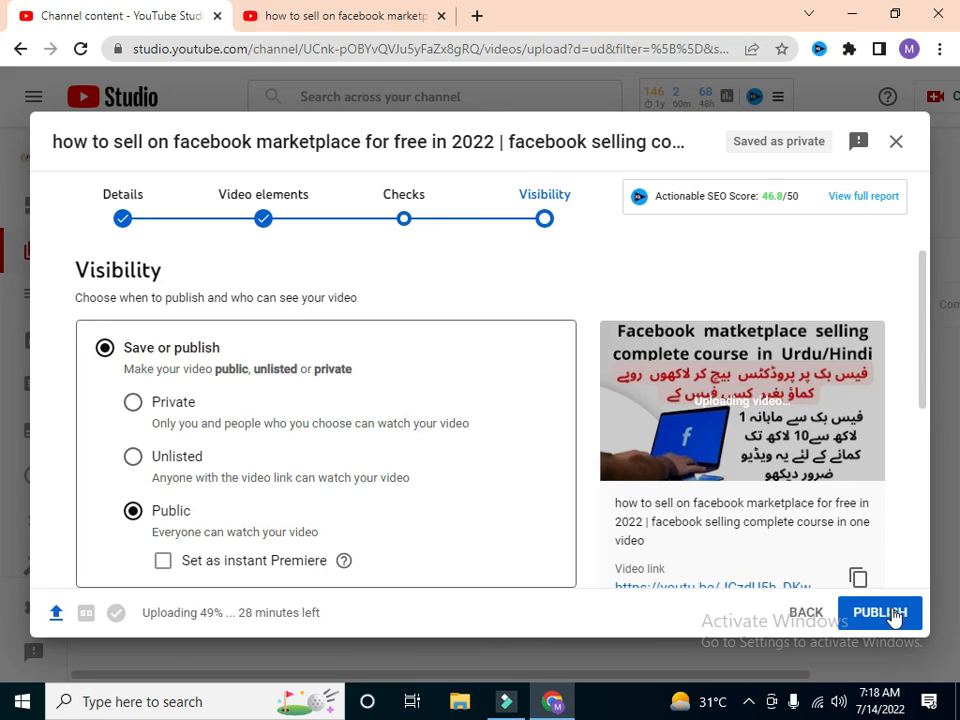
pyautogui.click(893, 614)
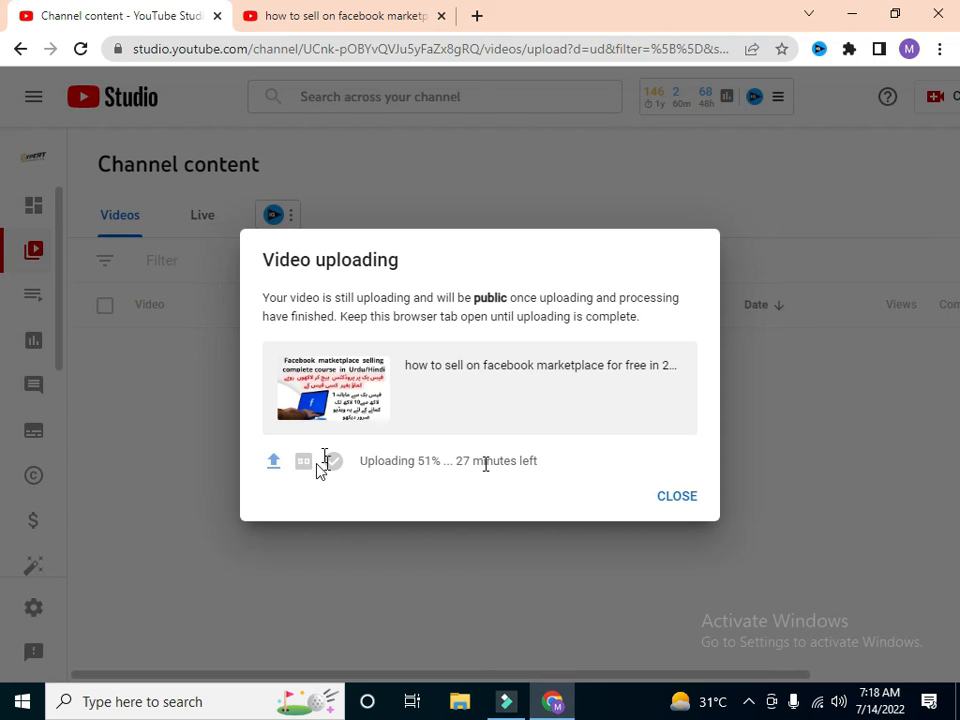
pyautogui.moveTo(338, 468)
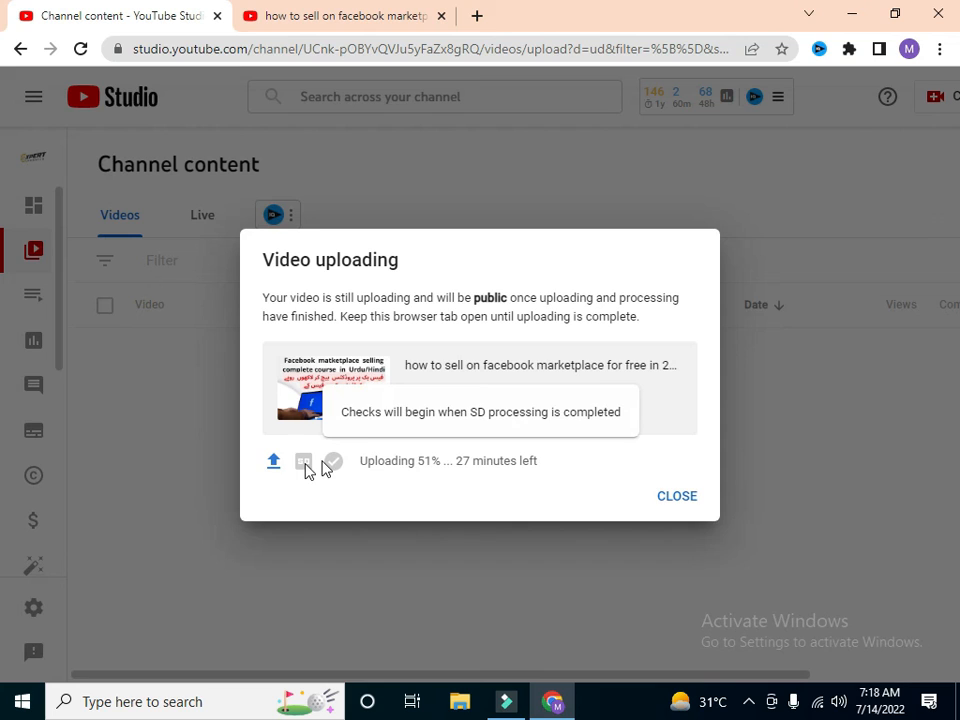
pyautogui.moveTo(305, 468)
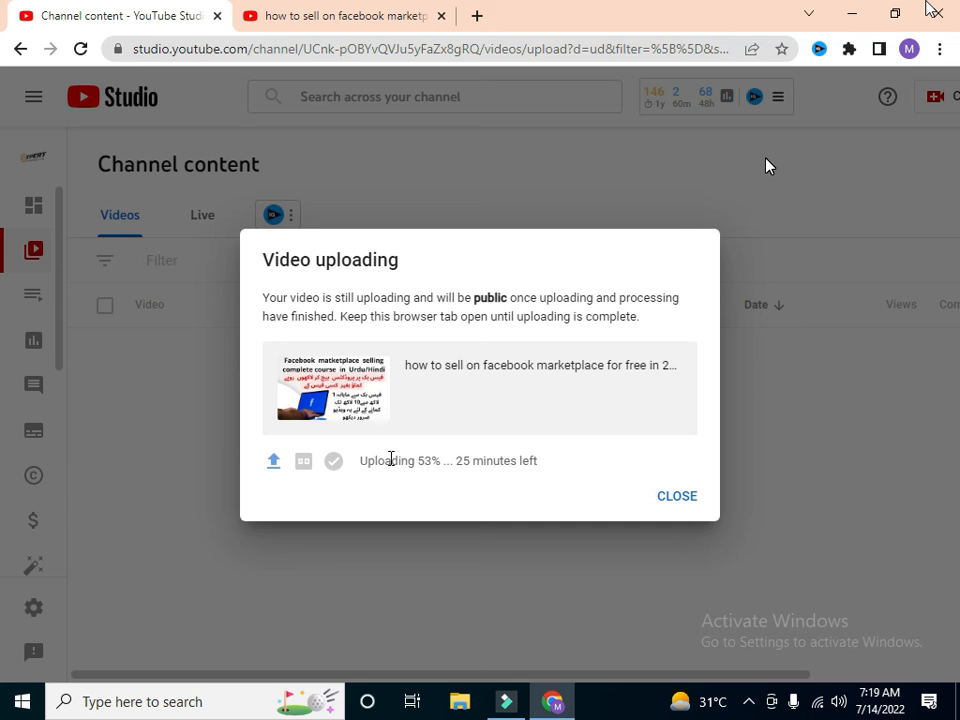
# Step: Switch to the YouTube search results page and search for "expert commerce"
pyautogui.click(398, 18)
pyautogui.moveTo(498, 92); pyautogui.dragTo(205, 78)
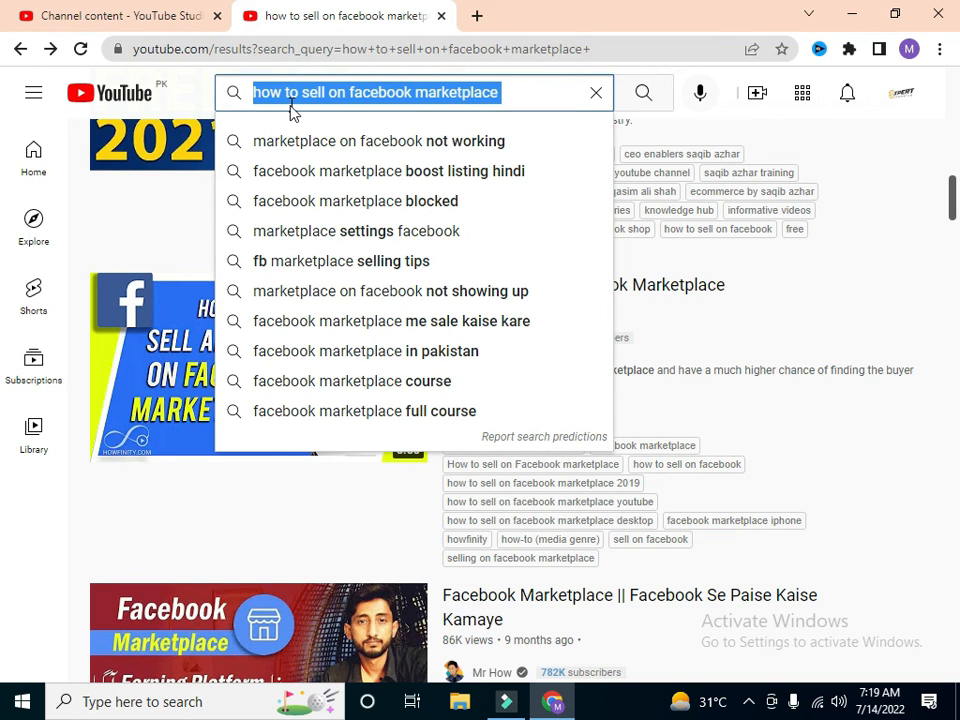
pyautogui.write('expert')
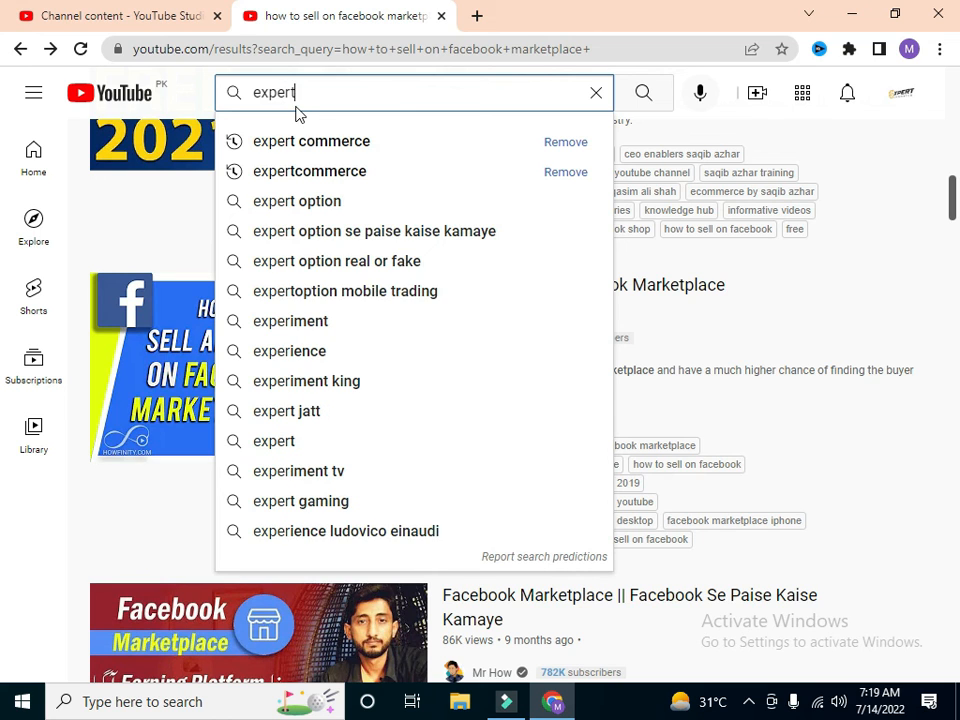
pyautogui.write(' commer')
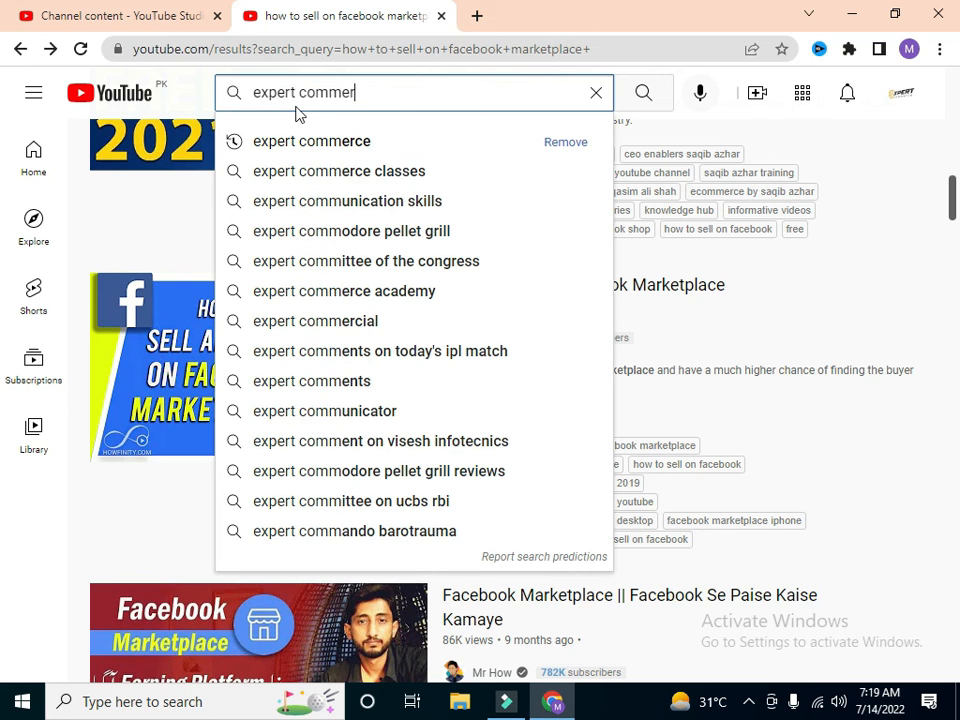
pyautogui.write('ce')
pyautogui.press('Return')
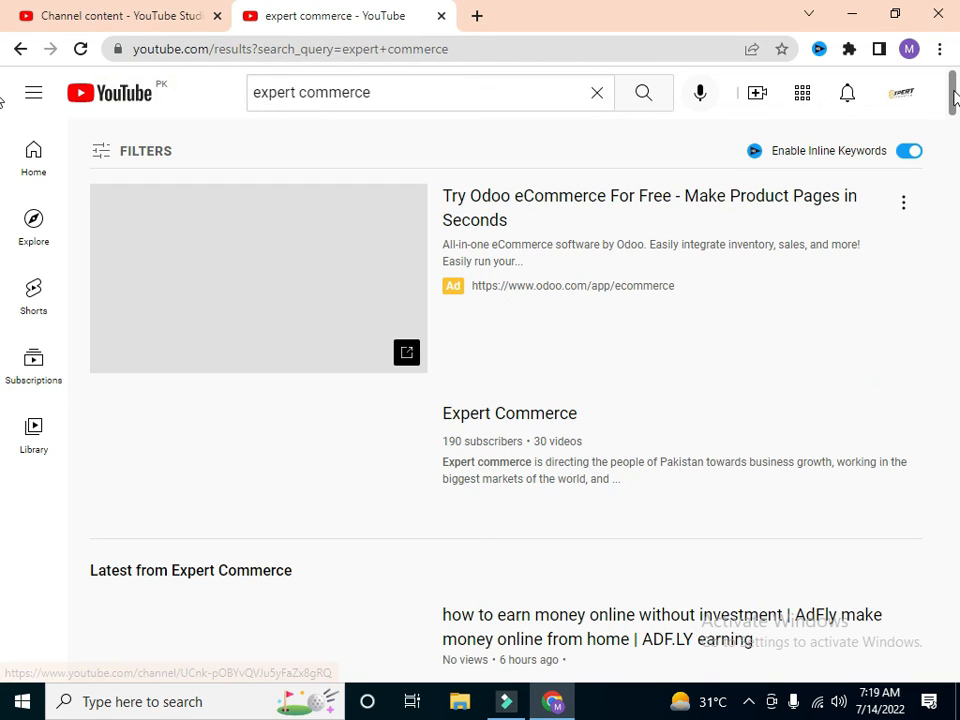
# Step: Filter the "expert commerce" search results by type Channel and look through the listed channels
pyautogui.moveTo(955, 100)
pyautogui.mouseDown()
pyautogui.moveTo(956, 242)
pyautogui.moveTo(957, 88)
pyautogui.mouseUp()
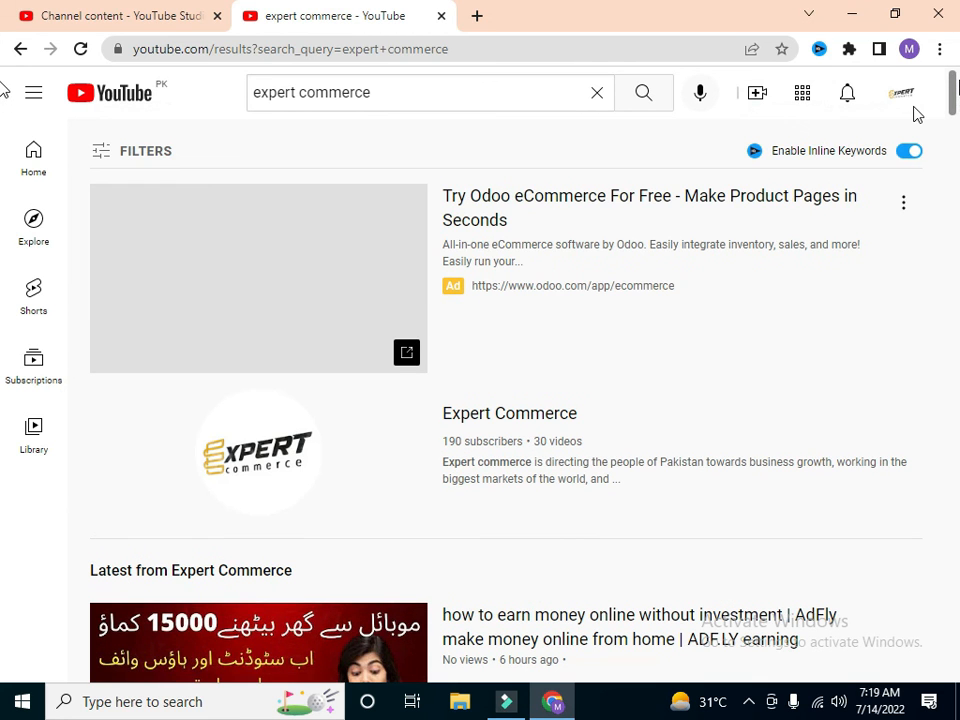
pyautogui.click(103, 160)
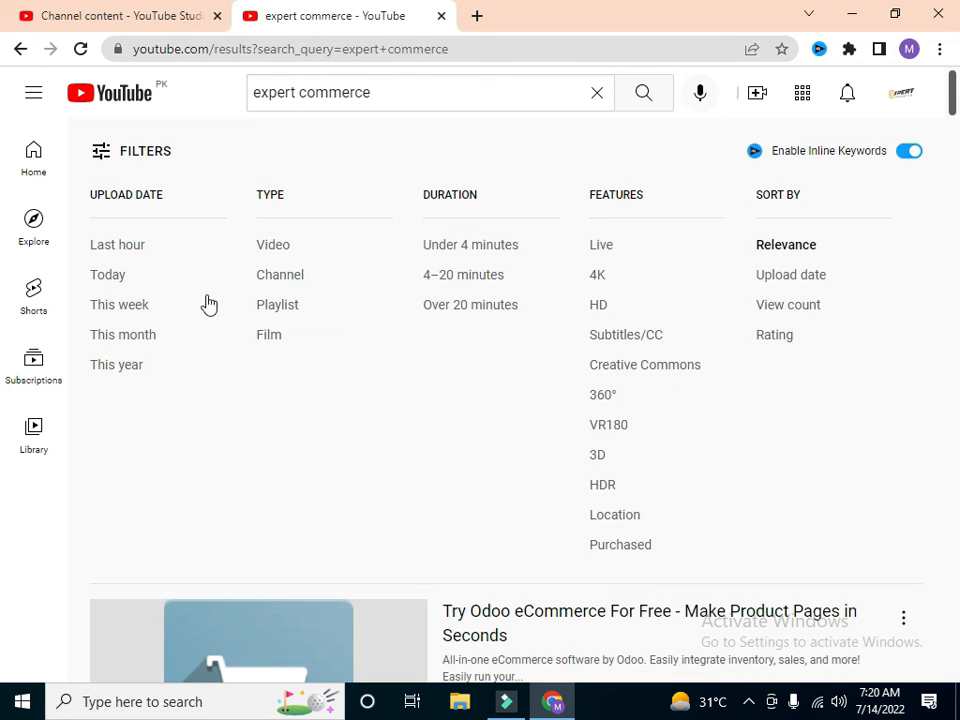
pyautogui.click(279, 281)
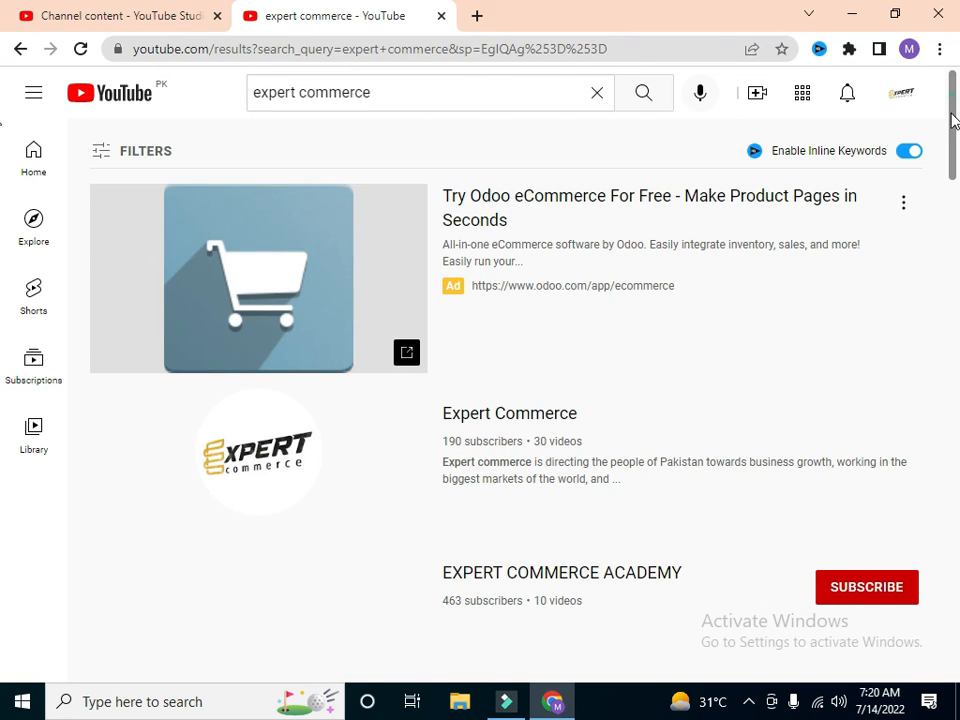
pyautogui.scroll(-2, 954, 120)
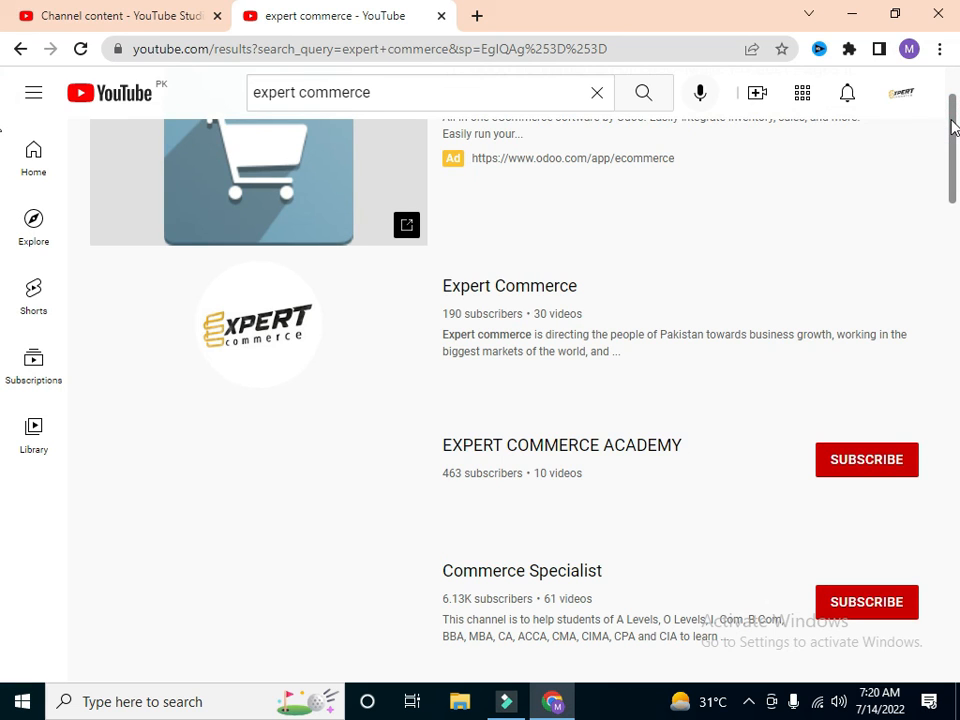
pyautogui.scroll(-1, 922, 172)
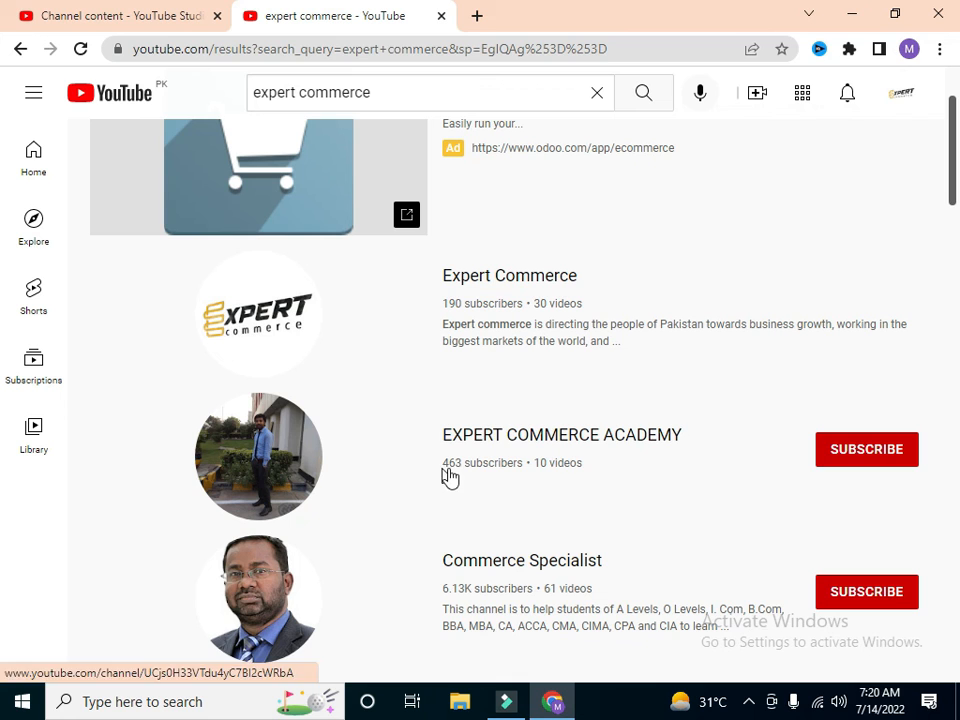
pyautogui.moveTo(953, 170); pyautogui.dragTo(958, 222)
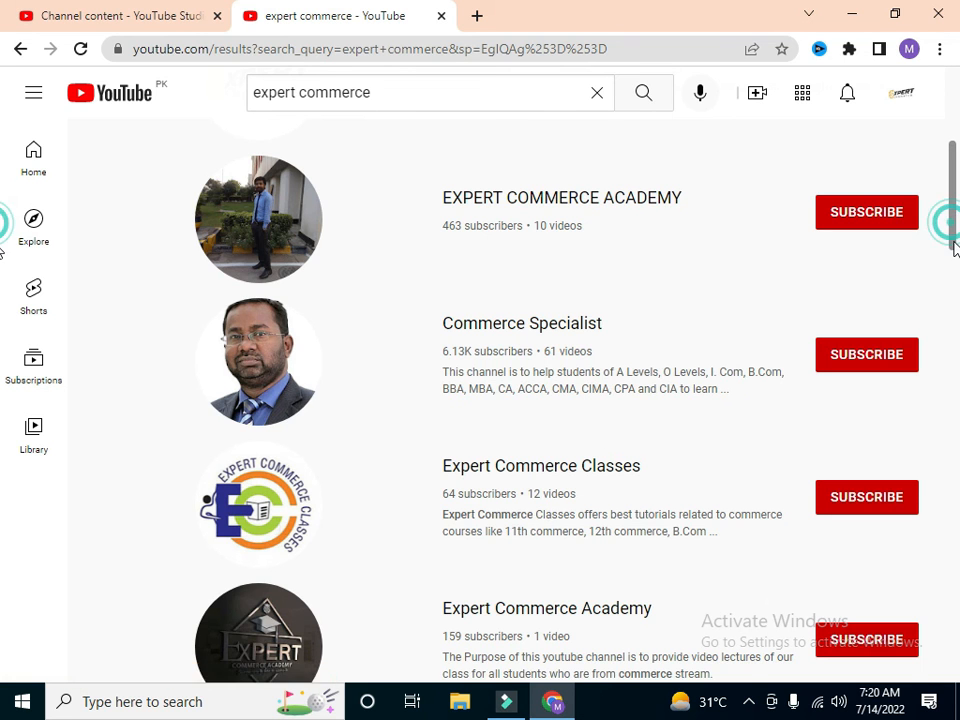
pyautogui.moveTo(958, 214); pyautogui.dragTo(955, 258)
pyautogui.moveTo(955, 262); pyautogui.dragTo(957, 140)
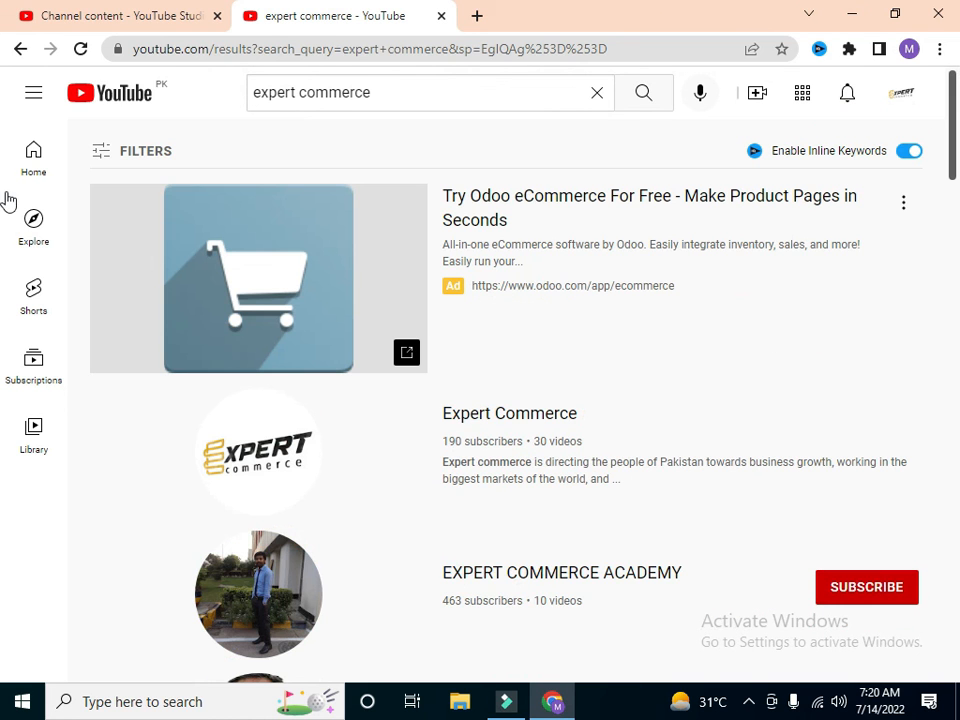
# Step: Open the YouTube navigation menu, then return to the Channel content page in YouTube Studio
pyautogui.click(28, 91)
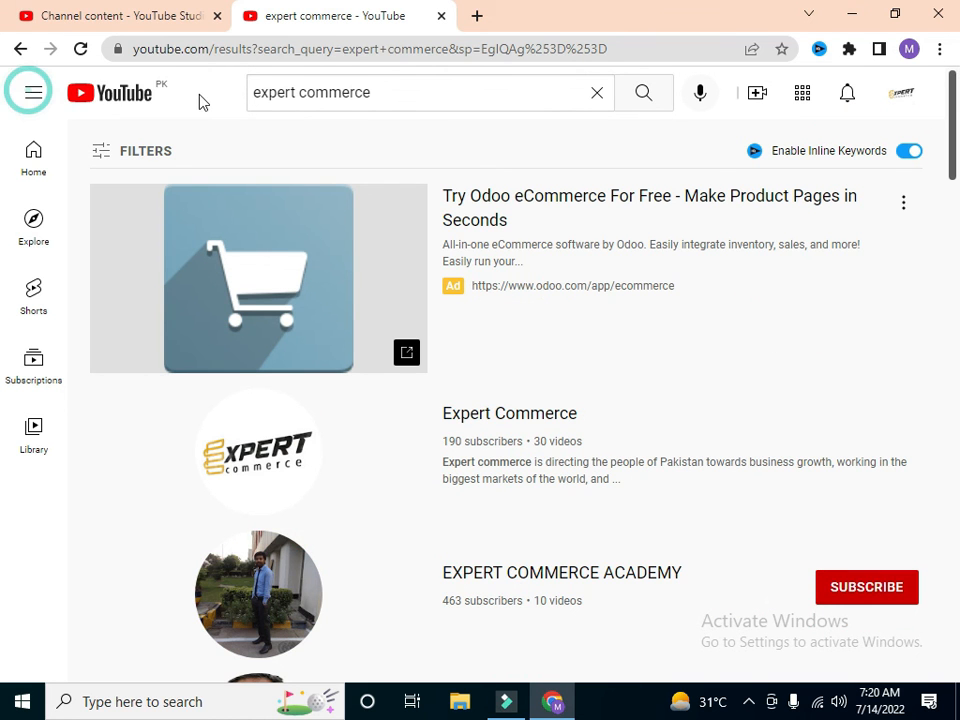
pyautogui.click(399, 93)
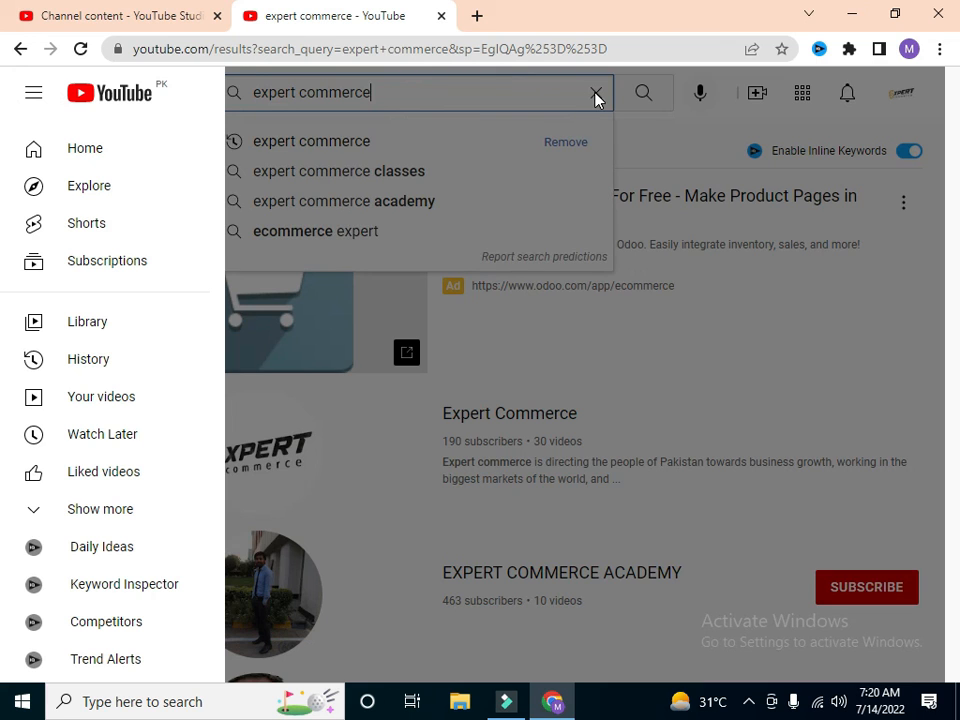
pyautogui.click(145, 14)
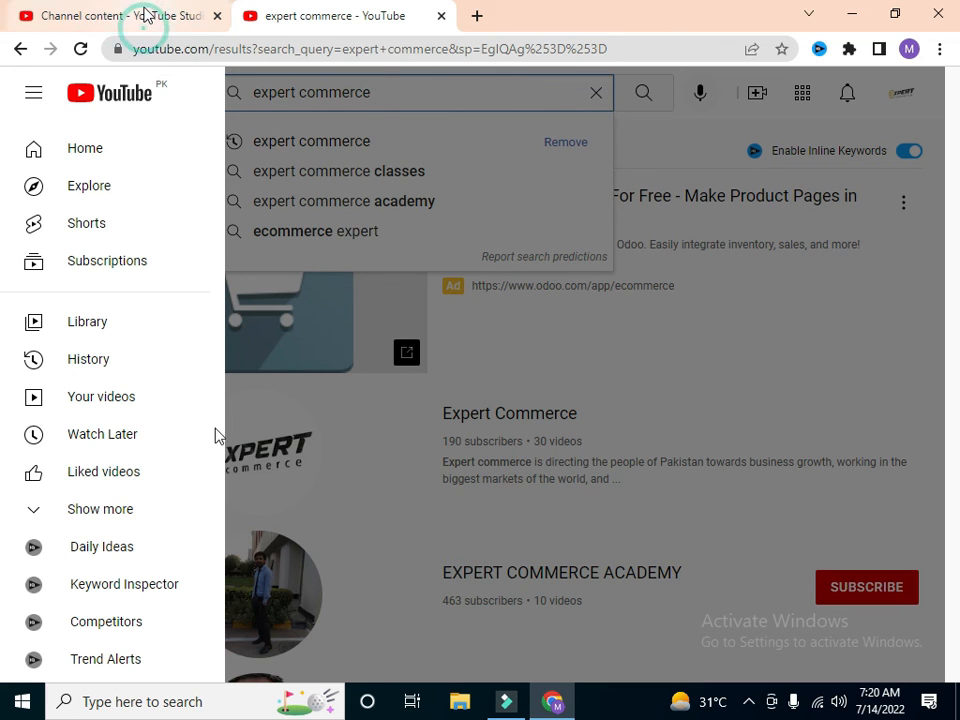